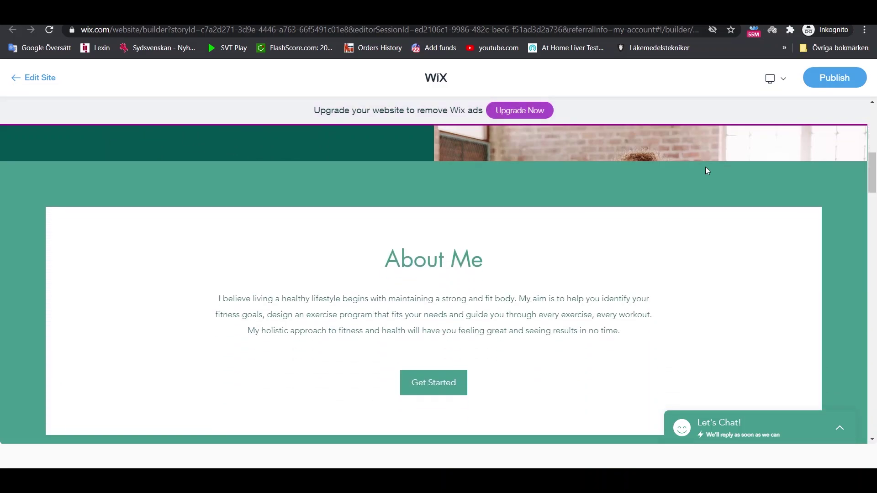
- Scroll through the Daily Fitness site preview from top to bottom and back up
{"action": "scroll", "coordinate": [707, 171], "scroll_direction": "down", "scroll_amount": 9}
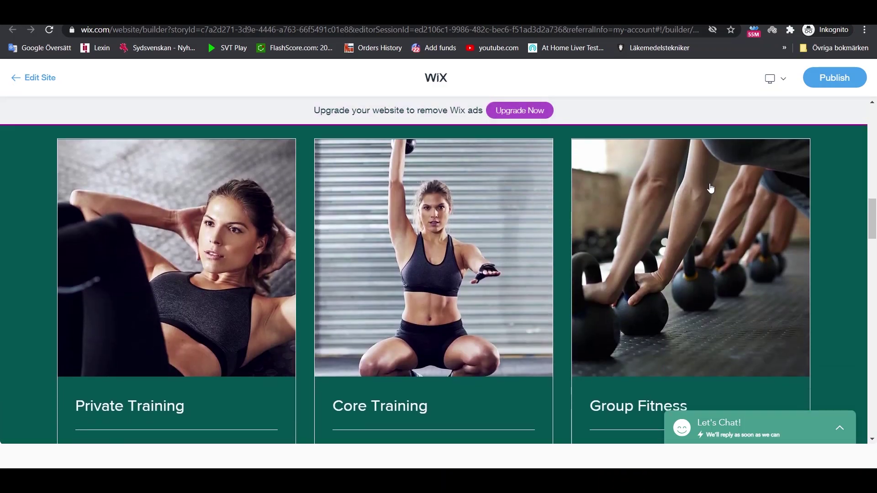
{"action": "scroll", "coordinate": [711, 188], "scroll_direction": "down", "scroll_amount": 8}
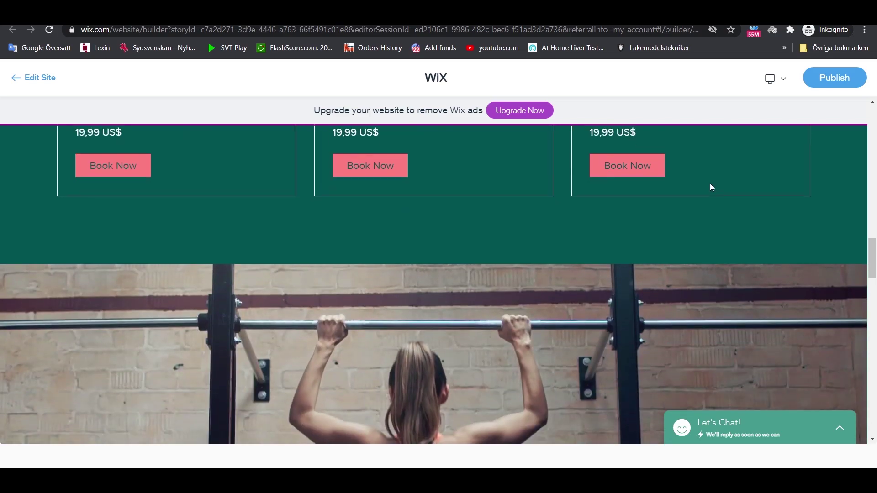
{"action": "scroll", "coordinate": [711, 184], "scroll_direction": "down", "scroll_amount": 3}
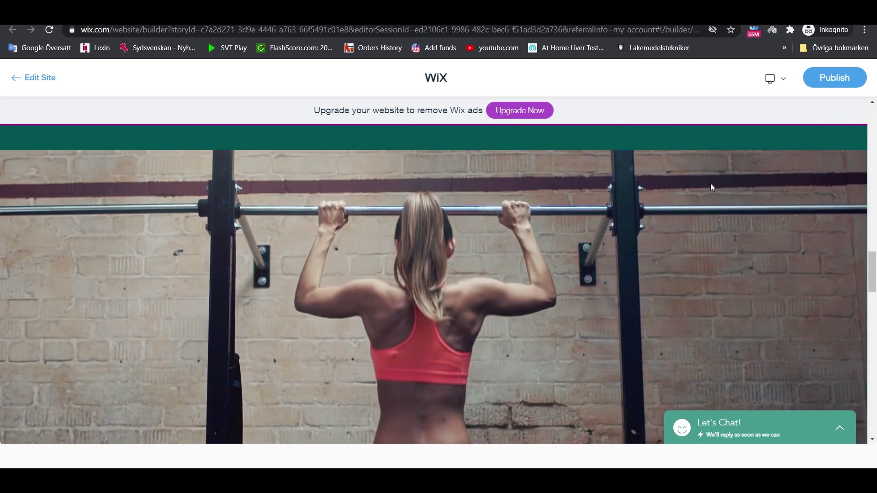
{"action": "scroll", "coordinate": [711, 186], "scroll_direction": "down", "scroll_amount": 5}
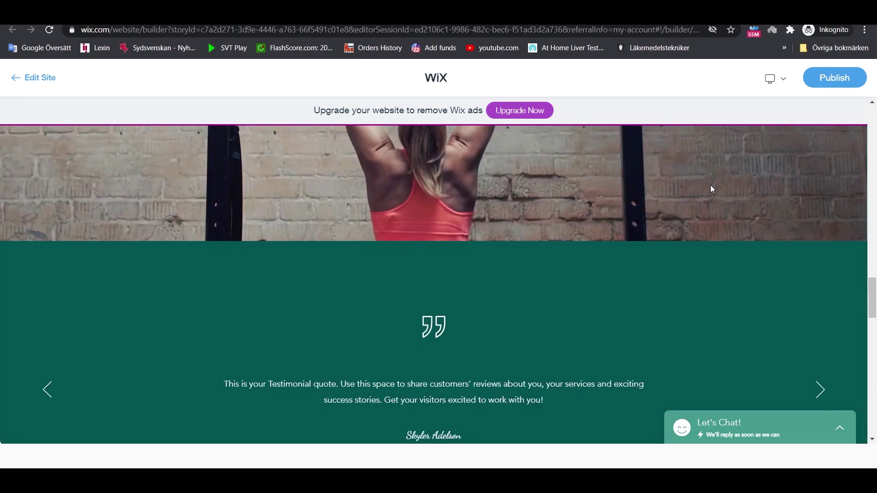
{"action": "scroll", "coordinate": [711, 188], "scroll_direction": "down", "scroll_amount": 12}
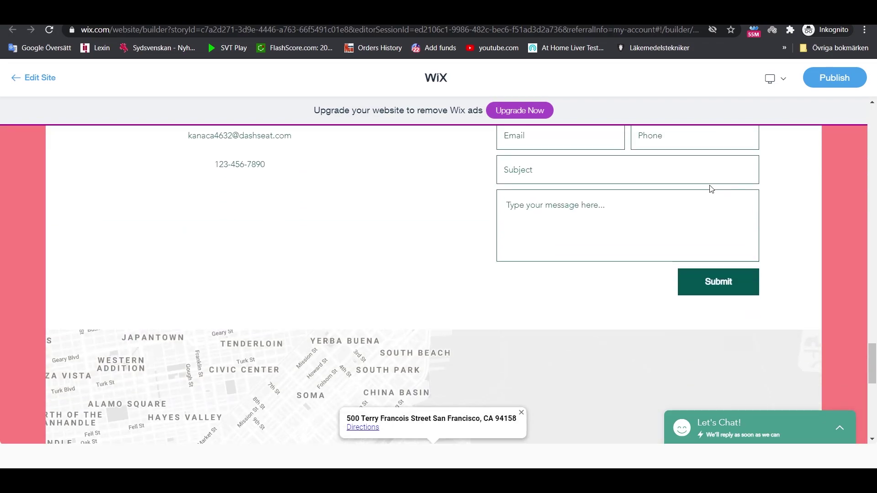
{"action": "scroll", "coordinate": [711, 189], "scroll_direction": "down", "scroll_amount": 3}
{"action": "scroll", "coordinate": [710, 189], "scroll_direction": "down", "scroll_amount": 8}
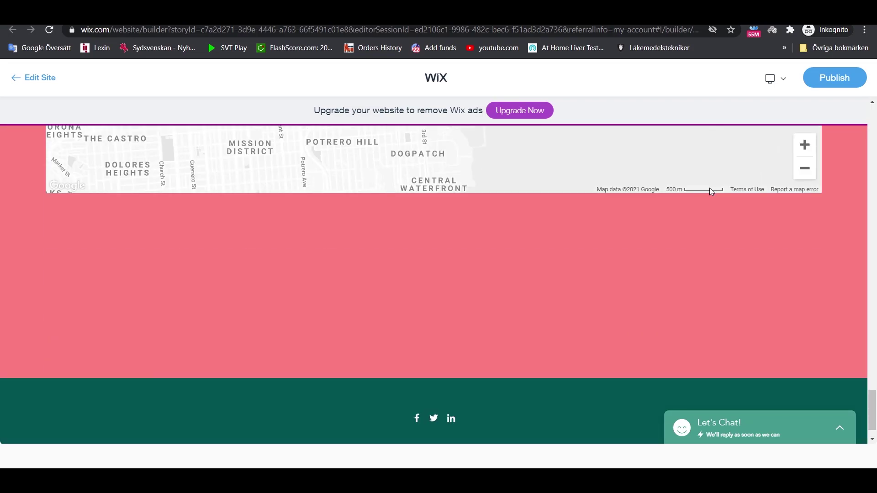
{"action": "scroll", "coordinate": [741, 247], "scroll_direction": "up", "scroll_amount": 9}
{"action": "scroll", "coordinate": [742, 250], "scroll_direction": "up", "scroll_amount": 20}
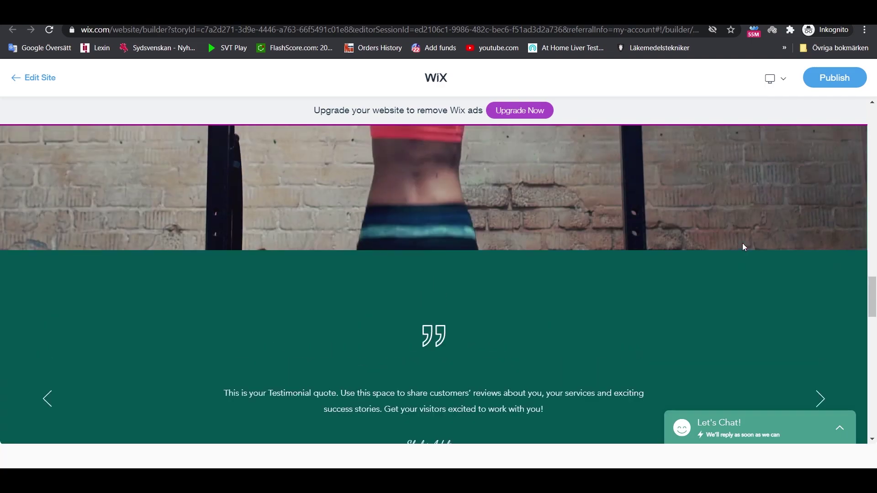
{"action": "scroll", "coordinate": [742, 242], "scroll_direction": "up", "scroll_amount": 10}
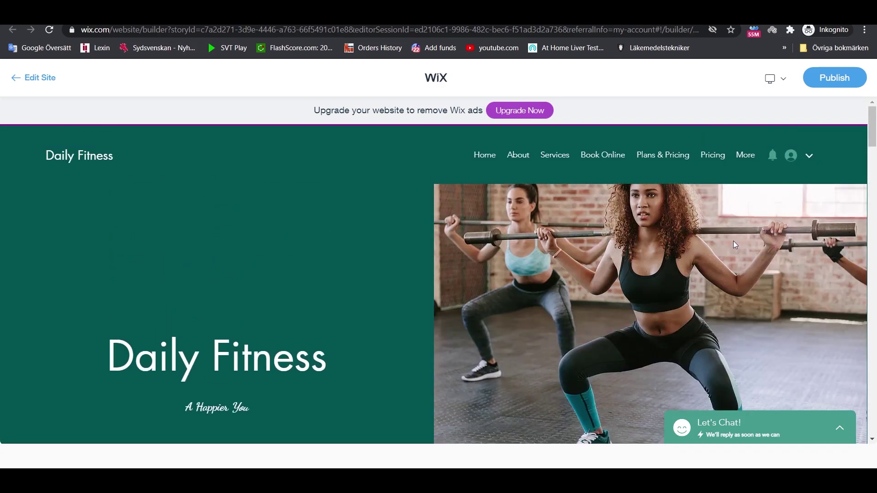
- Visit the preview's About Me, What I Do services and Book Online pages
{"action": "left_click", "coordinate": [518, 161]}
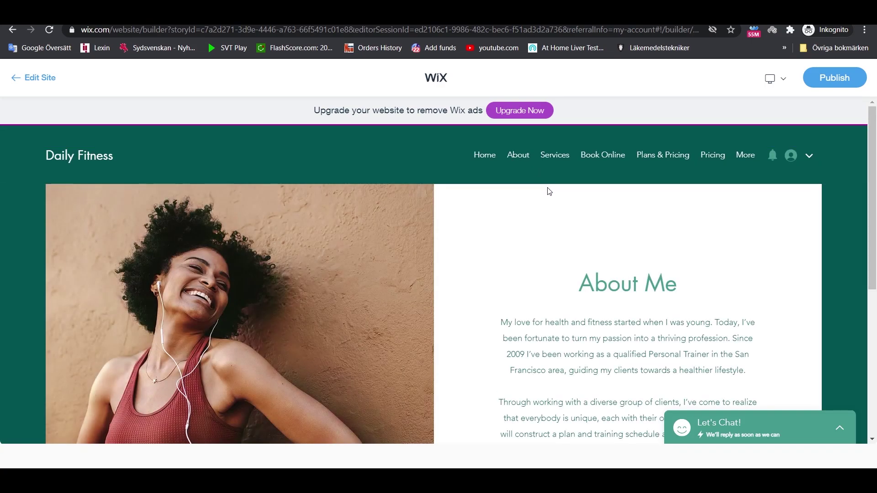
{"action": "scroll", "coordinate": [555, 192], "scroll_direction": "down", "scroll_amount": 3}
{"action": "scroll", "coordinate": [559, 194], "scroll_direction": "down", "scroll_amount": 2}
{"action": "scroll", "coordinate": [558, 193], "scroll_direction": "up", "scroll_amount": 6}
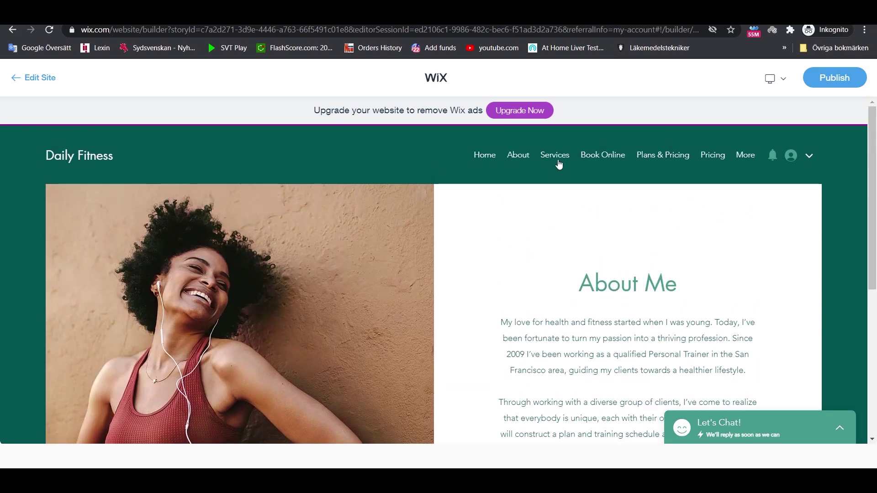
{"action": "left_click", "coordinate": [555, 155]}
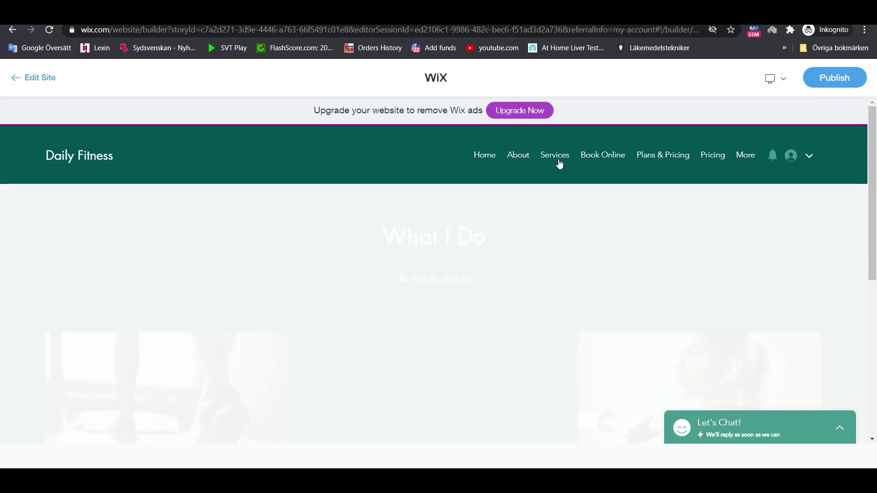
{"action": "scroll", "coordinate": [558, 189], "scroll_direction": "down", "scroll_amount": 5}
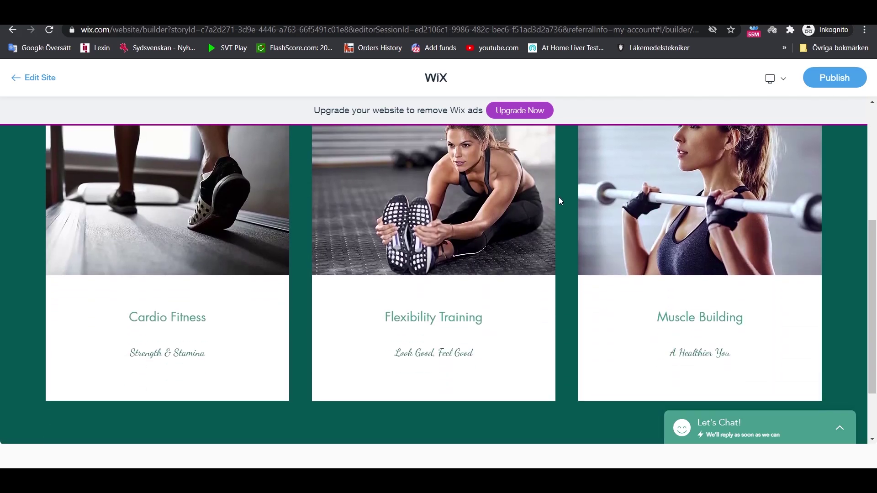
{"action": "scroll", "coordinate": [560, 201], "scroll_direction": "up", "scroll_amount": 5}
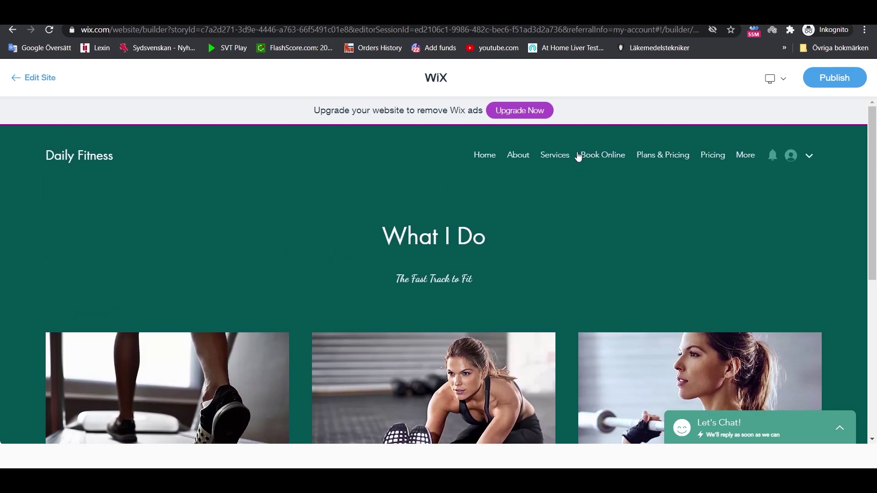
{"action": "left_click", "coordinate": [584, 156]}
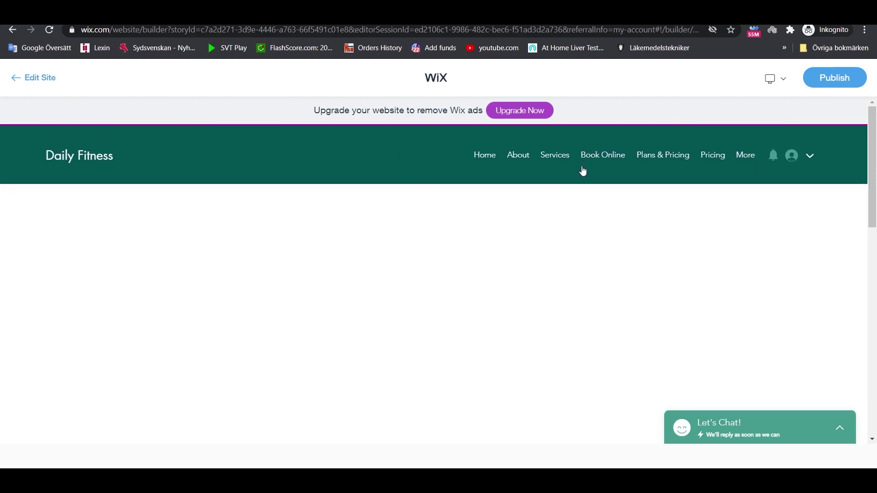
{"action": "scroll", "coordinate": [582, 192], "scroll_direction": "down", "scroll_amount": 6}
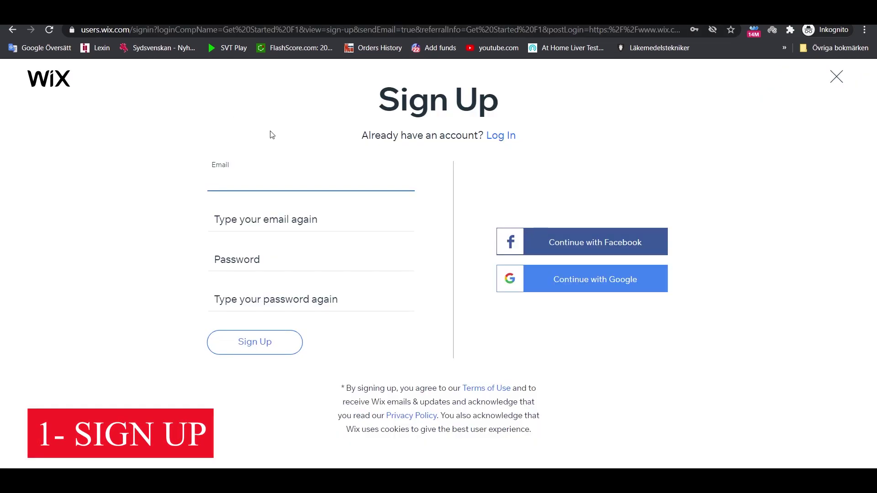
- Enter and confirm the account e-mail address and password, then submit the Sign Up form
{"action": "left_click", "coordinate": [268, 185]}
{"action": "key", "text": "ctrl+v"}
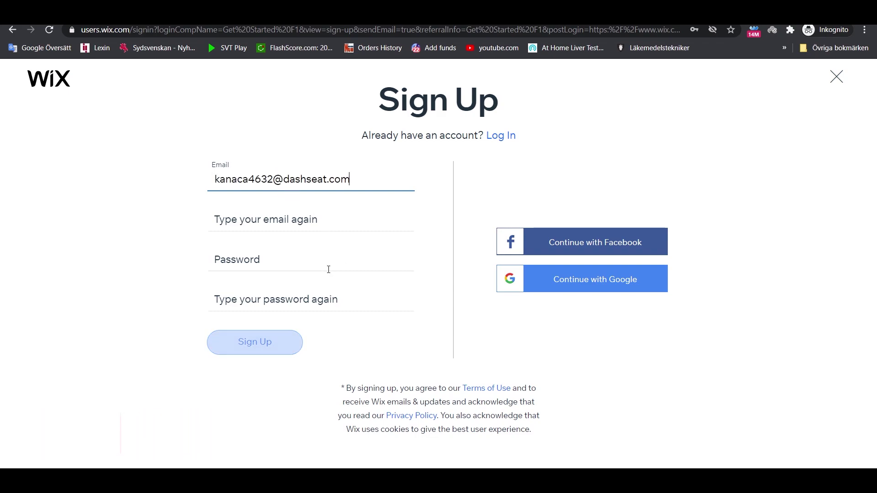
{"action": "left_click", "coordinate": [300, 221]}
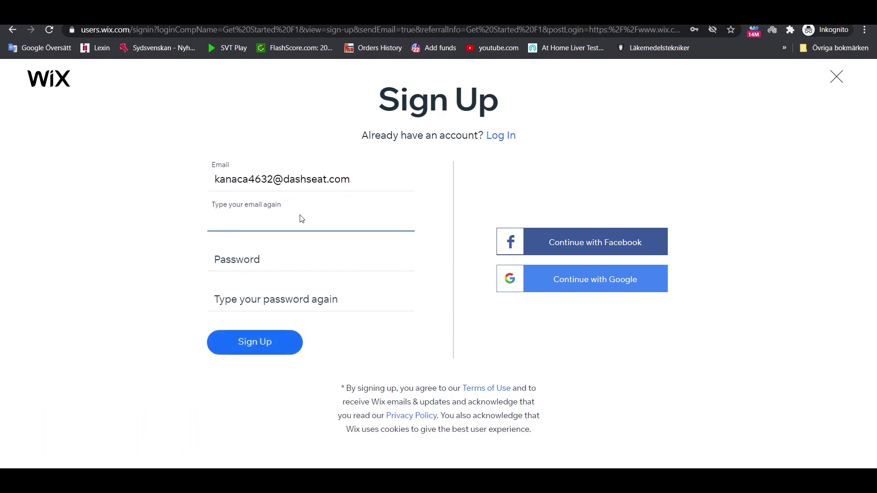
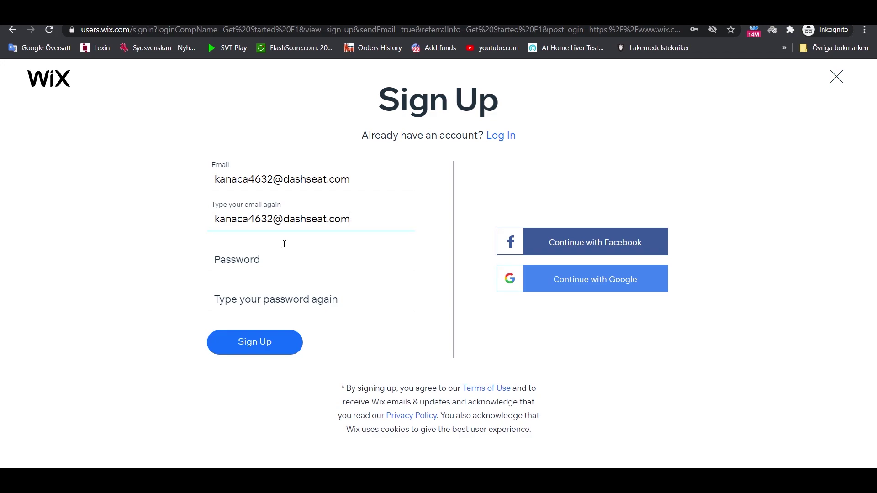
{"action": "left_click", "coordinate": [278, 259]}
{"action": "left_click", "coordinate": [218, 258]}
{"action": "type", "text": "************"}
{"action": "left_click", "coordinate": [243, 301]}
{"action": "type", "text": "*******"}
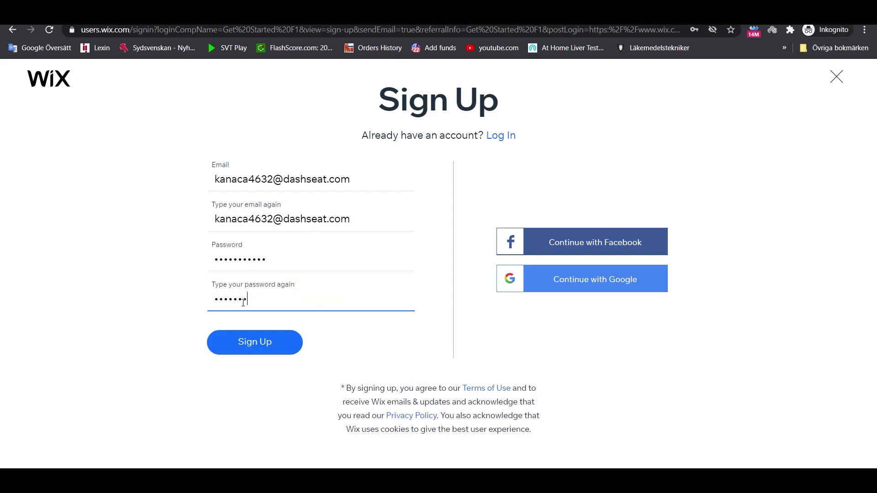
{"action": "key", "text": "Return"}
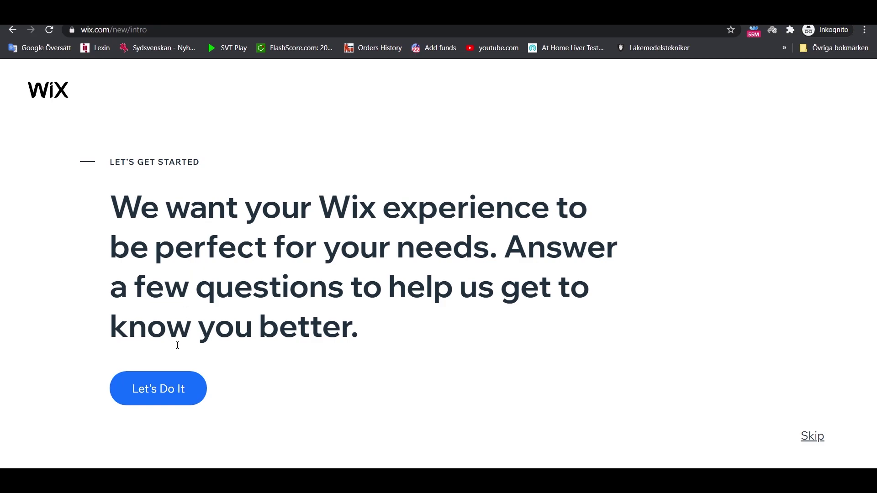
- Start the intro questions and answer: for myself, a business, never done this before
{"action": "left_click", "coordinate": [163, 392]}
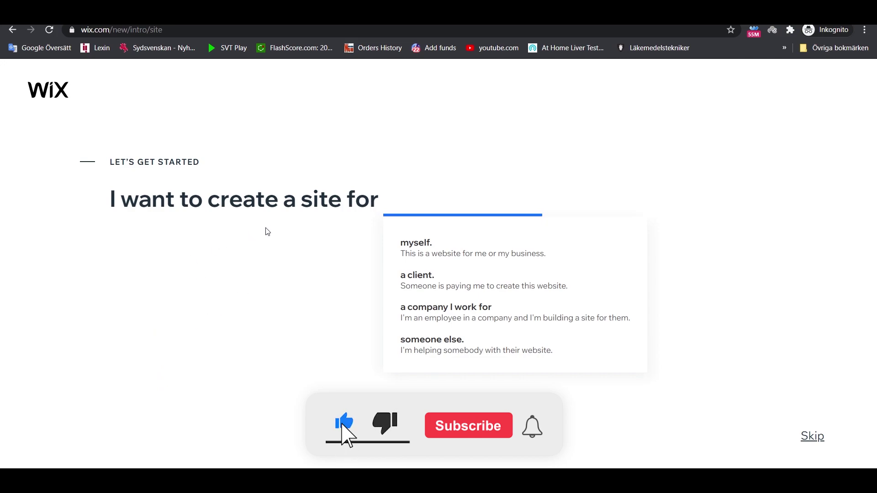
{"action": "left_click", "coordinate": [484, 257]}
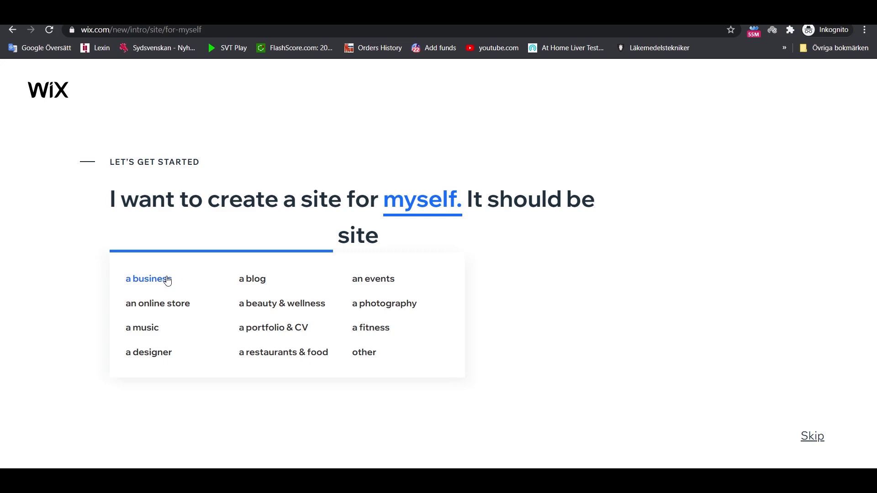
{"action": "left_click", "coordinate": [159, 283]}
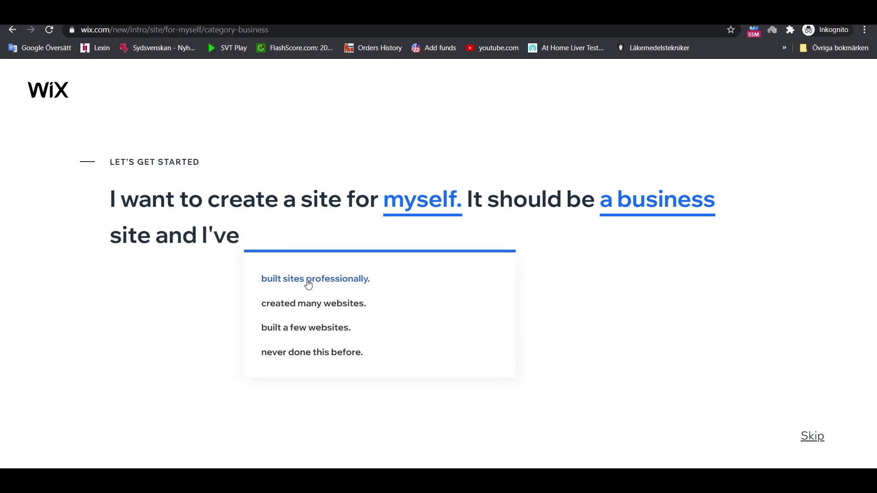
{"action": "left_click", "coordinate": [318, 353]}
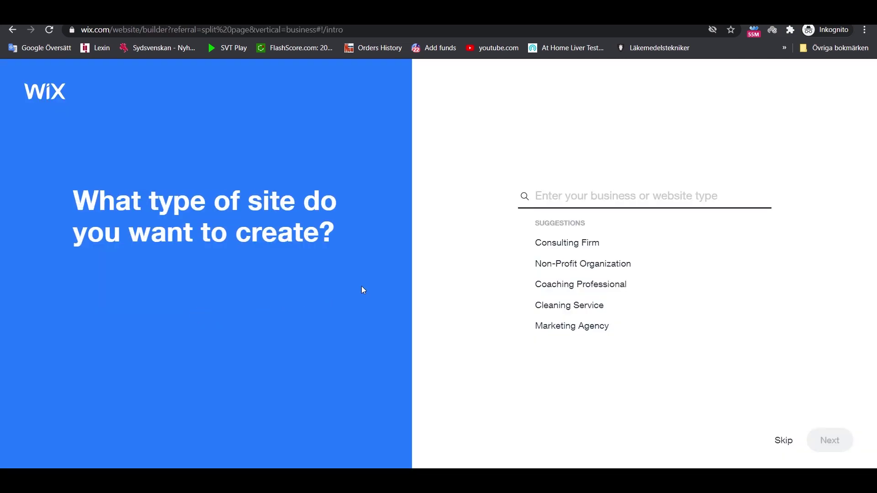
- Search 'personal tr' and choose Personal Trainer as the site type
{"action": "left_click", "coordinate": [578, 192]}
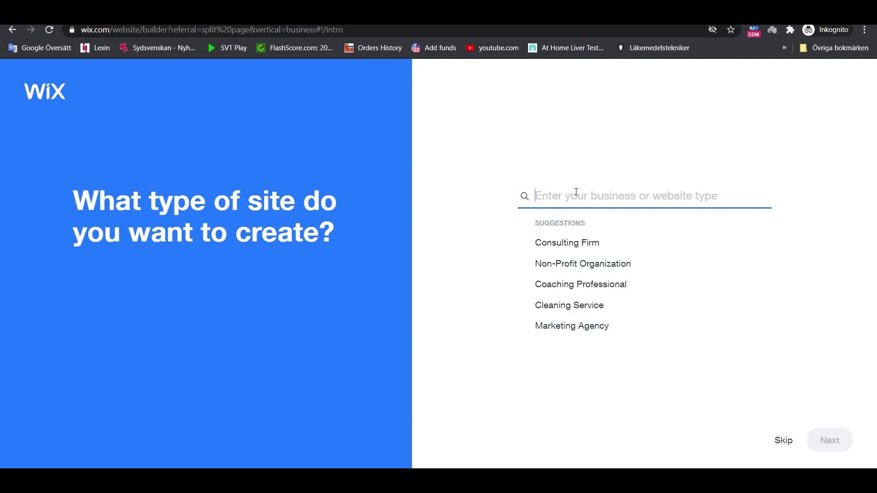
{"action": "type", "text": "personal"}
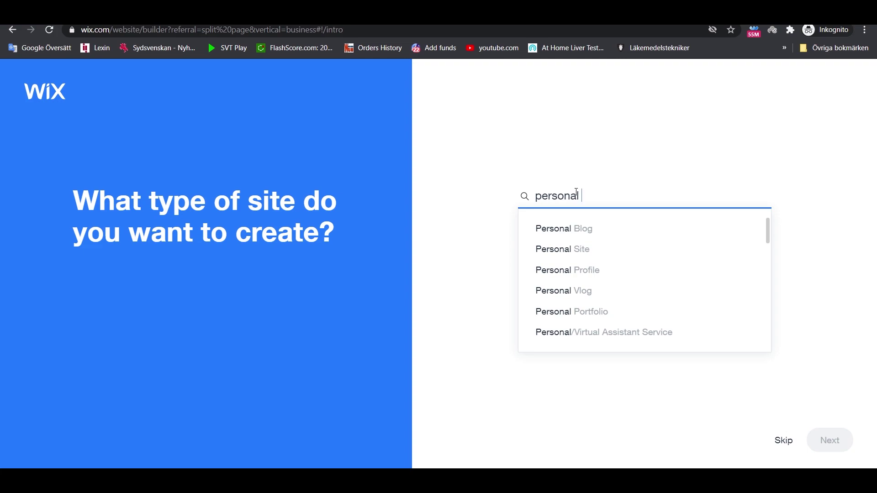
{"action": "type", "text": " tr"}
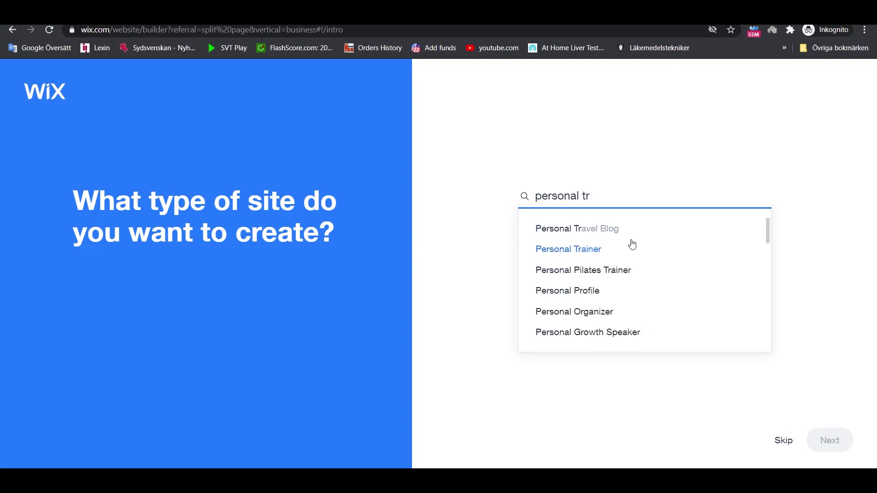
{"action": "left_click", "coordinate": [582, 251]}
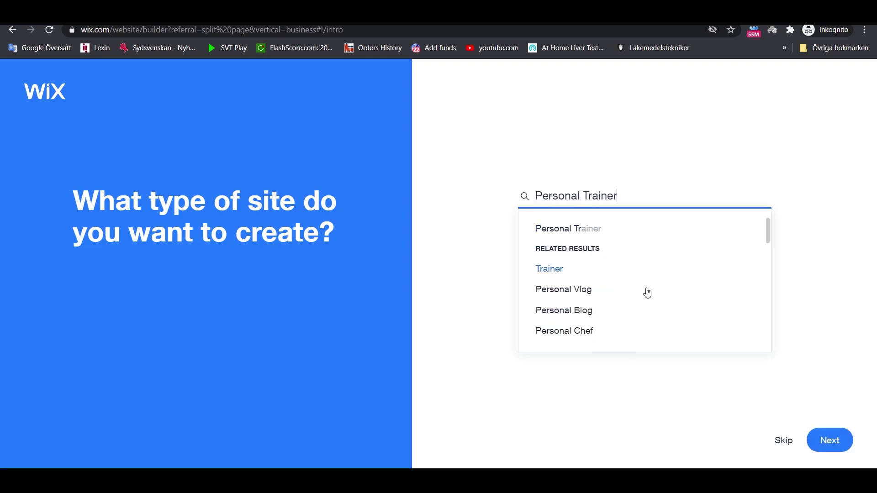
- Continue to the features step and look through the list with Bookings, Pricing Plans and Chat
{"action": "left_click", "coordinate": [827, 439]}
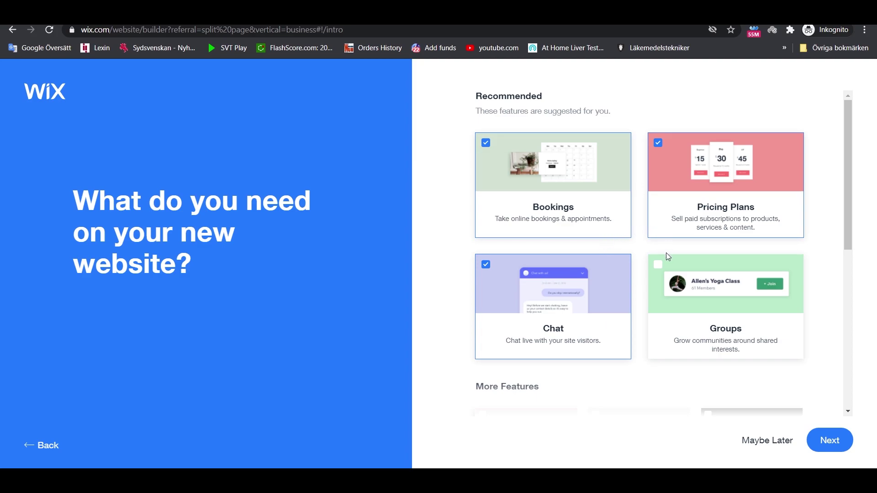
{"action": "scroll", "coordinate": [666, 256], "scroll_direction": "down", "scroll_amount": 2}
{"action": "scroll", "coordinate": [666, 261], "scroll_direction": "down", "scroll_amount": 3}
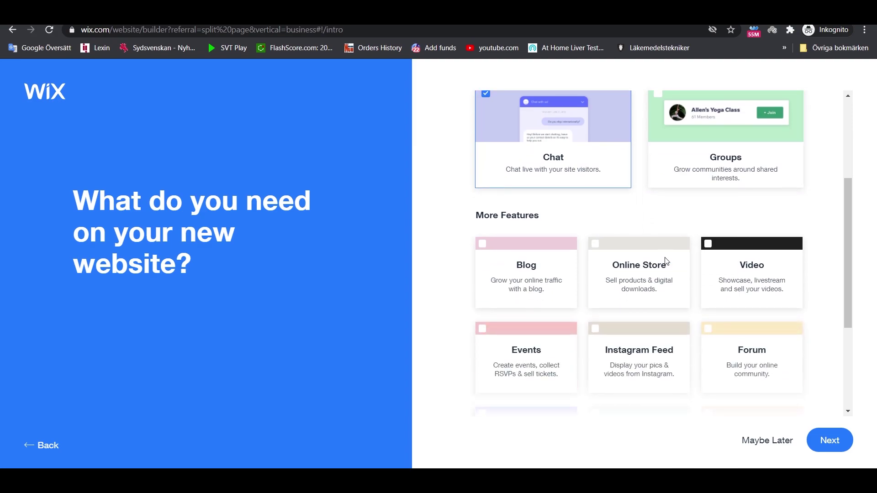
{"action": "scroll", "coordinate": [666, 258], "scroll_direction": "down", "scroll_amount": 1}
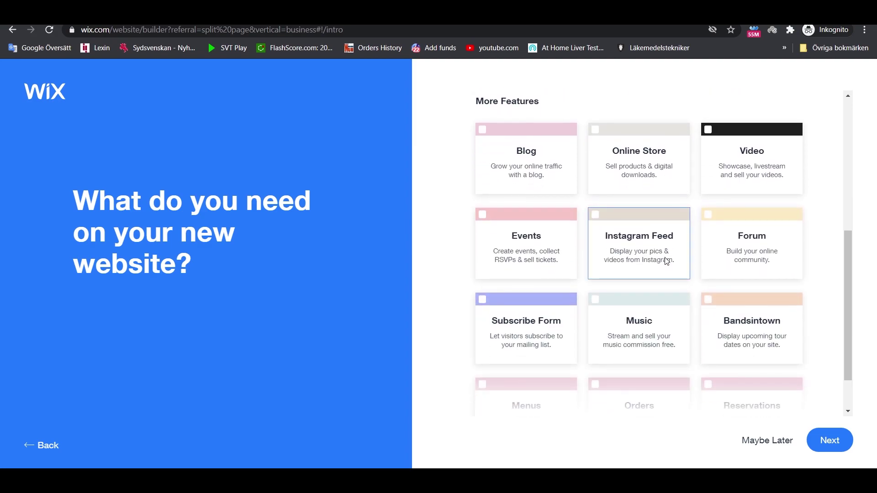
{"action": "scroll", "coordinate": [666, 257], "scroll_direction": "down", "scroll_amount": 1}
{"action": "scroll", "coordinate": [838, 351], "scroll_direction": "up", "scroll_amount": 7}
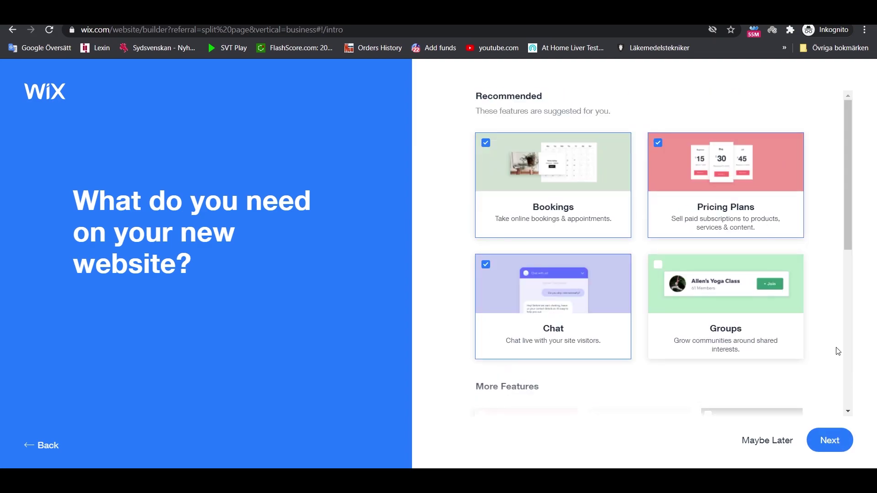
- Name the business 'Daily Fitness', skip the content import, and accept the business info
{"action": "left_click", "coordinate": [836, 442]}
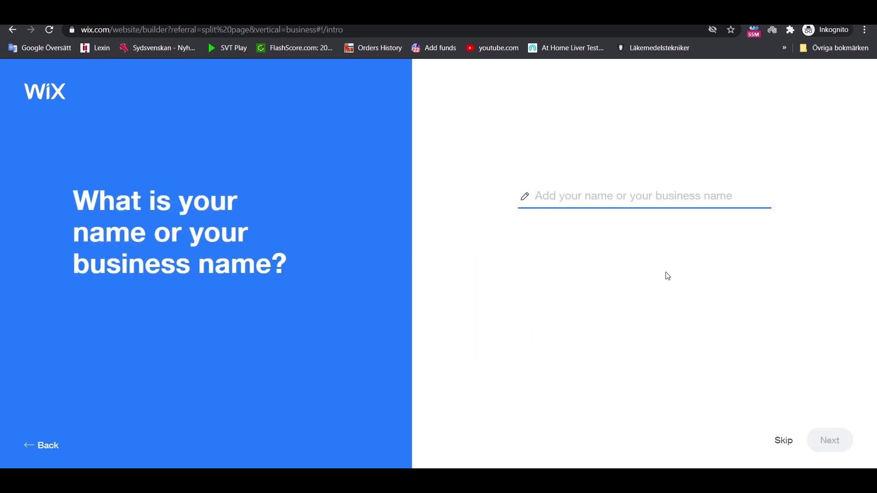
{"action": "type", "text": "Dail"}
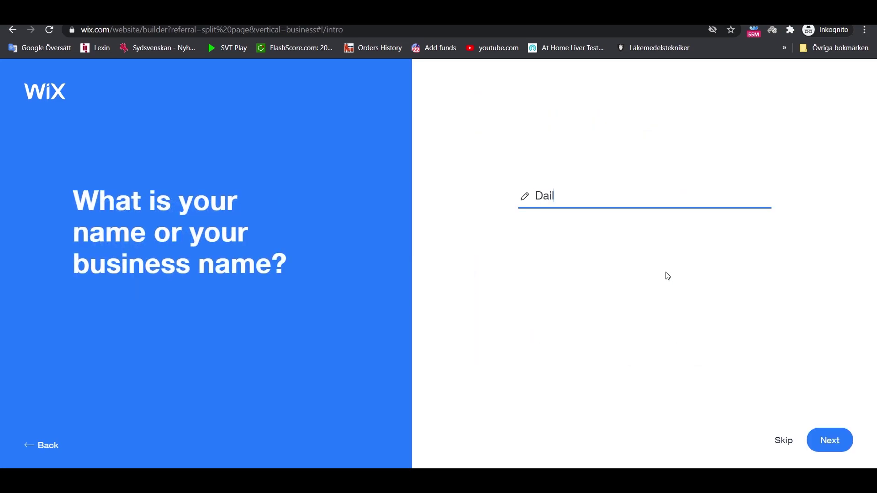
{"action": "type", "text": "y Fitness"}
{"action": "left_click", "coordinate": [829, 440]}
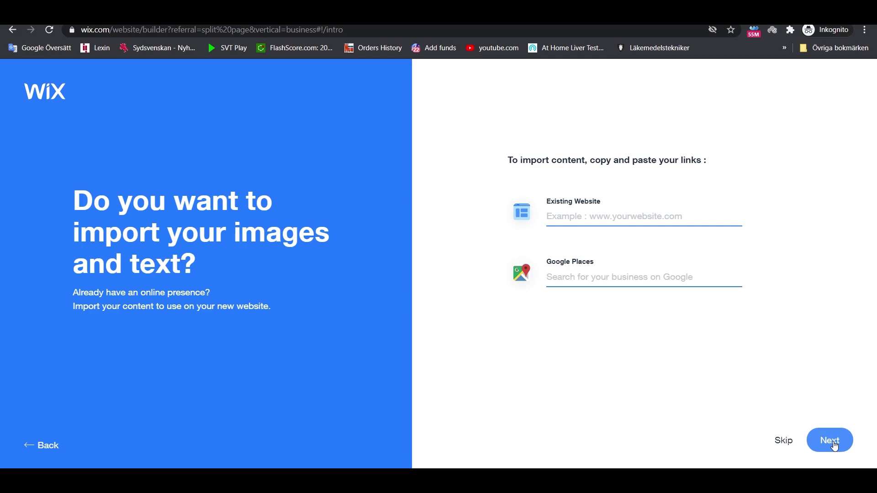
{"action": "left_click", "coordinate": [834, 443]}
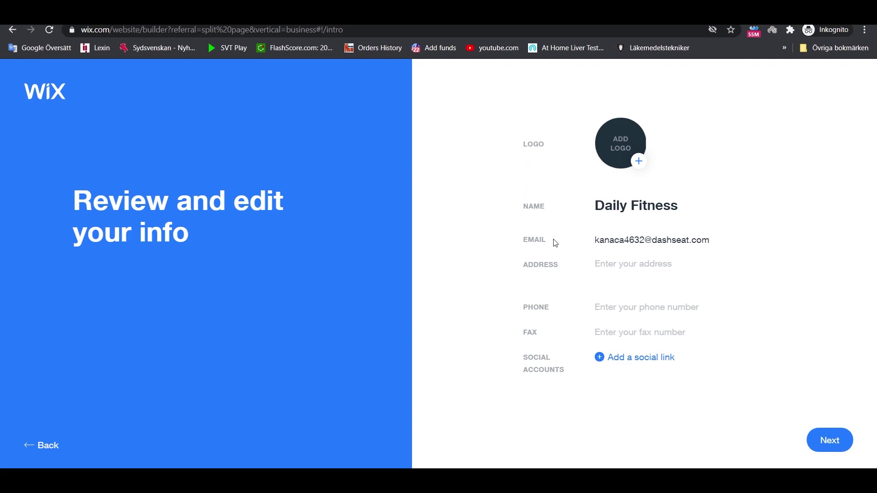
{"action": "left_click", "coordinate": [831, 443]}
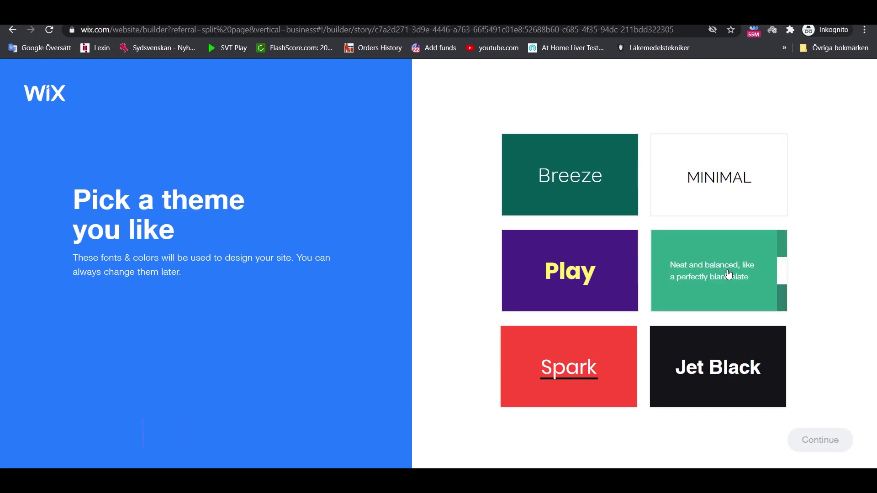
- Select the Breeze theme card and continue to the three Daily Fitness homepage designs
{"action": "left_click", "coordinate": [564, 195]}
{"action": "left_click", "coordinate": [824, 446]}
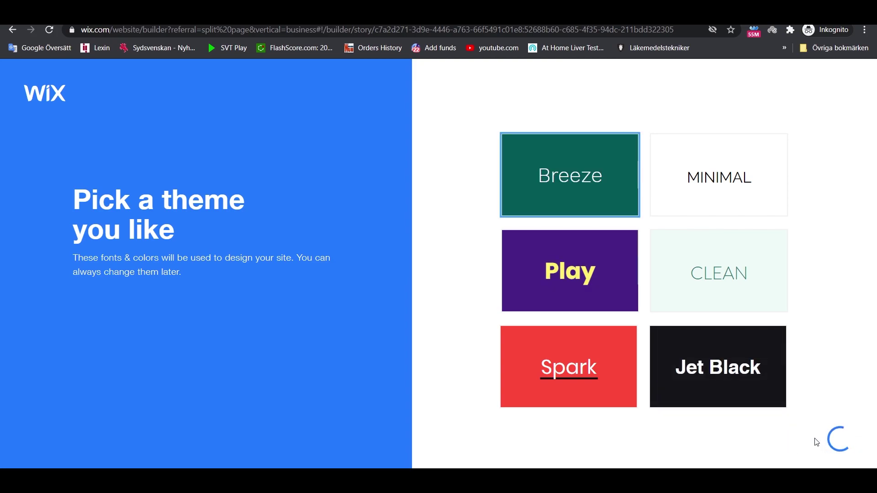
{"action": "left_click", "coordinate": [626, 344]}
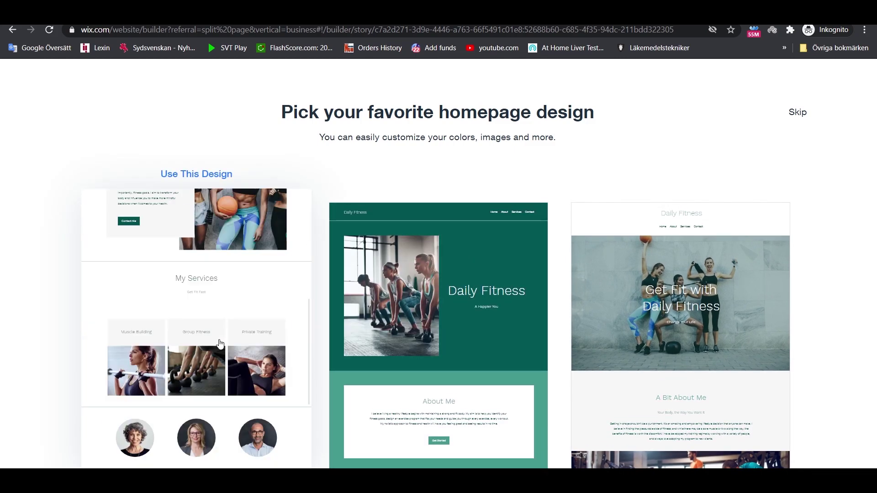
- Use the green homepage design and add the Contact, Testimonials and Exercise Videos pages
{"action": "left_click", "coordinate": [471, 329]}
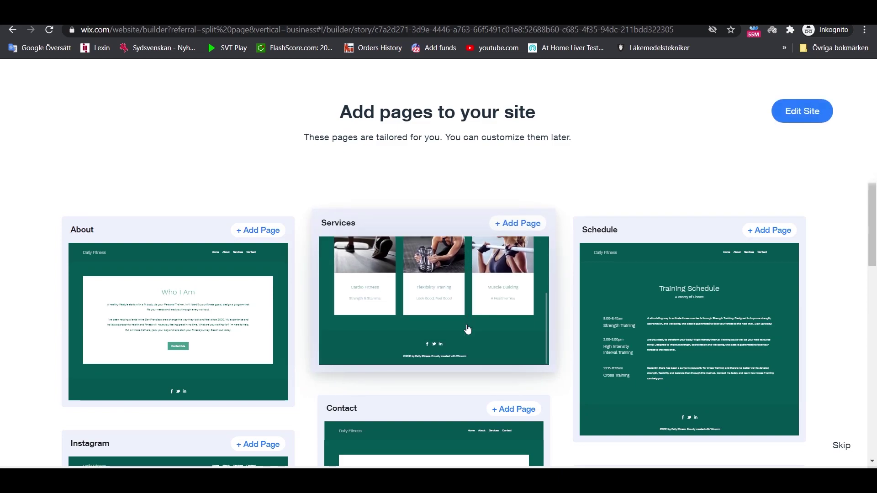
{"action": "scroll", "coordinate": [519, 233], "scroll_direction": "down", "scroll_amount": 3}
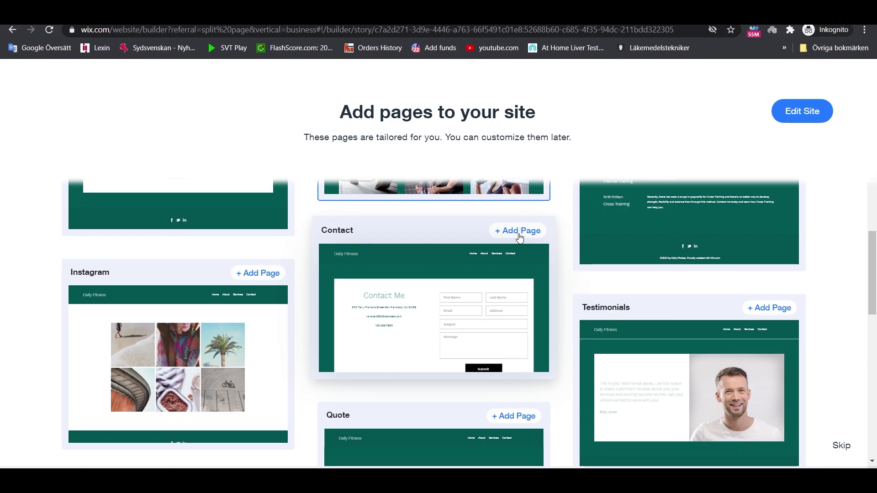
{"action": "left_click", "coordinate": [519, 232]}
{"action": "scroll", "coordinate": [521, 237], "scroll_direction": "down", "scroll_amount": 1}
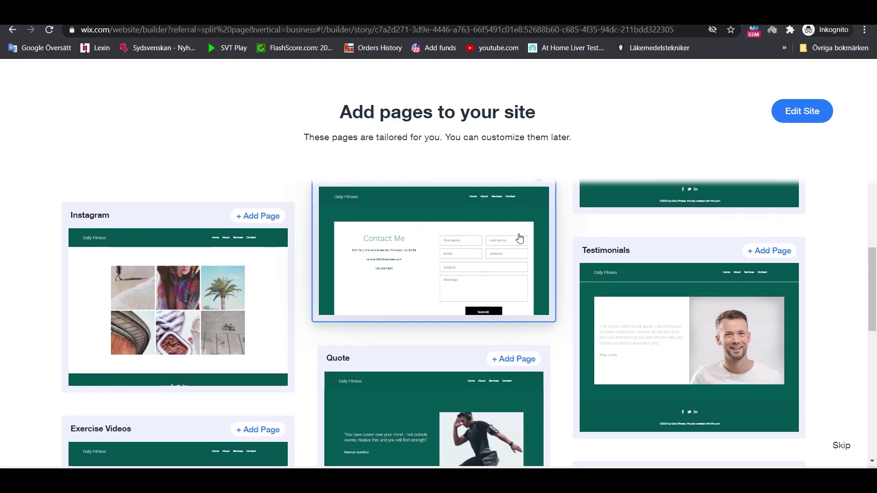
{"action": "scroll", "coordinate": [594, 258], "scroll_direction": "down", "scroll_amount": 2}
{"action": "left_click", "coordinate": [606, 258]}
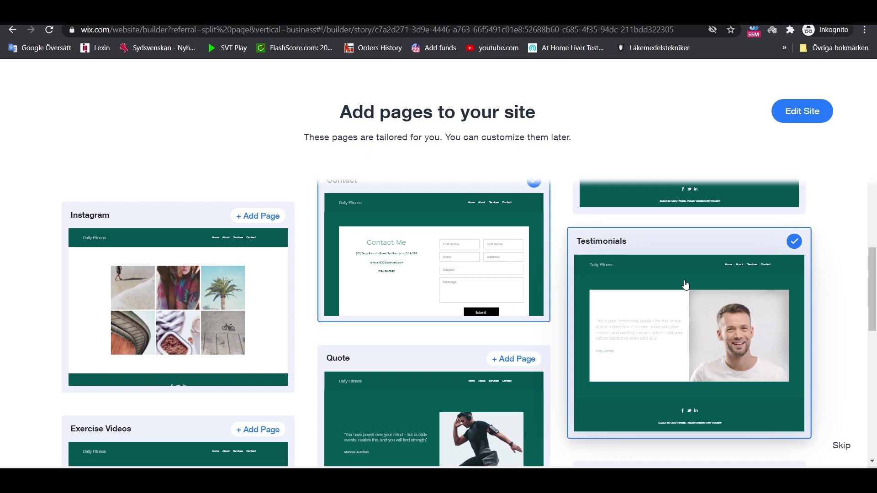
{"action": "scroll", "coordinate": [386, 333], "scroll_direction": "down", "scroll_amount": 3}
{"action": "left_click", "coordinate": [261, 253]}
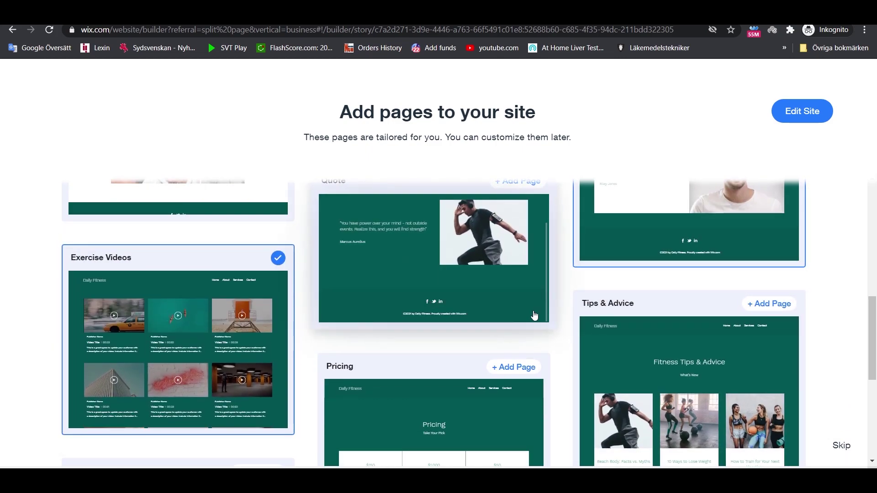
{"action": "scroll", "coordinate": [486, 349], "scroll_direction": "down", "scroll_amount": 2}
{"action": "scroll", "coordinate": [612, 405], "scroll_direction": "down", "scroll_amount": 3}
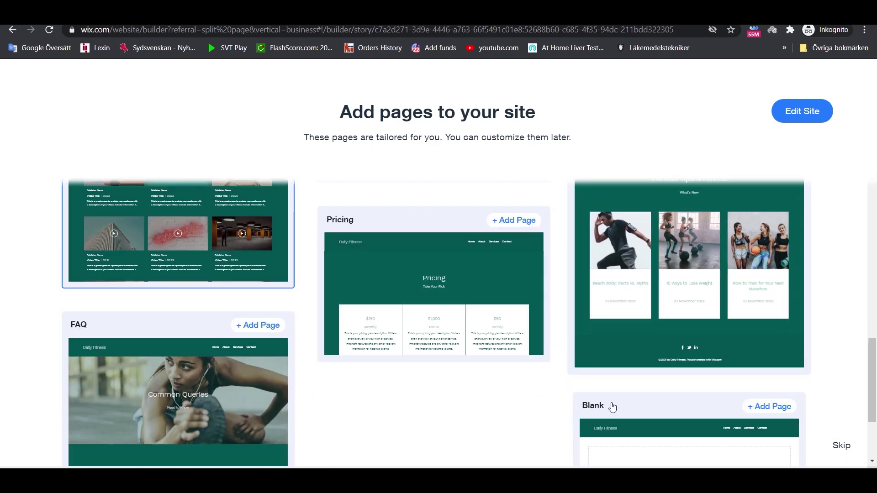
{"action": "scroll", "coordinate": [417, 367], "scroll_direction": "up", "scroll_amount": 3}
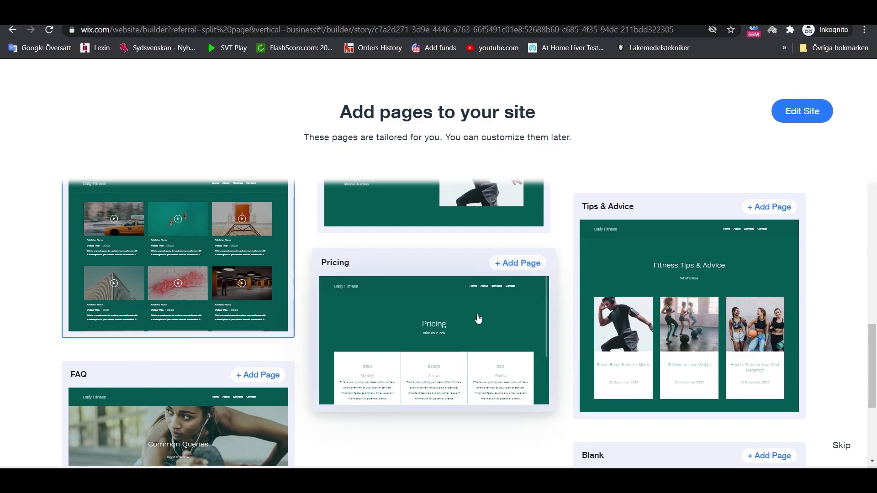
{"action": "scroll", "coordinate": [478, 319], "scroll_direction": "up", "scroll_amount": 3}
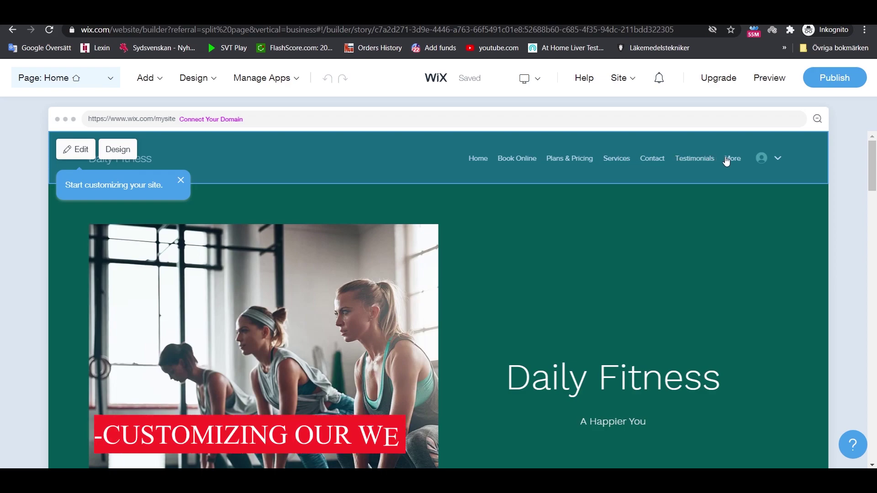
{"action": "scroll", "coordinate": [840, 175], "scroll_direction": "down", "scroll_amount": 8}
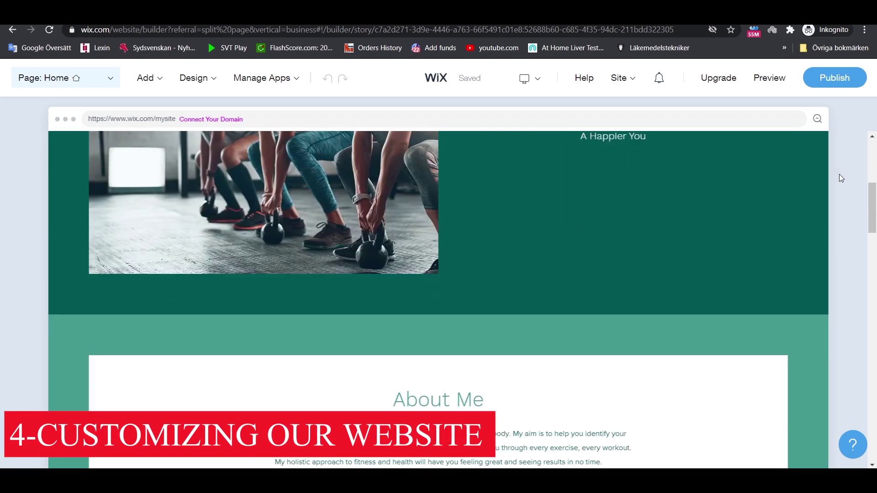
{"action": "scroll", "coordinate": [839, 178], "scroll_direction": "down", "scroll_amount": 4}
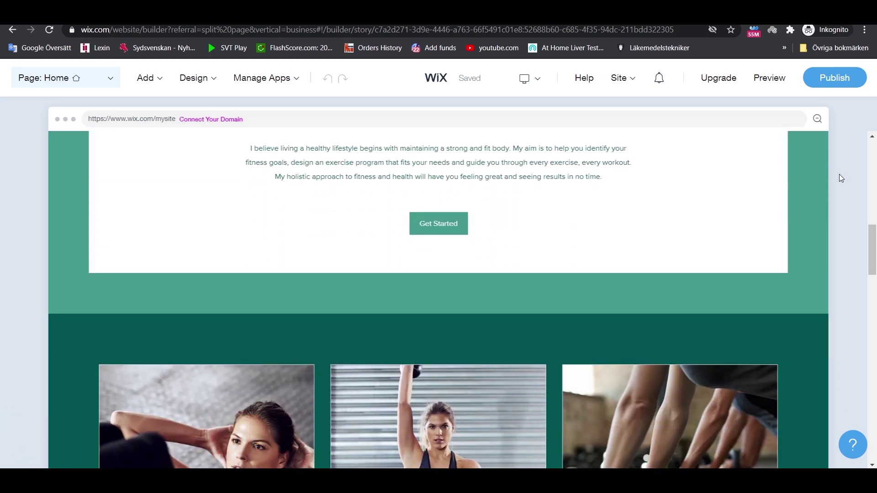
{"action": "scroll", "coordinate": [840, 178], "scroll_direction": "down", "scroll_amount": 3}
{"action": "scroll", "coordinate": [840, 175], "scroll_direction": "down", "scroll_amount": 12}
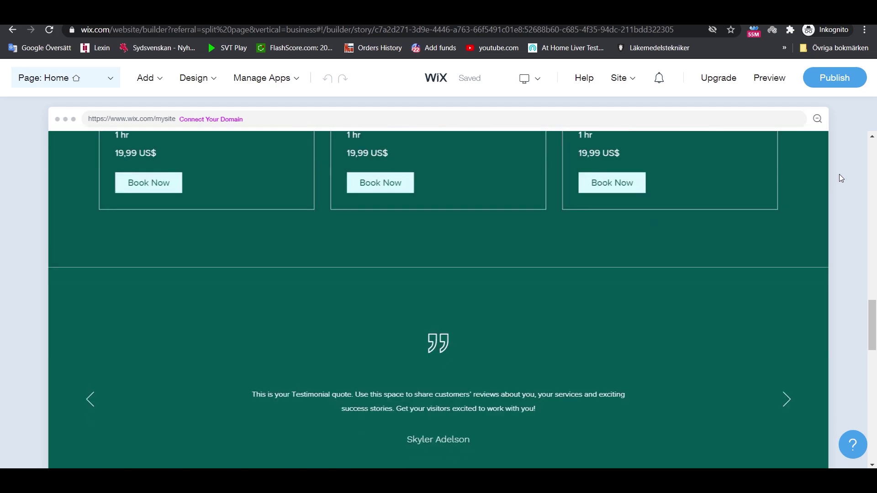
{"action": "scroll", "coordinate": [840, 178], "scroll_direction": "down", "scroll_amount": 10}
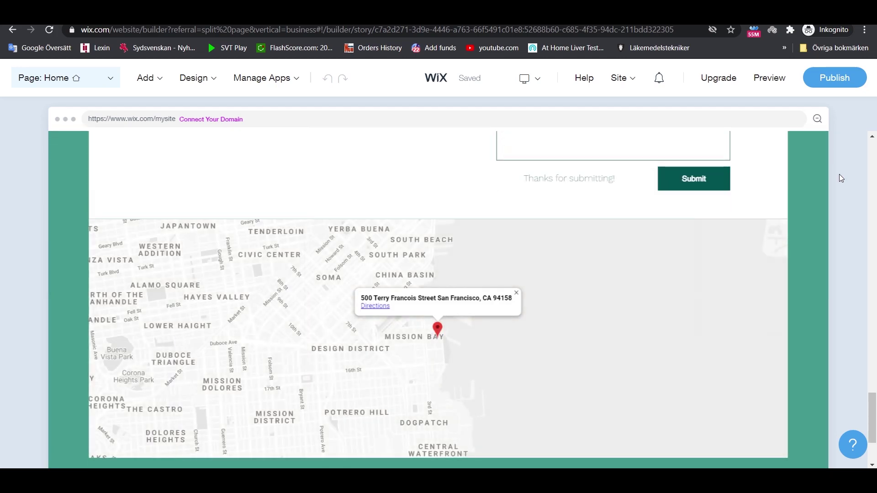
{"action": "scroll", "coordinate": [840, 178], "scroll_direction": "down", "scroll_amount": 3}
{"action": "scroll", "coordinate": [839, 179], "scroll_direction": "up", "scroll_amount": 8}
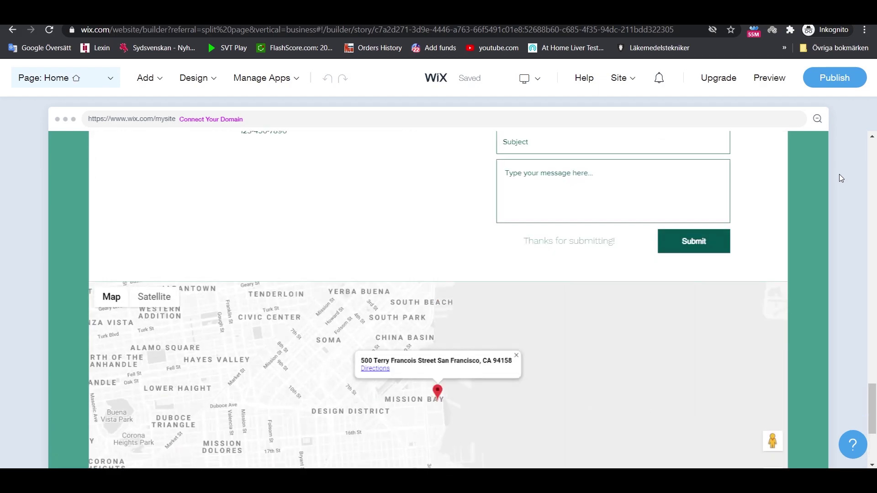
{"action": "scroll", "coordinate": [840, 175], "scroll_direction": "up", "scroll_amount": 15}
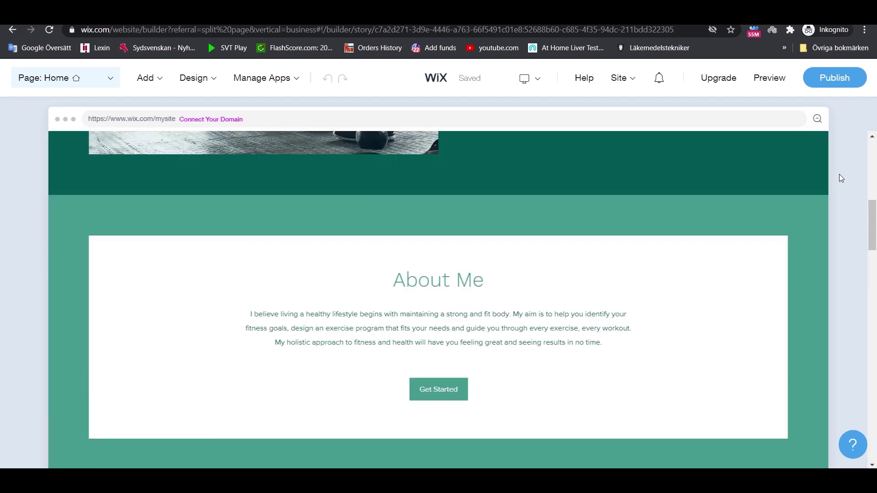
{"action": "scroll", "coordinate": [840, 176], "scroll_direction": "up", "scroll_amount": 2}
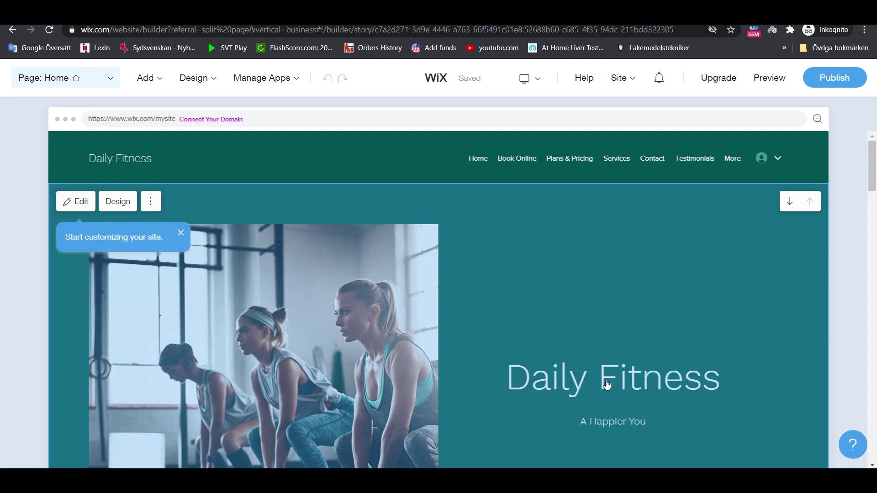
- Set 'You' in the hero subtitle 'A Happier You' to italics, then close the panels
{"action": "left_click", "coordinate": [627, 386]}
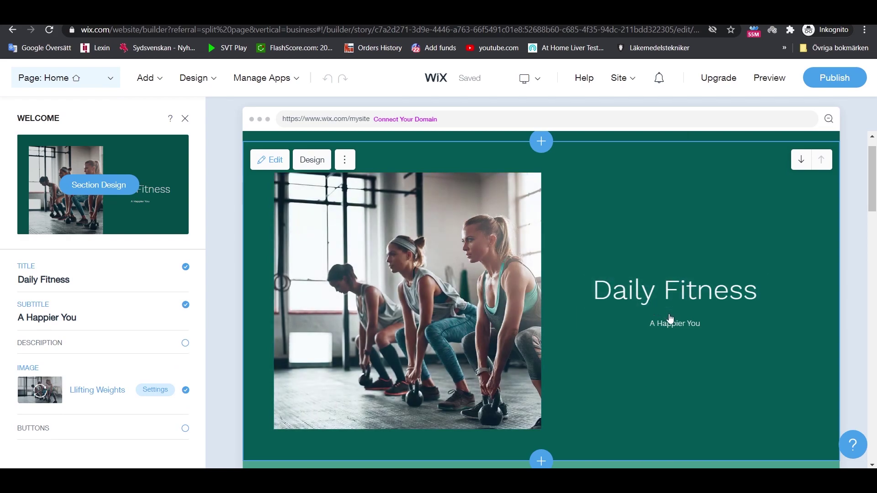
{"action": "left_click", "coordinate": [107, 321]}
{"action": "left_click", "coordinate": [83, 334]}
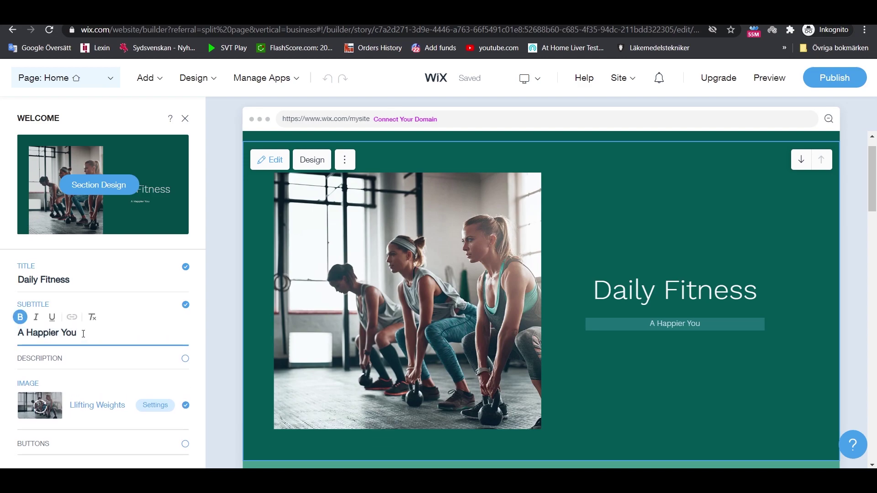
{"action": "key", "text": "BackSpace"}
{"action": "left_click", "coordinate": [36, 317]}
{"action": "left_click_drag", "start_coordinate": [79, 333], "coordinate": [17, 332]}
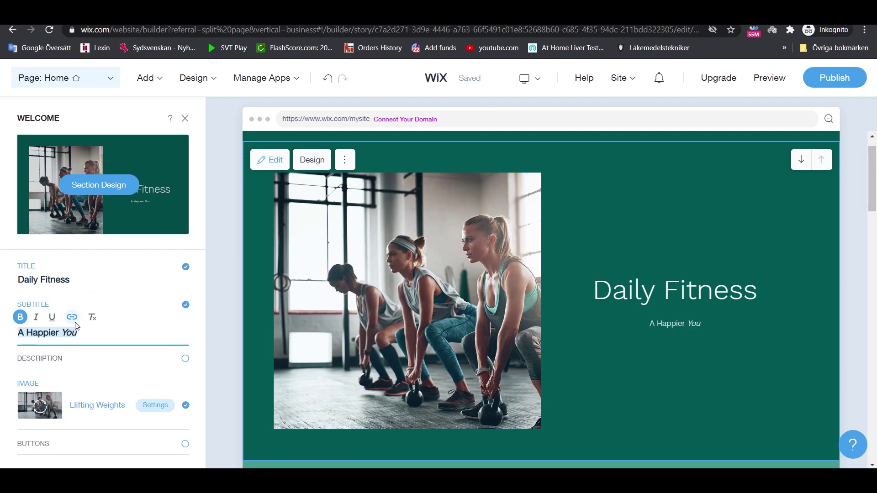
{"action": "left_click", "coordinate": [72, 317]}
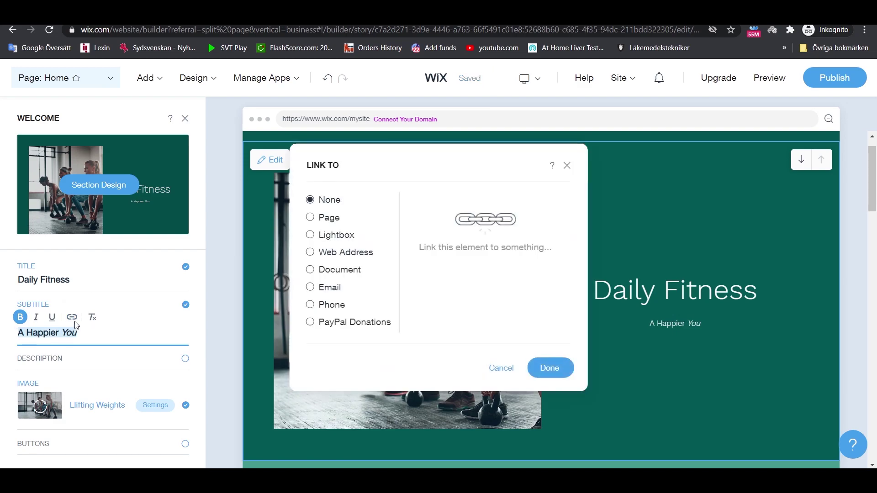
{"action": "left_click", "coordinate": [502, 370]}
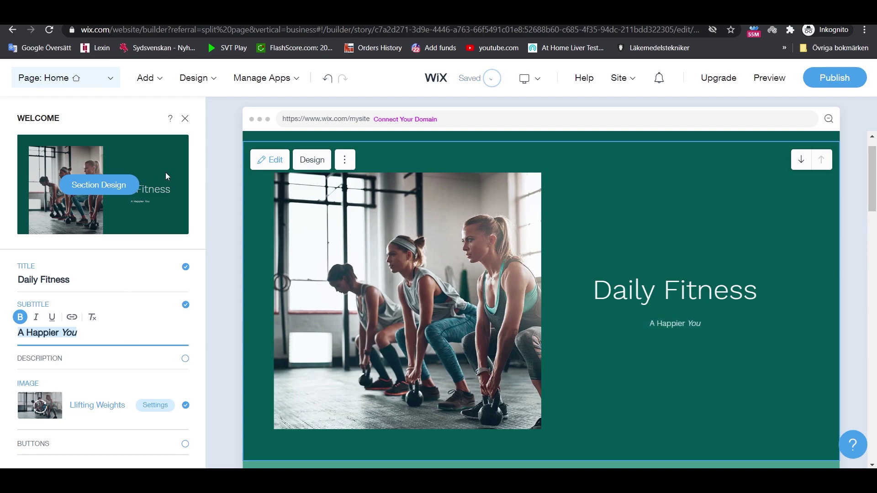
{"action": "left_click", "coordinate": [186, 119]}
{"action": "left_click", "coordinate": [856, 120]}
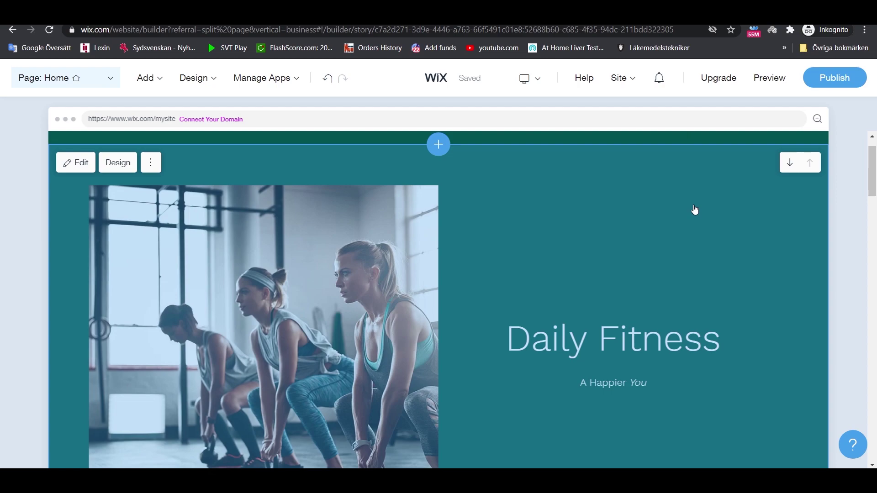
- Move the services section up and back down, leaving About Me directly above the cards
{"action": "scroll", "coordinate": [721, 211], "scroll_direction": "down", "scroll_amount": 10}
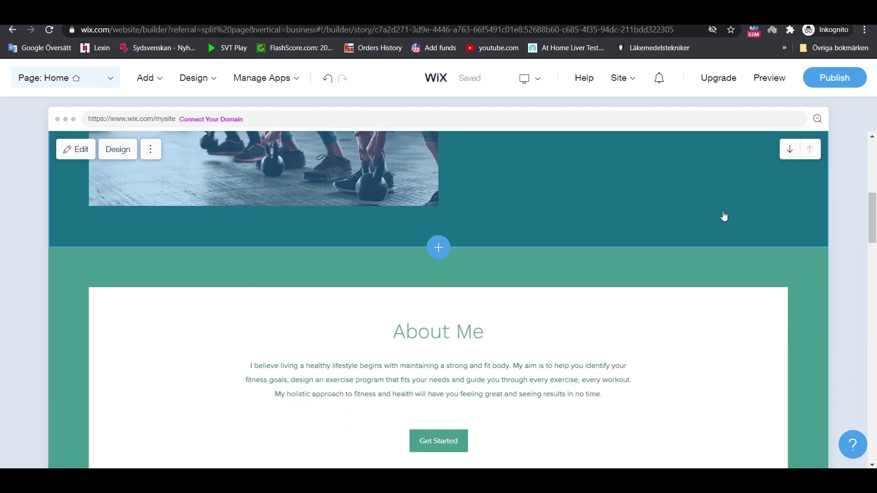
{"action": "scroll", "coordinate": [725, 217], "scroll_direction": "down", "scroll_amount": 3}
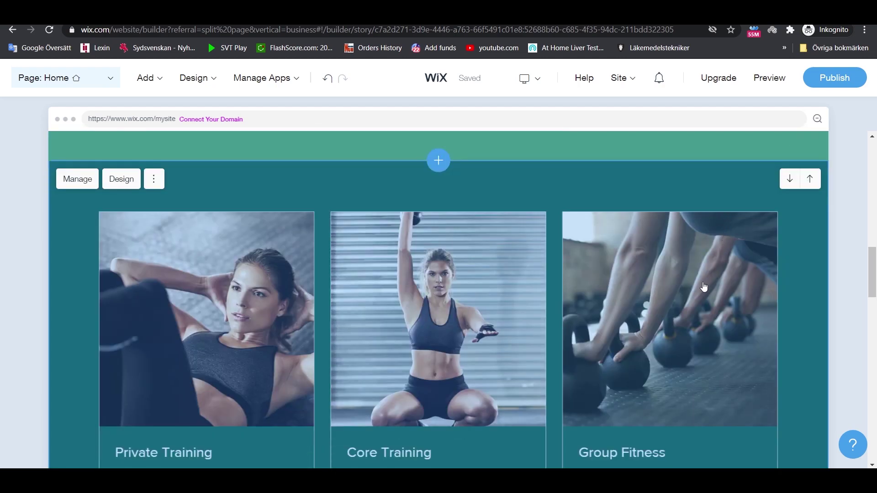
{"action": "scroll", "coordinate": [704, 286], "scroll_direction": "down", "scroll_amount": 2}
{"action": "scroll", "coordinate": [674, 302], "scroll_direction": "down", "scroll_amount": 2}
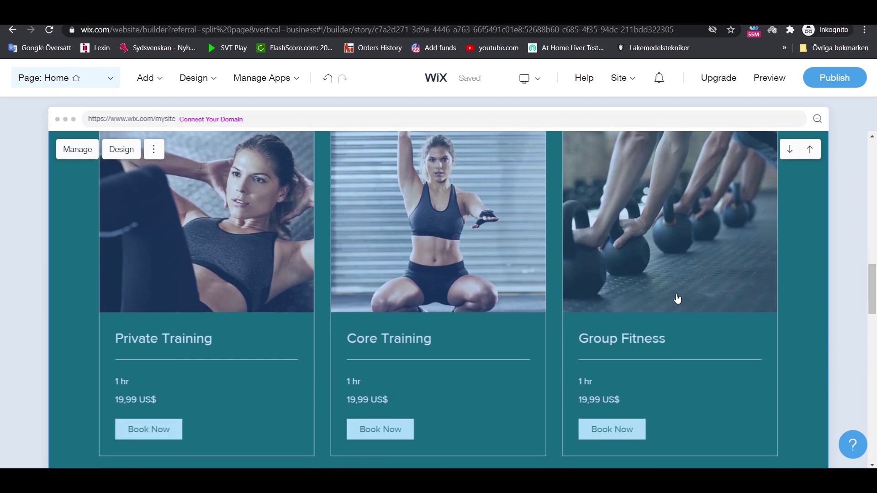
{"action": "left_click", "coordinate": [808, 152]}
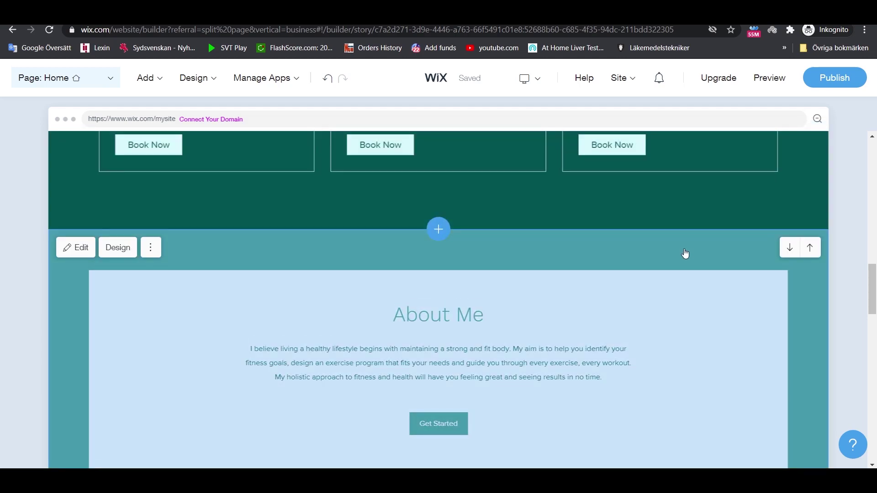
{"action": "scroll", "coordinate": [685, 253], "scroll_direction": "up", "scroll_amount": 10}
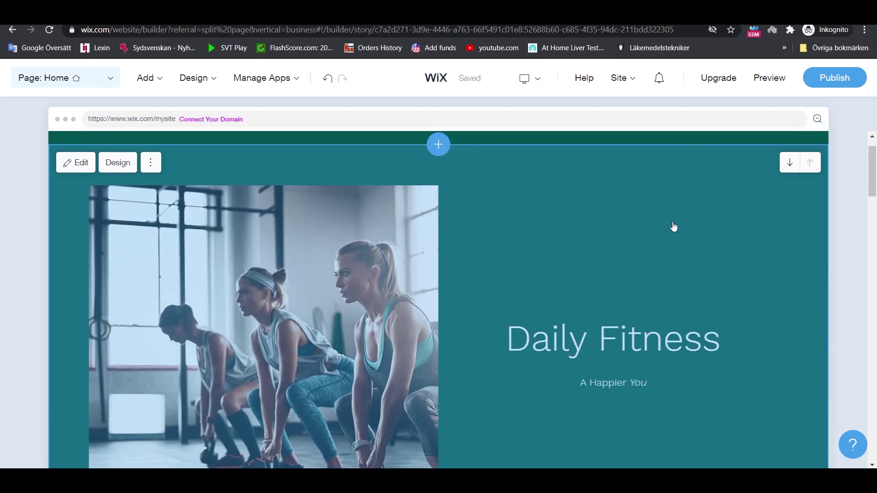
{"action": "scroll", "coordinate": [674, 226], "scroll_direction": "down", "scroll_amount": 10}
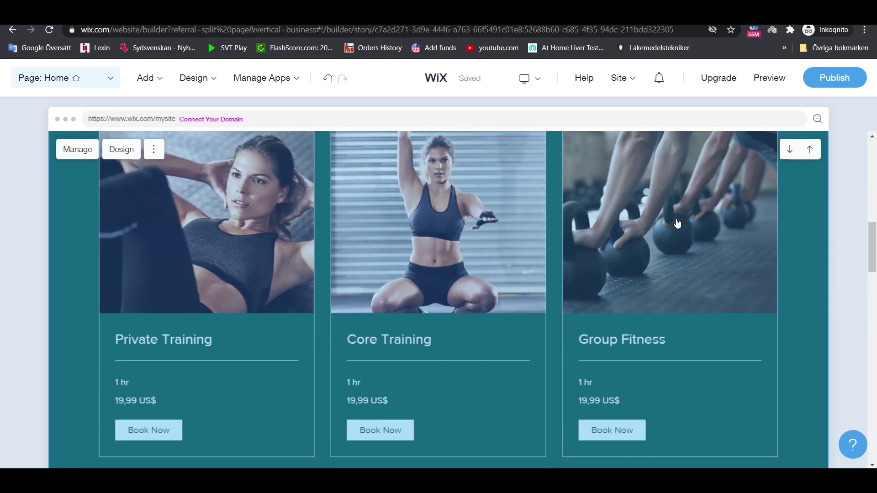
{"action": "left_click", "coordinate": [790, 151]}
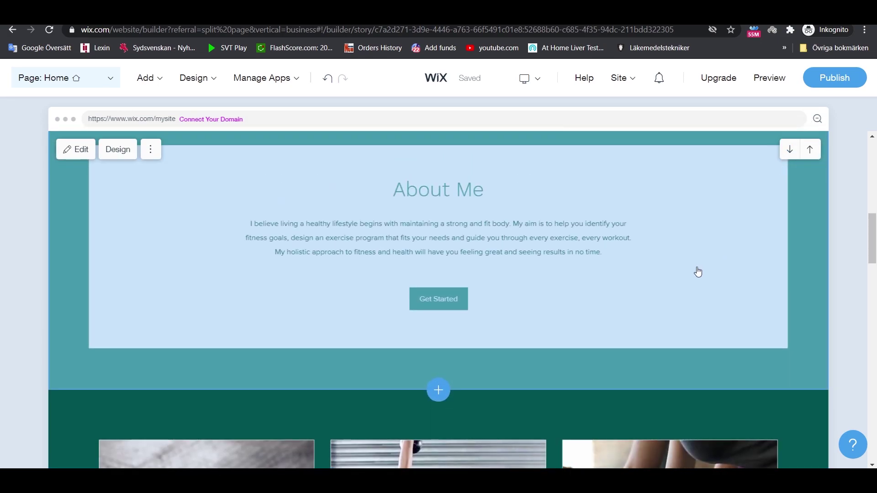
{"action": "scroll", "coordinate": [699, 272], "scroll_direction": "down", "scroll_amount": 3}
{"action": "scroll", "coordinate": [698, 272], "scroll_direction": "up", "scroll_amount": 10}
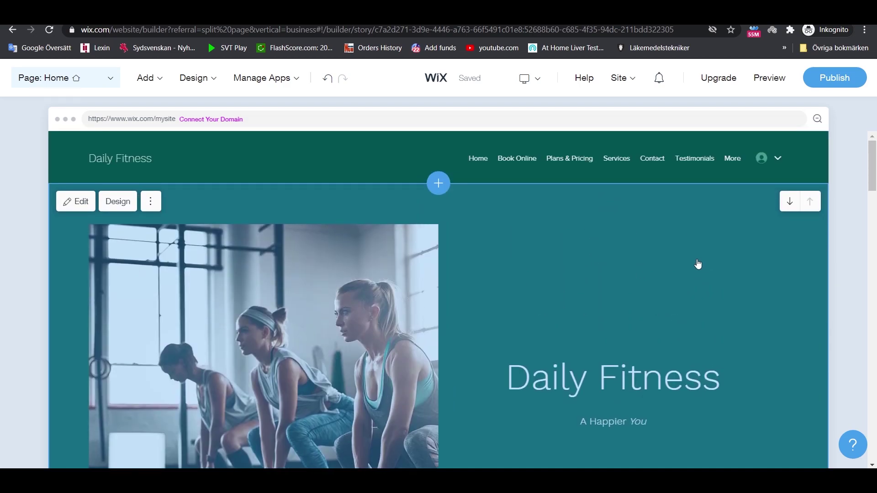
- Save the site with Ctrl+S and dismiss the site-saved notice
{"action": "key", "text": "ctrl+s"}
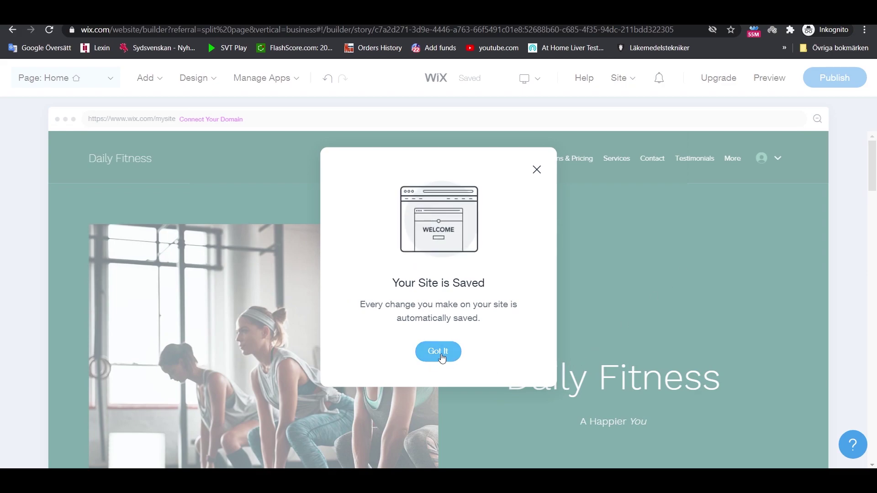
{"action": "left_click", "coordinate": [442, 357]}
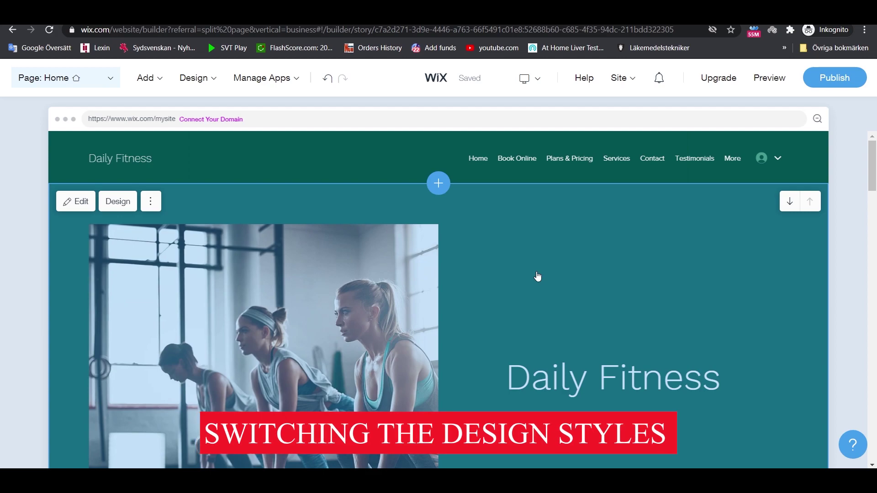
{"action": "scroll", "coordinate": [537, 277], "scroll_direction": "down", "scroll_amount": 1}
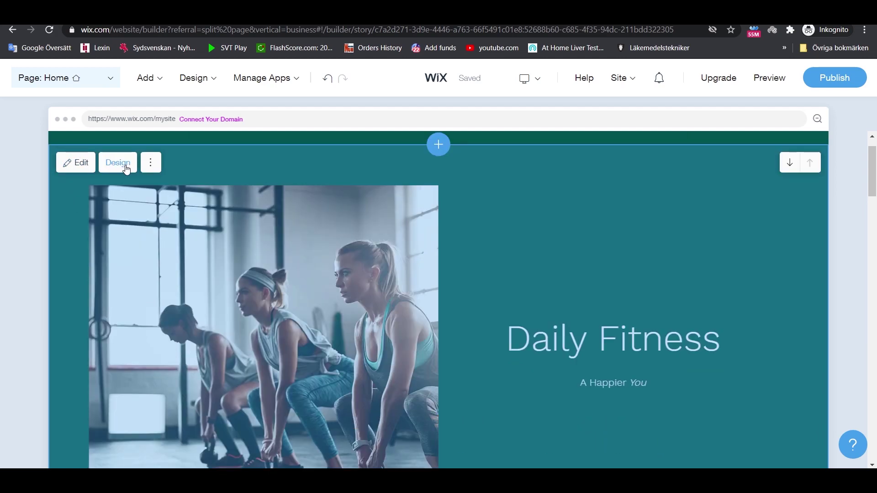
- Give the hero section a split design: Daily Fitness title left, workout photo right
{"action": "left_click", "coordinate": [127, 167]}
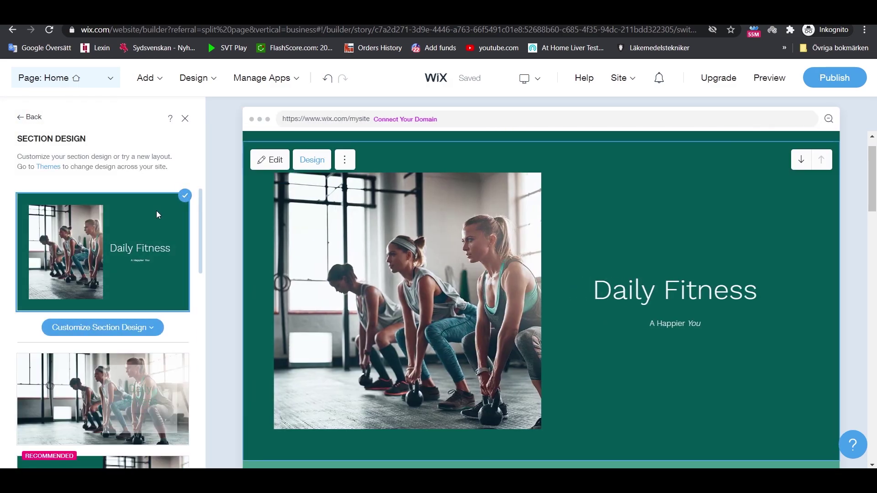
{"action": "scroll", "coordinate": [152, 224], "scroll_direction": "down", "scroll_amount": 10}
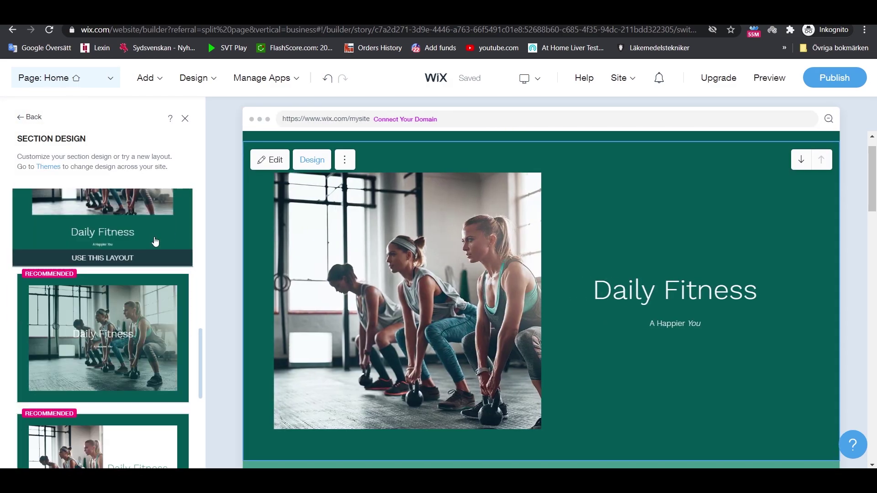
{"action": "scroll", "coordinate": [155, 242], "scroll_direction": "down", "scroll_amount": 8}
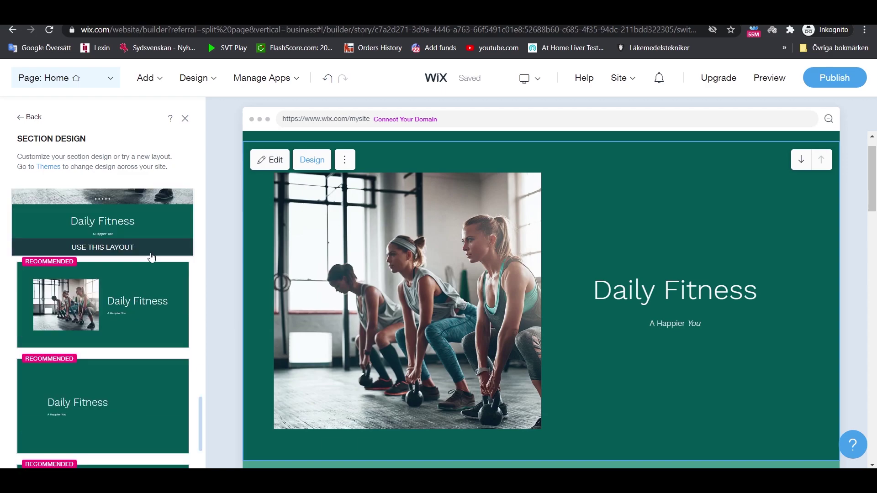
{"action": "scroll", "coordinate": [150, 259], "scroll_direction": "up", "scroll_amount": 8}
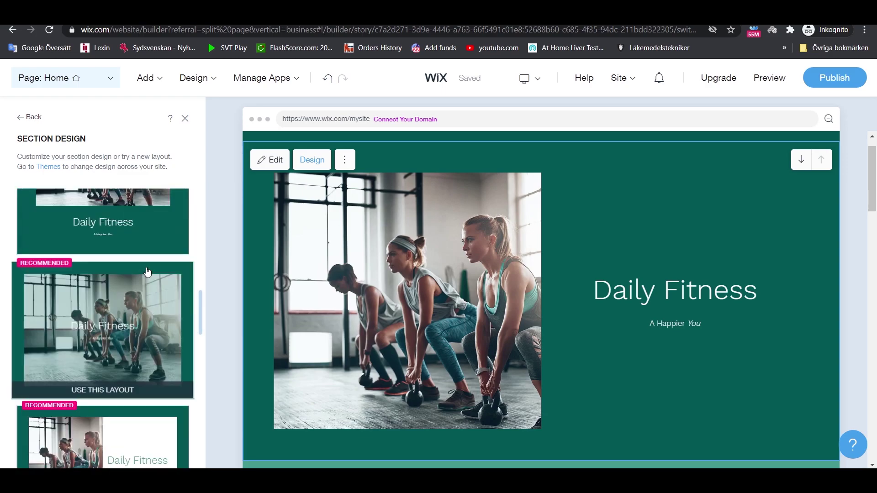
{"action": "scroll", "coordinate": [147, 272], "scroll_direction": "up", "scroll_amount": 5}
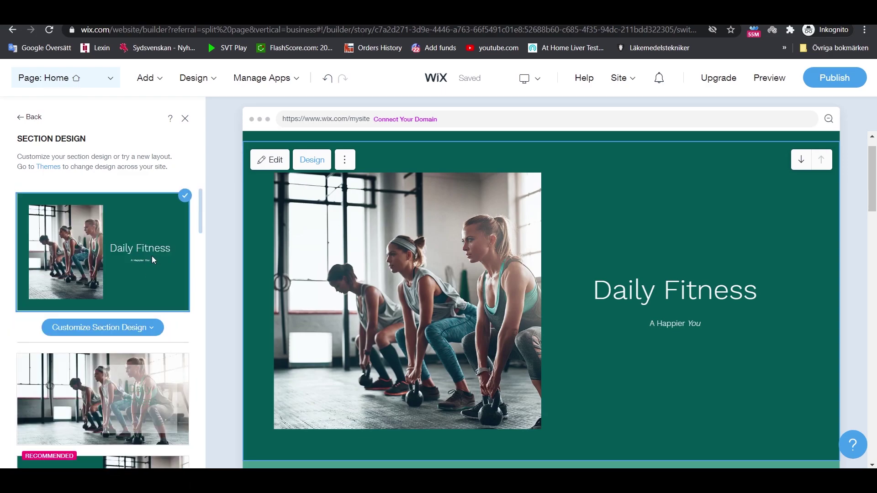
{"action": "scroll", "coordinate": [147, 281], "scroll_direction": "down", "scroll_amount": 3}
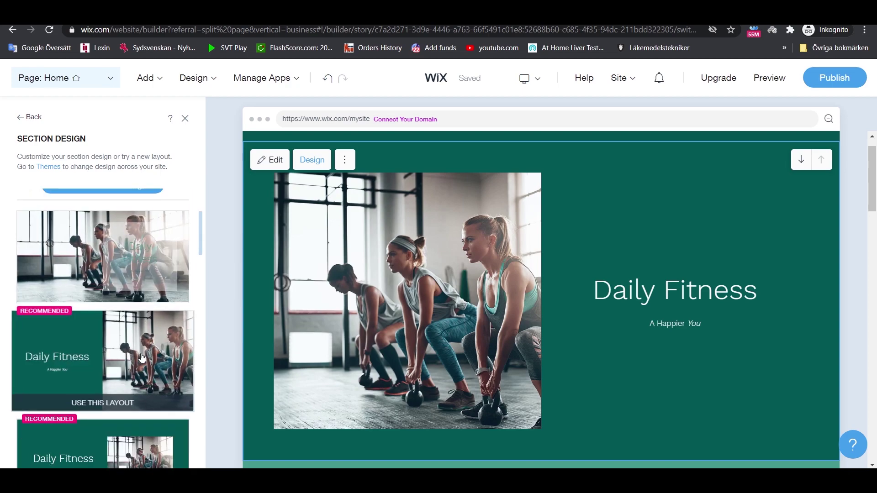
{"action": "scroll", "coordinate": [139, 360], "scroll_direction": "down", "scroll_amount": 2}
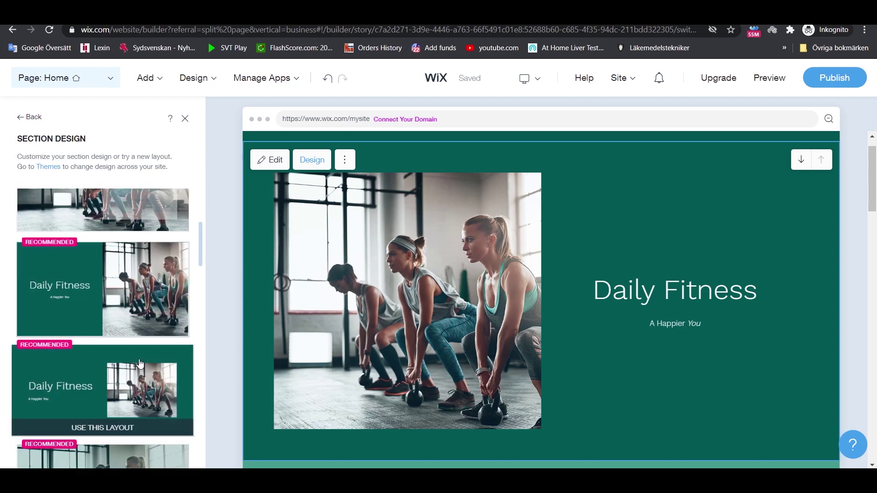
{"action": "left_click", "coordinate": [146, 299]}
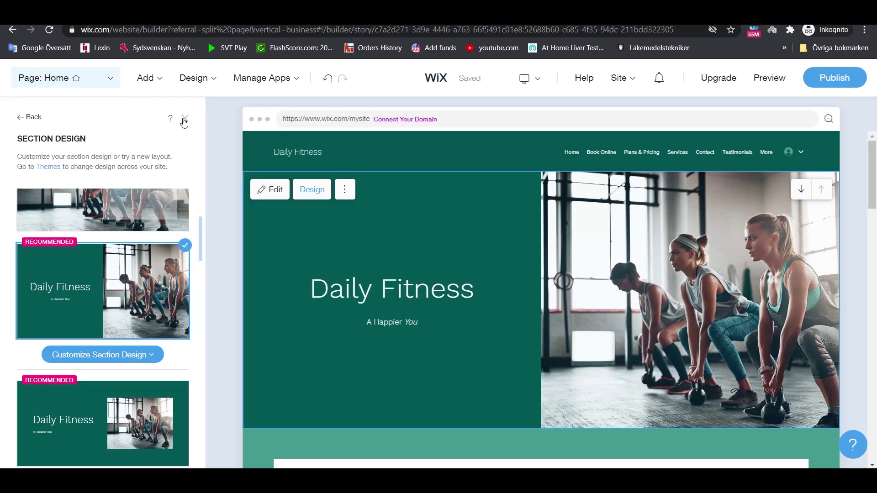
{"action": "left_click", "coordinate": [185, 120]}
{"action": "scroll", "coordinate": [308, 177], "scroll_direction": "down", "scroll_amount": 1}
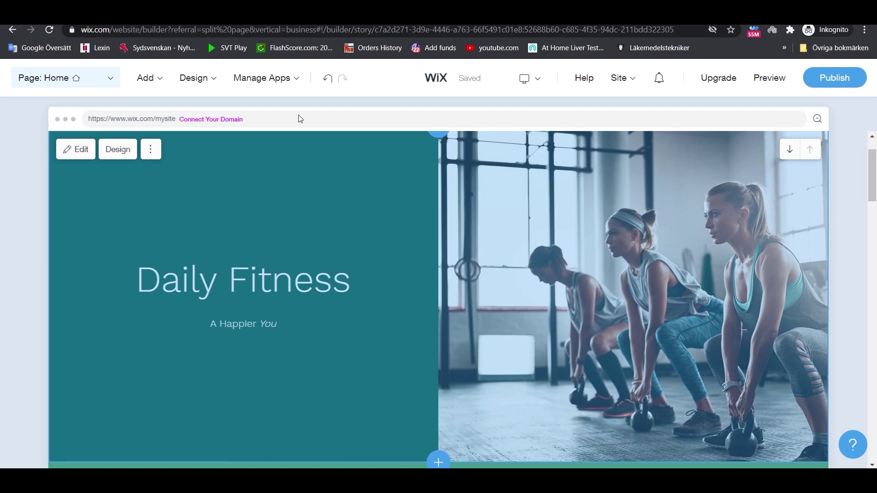
- Apply the Dark & Vibrant colour palette with the pink accent
{"action": "left_click", "coordinate": [213, 78]}
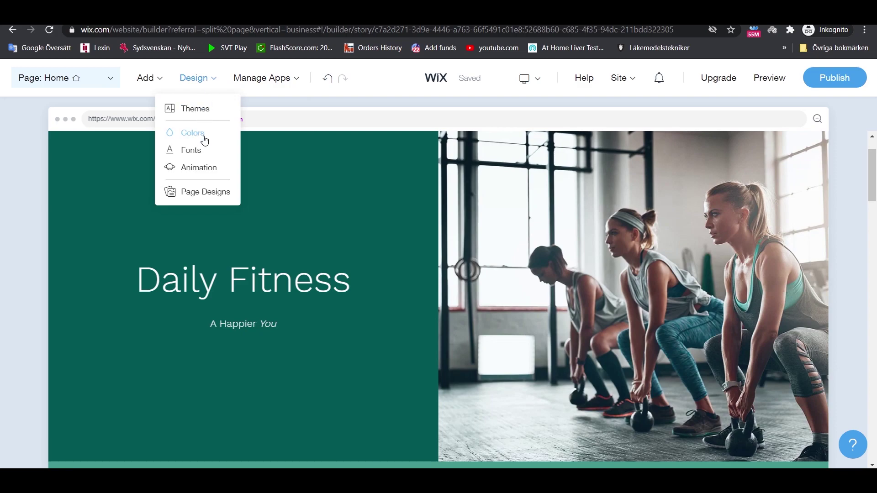
{"action": "left_click", "coordinate": [204, 136]}
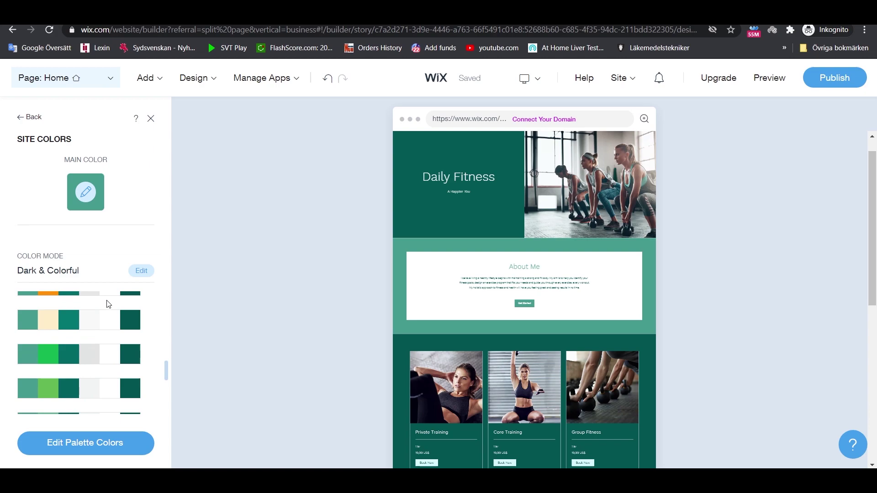
{"action": "scroll", "coordinate": [104, 386], "scroll_direction": "down", "scroll_amount": 3}
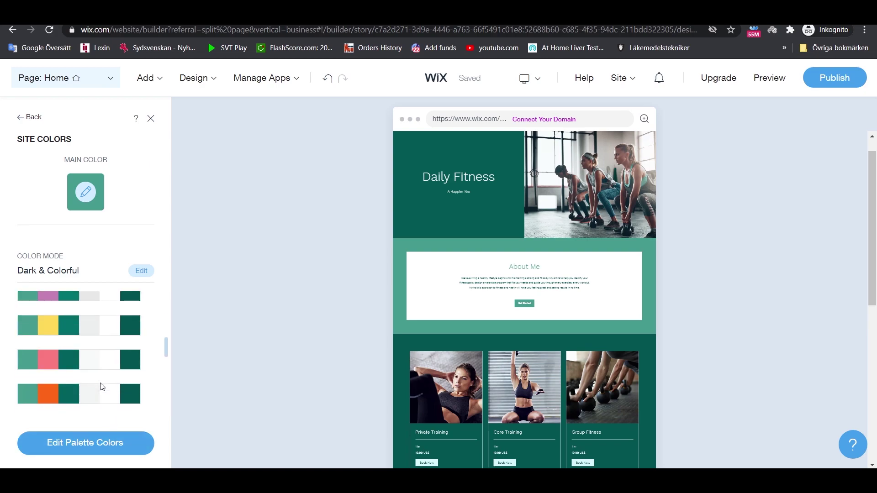
{"action": "left_click", "coordinate": [73, 359]}
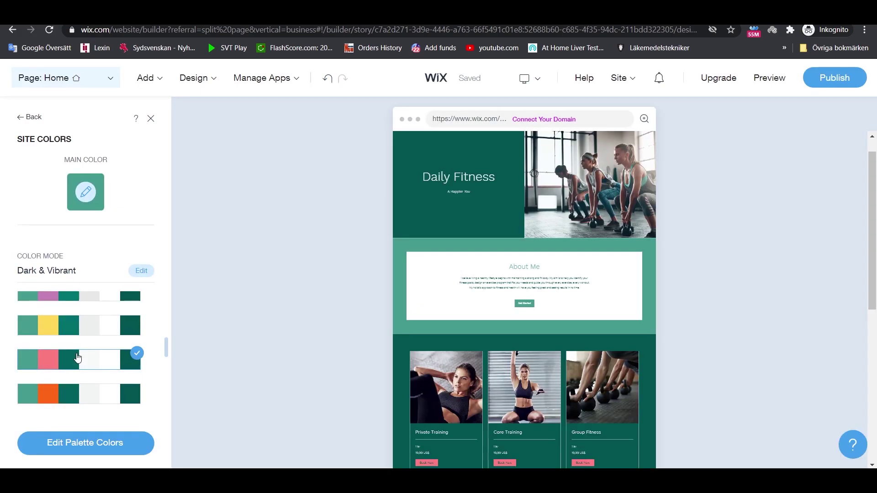
{"action": "scroll", "coordinate": [419, 309], "scroll_direction": "down", "scroll_amount": 2}
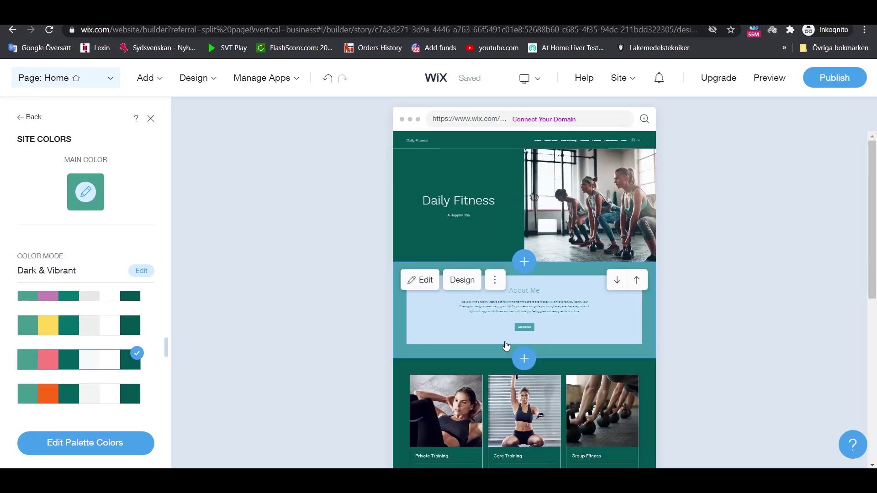
- Glance at the editable palette colours, then bring up the Site Fonts choices
{"action": "left_click", "coordinate": [142, 442]}
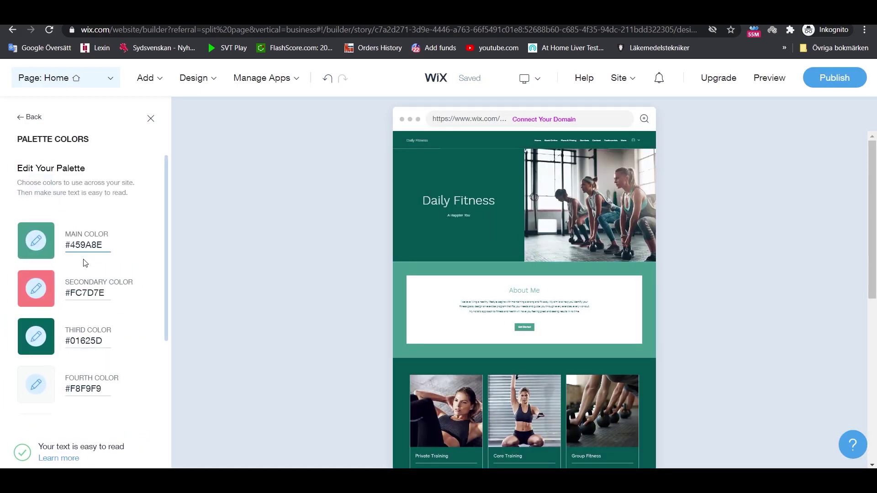
{"action": "left_click", "coordinate": [151, 119]}
{"action": "mouse_move", "coordinate": [201, 83]}
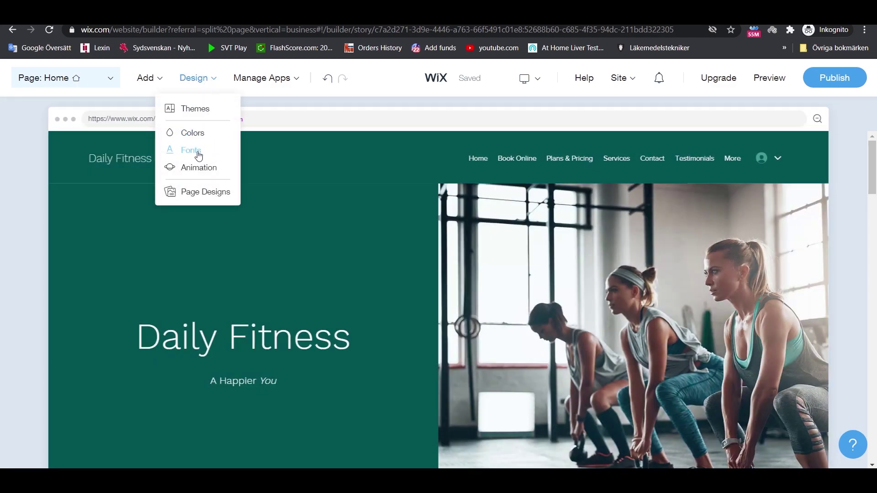
{"action": "left_click", "coordinate": [197, 152]}
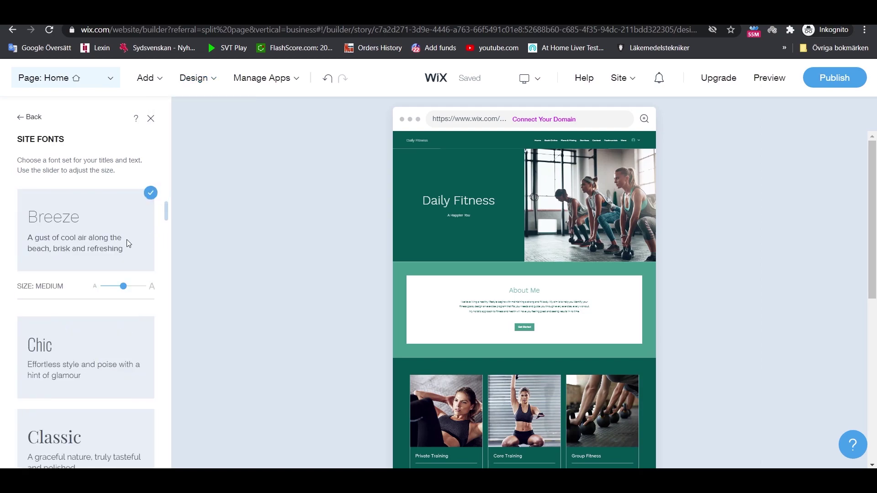
- Try the Deep Forest font set, then settle on Elegant and close Site Fonts
{"action": "scroll", "coordinate": [107, 257], "scroll_direction": "down", "scroll_amount": 6}
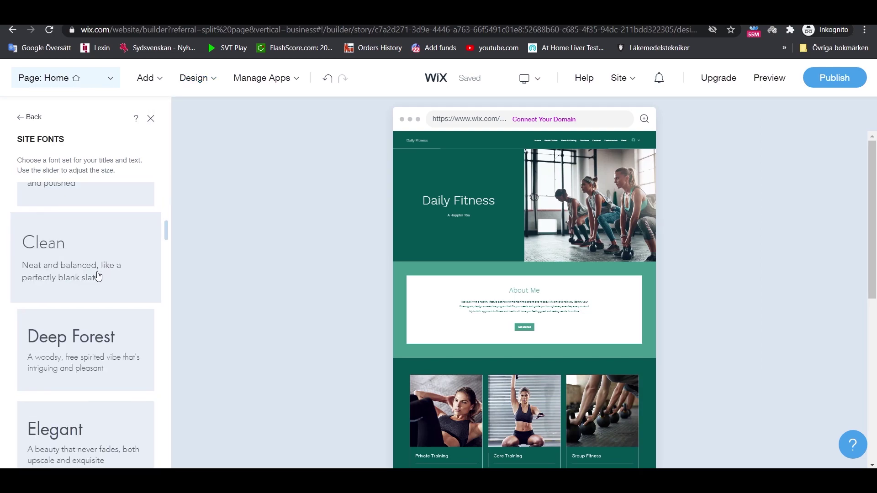
{"action": "scroll", "coordinate": [98, 278], "scroll_direction": "down", "scroll_amount": 2}
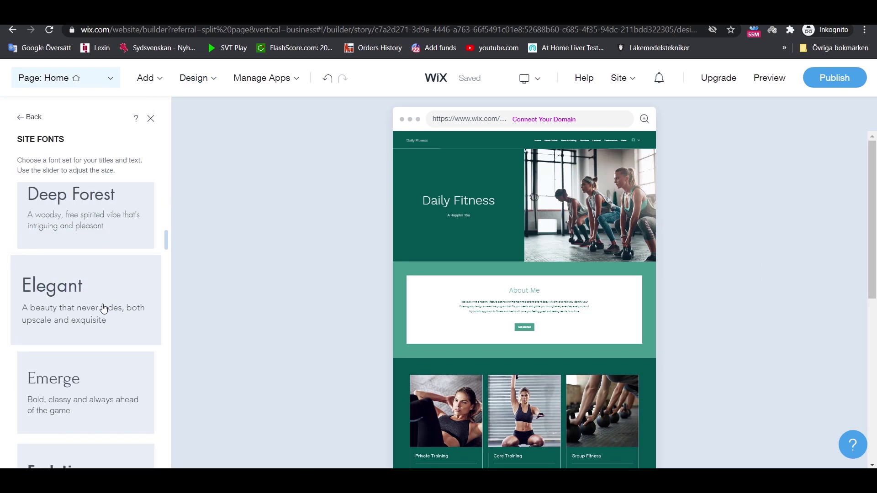
{"action": "left_click", "coordinate": [86, 222]}
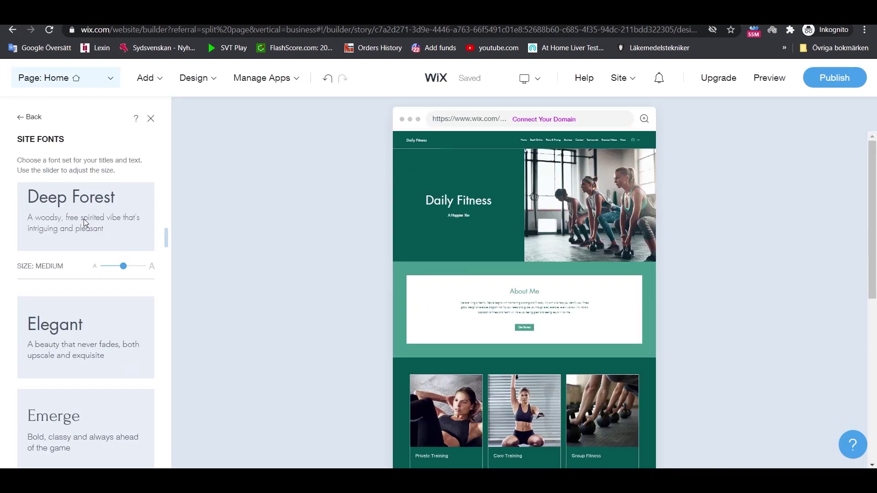
{"action": "left_click", "coordinate": [102, 349]}
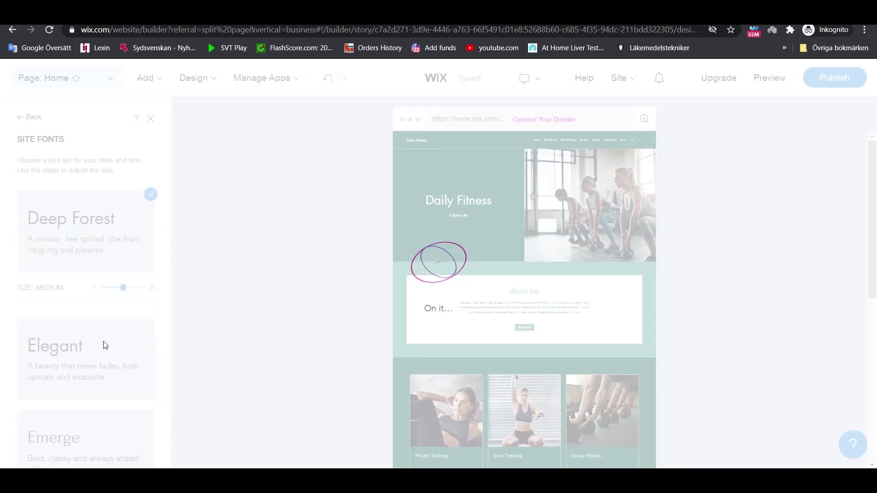
{"action": "scroll", "coordinate": [104, 341], "scroll_direction": "down", "scroll_amount": 5}
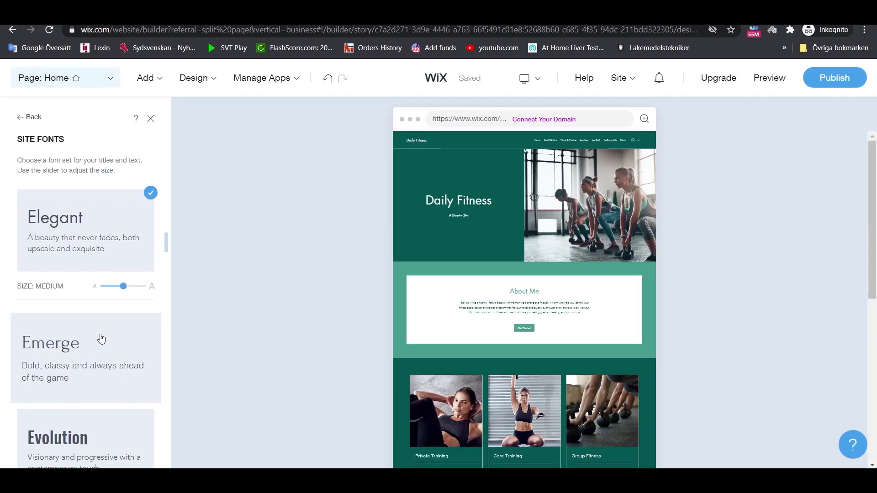
{"action": "left_click", "coordinate": [151, 119]}
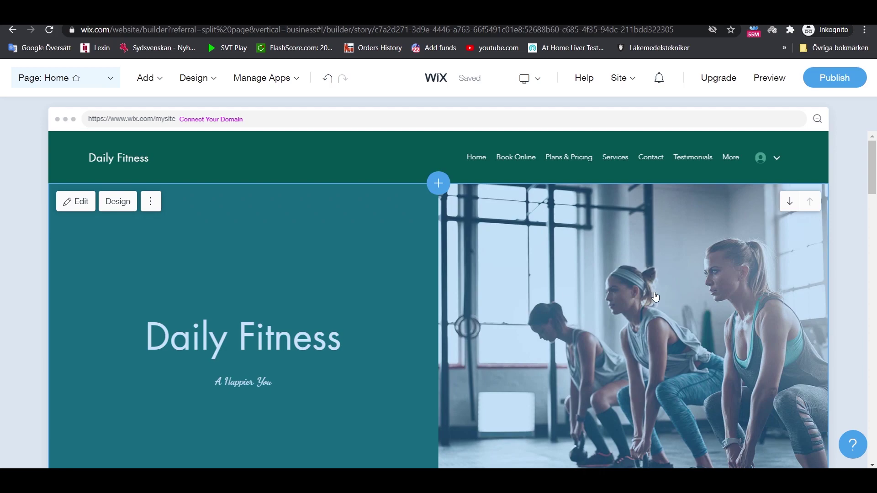
- Swap the hero Welcome section image for the Lifting Weights barbell-squat photo
{"action": "left_click", "coordinate": [655, 293]}
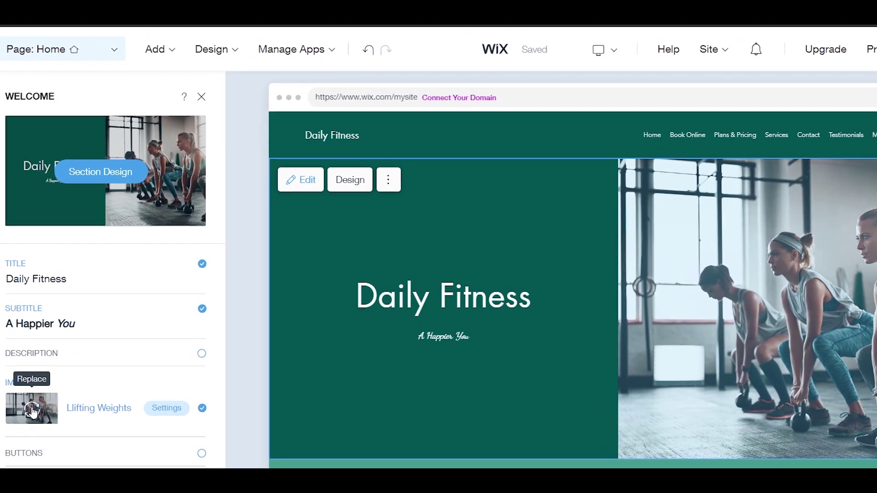
{"action": "left_click", "coordinate": [32, 411]}
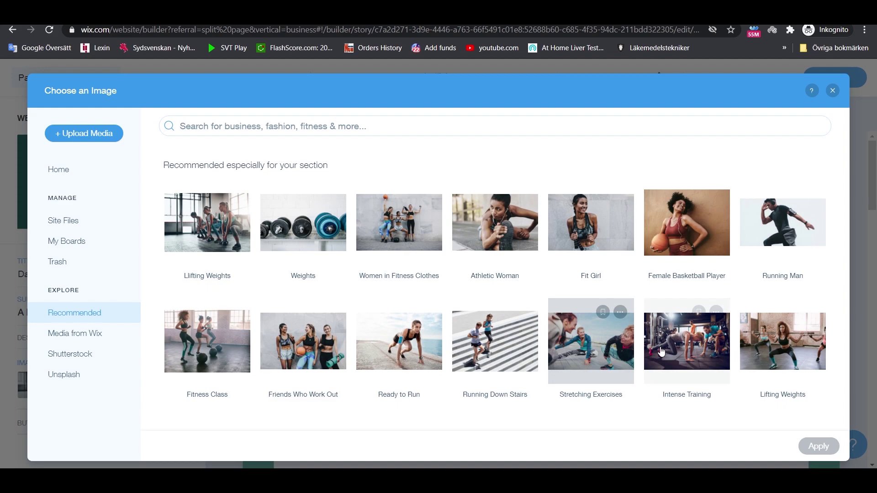
{"action": "left_click", "coordinate": [784, 341]}
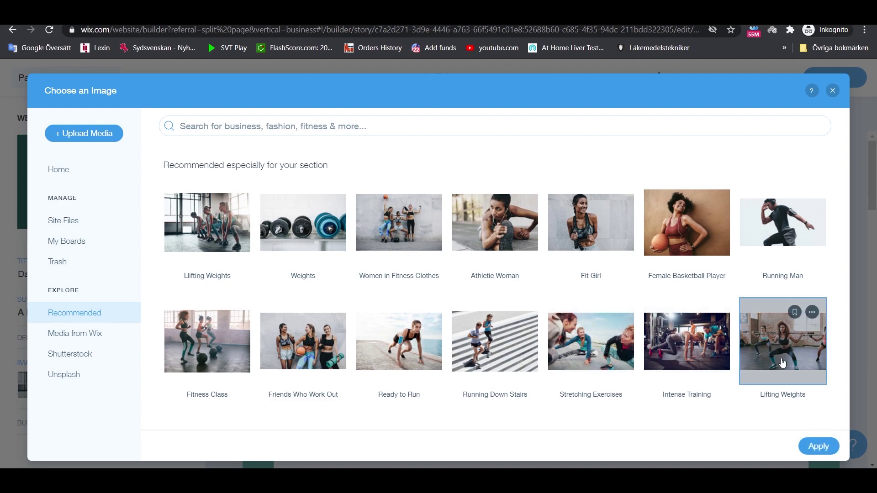
{"action": "left_click", "coordinate": [814, 447]}
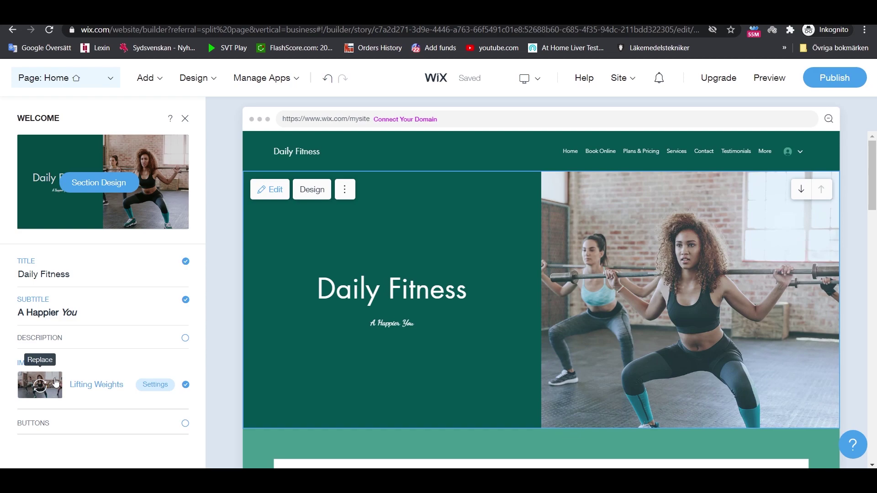
- Check the upload-your-own-media options, then close everything without further changes
{"action": "left_click", "coordinate": [39, 391]}
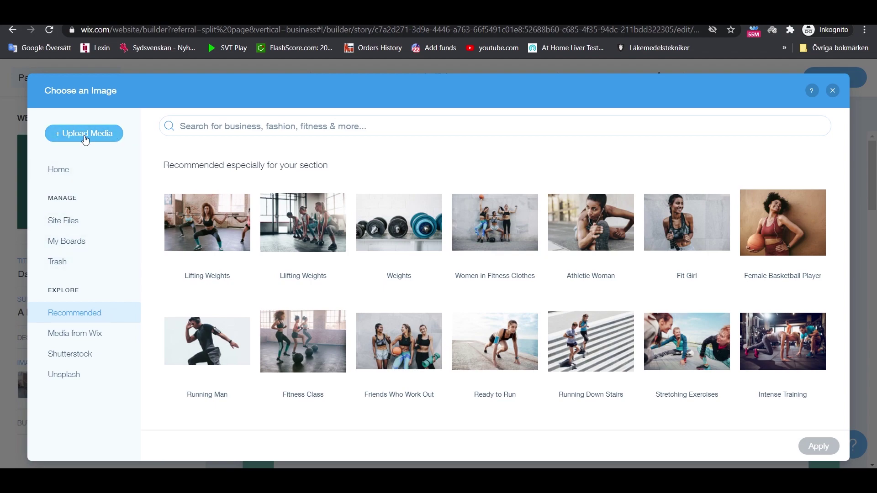
{"action": "left_click", "coordinate": [101, 138]}
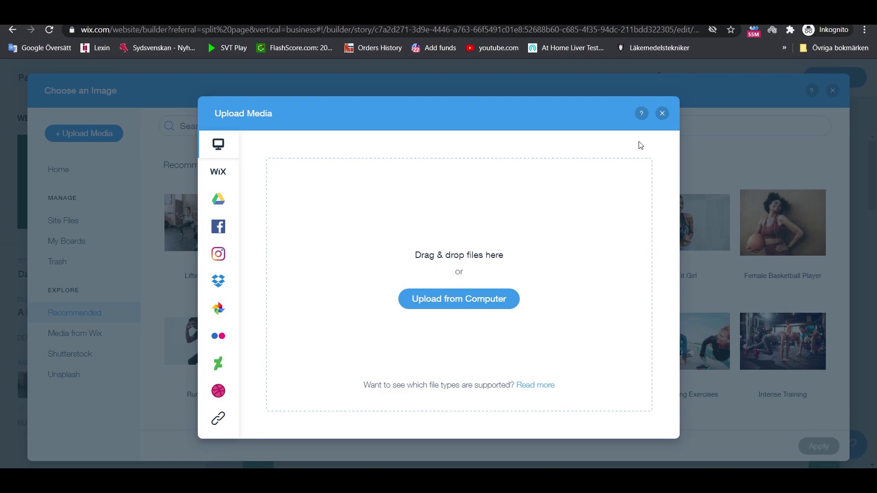
{"action": "left_click", "coordinate": [662, 114]}
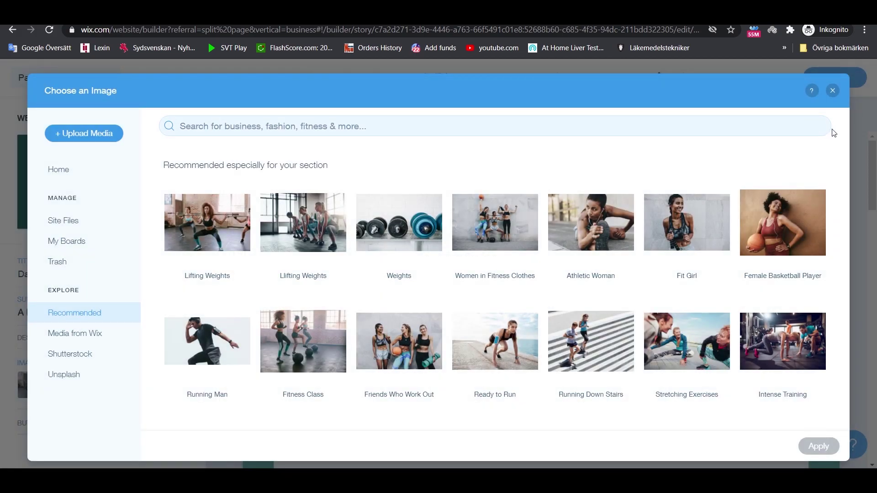
{"action": "left_click", "coordinate": [834, 92]}
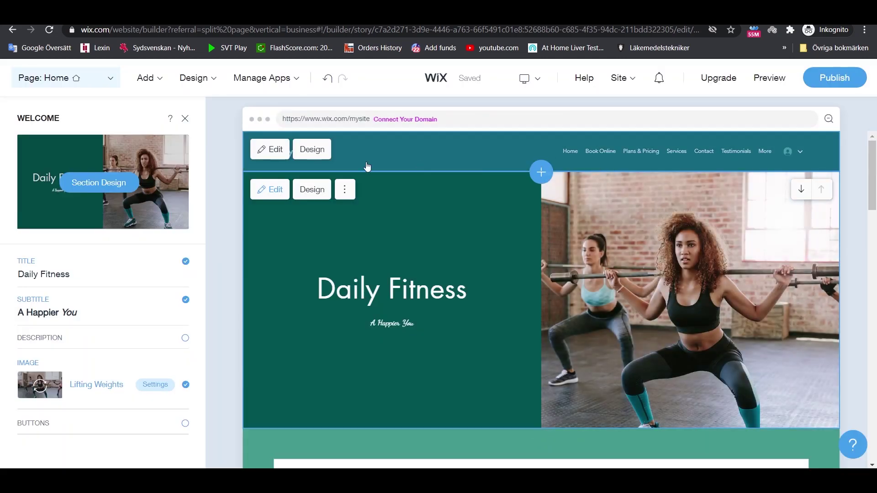
{"action": "left_click", "coordinate": [185, 120]}
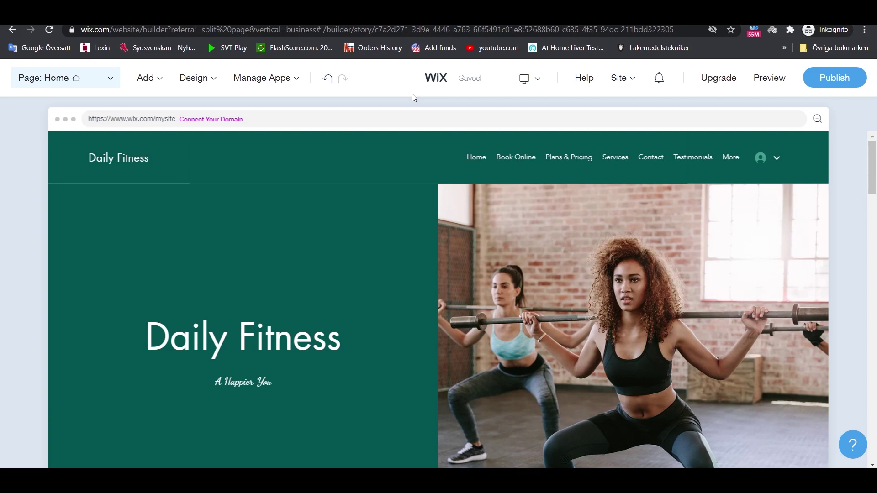
- Add the Video category's pull-up Work Out section to the homepage
{"action": "mouse_move", "coordinate": [149, 78]}
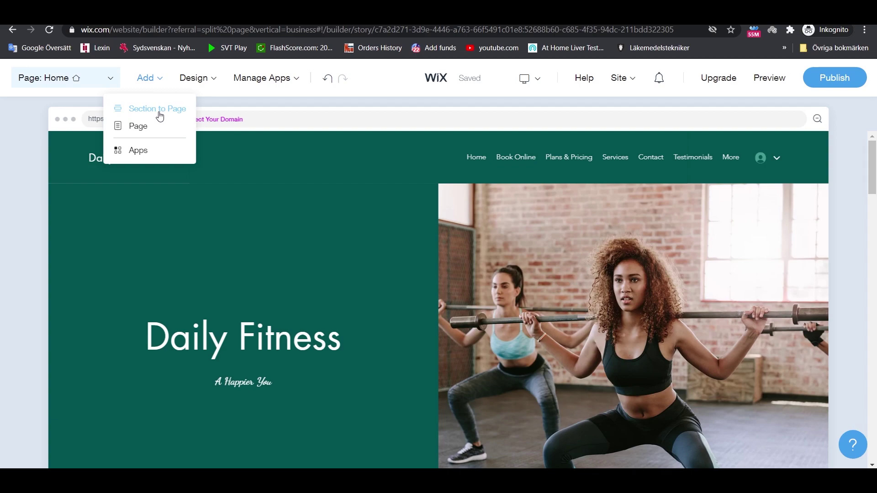
{"action": "left_click", "coordinate": [158, 110]}
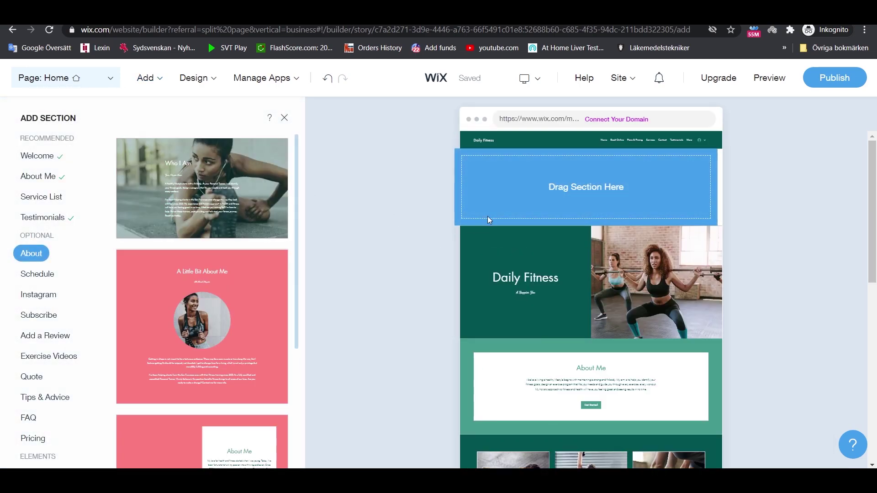
{"action": "scroll", "coordinate": [635, 223], "scroll_direction": "down", "scroll_amount": 5}
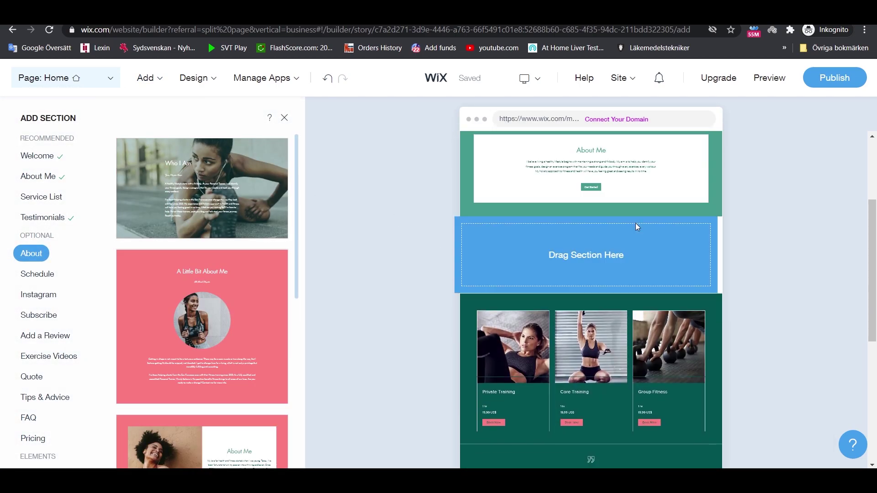
{"action": "scroll", "coordinate": [636, 225], "scroll_direction": "down", "scroll_amount": 5}
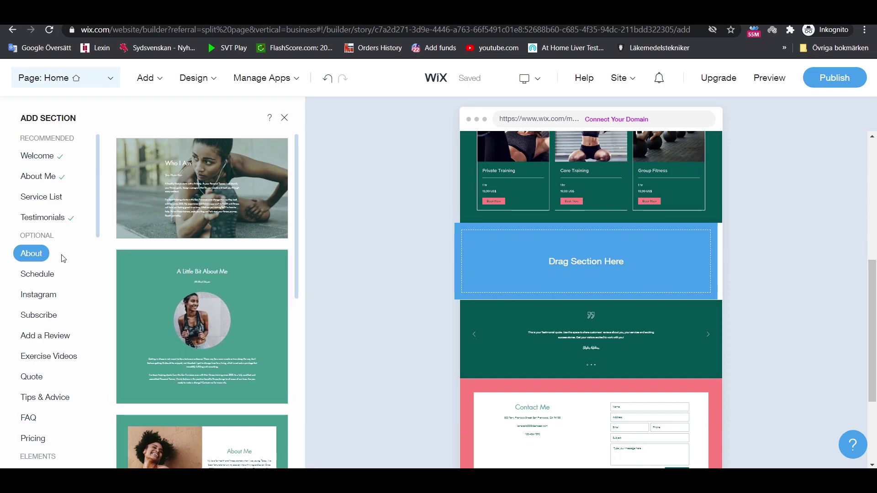
{"action": "scroll", "coordinate": [68, 257], "scroll_direction": "down", "scroll_amount": 3}
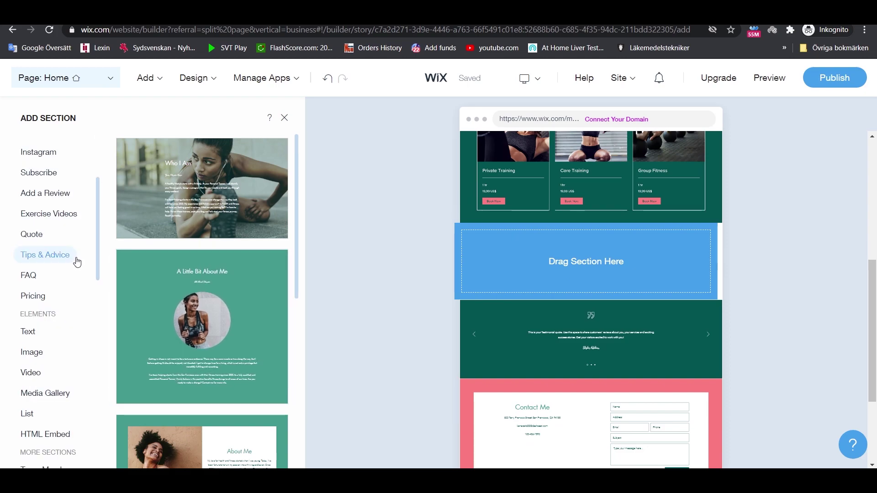
{"action": "scroll", "coordinate": [76, 261], "scroll_direction": "down", "scroll_amount": 2}
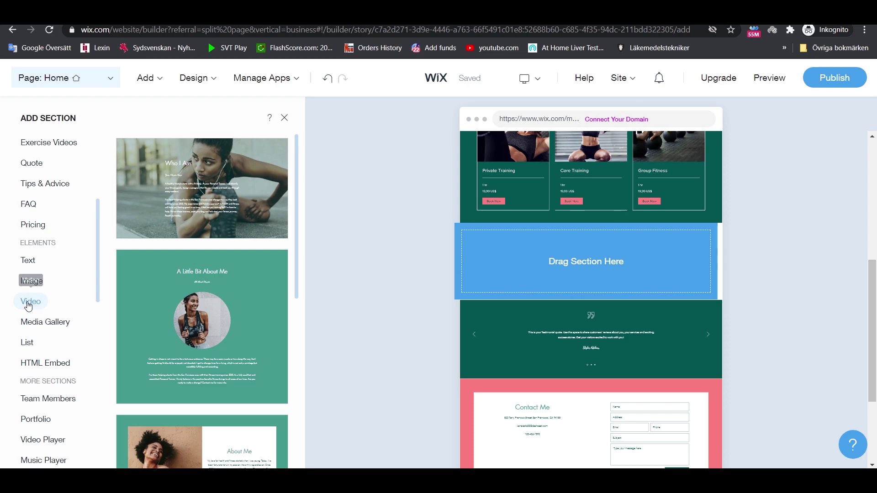
{"action": "left_click", "coordinate": [37, 305]}
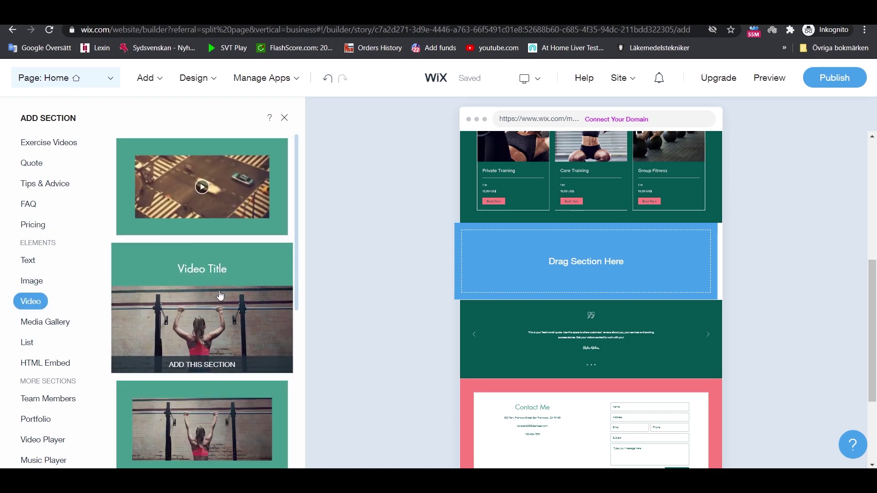
{"action": "scroll", "coordinate": [221, 336], "scroll_direction": "down", "scroll_amount": 5}
{"action": "scroll", "coordinate": [221, 336], "scroll_direction": "up", "scroll_amount": 5}
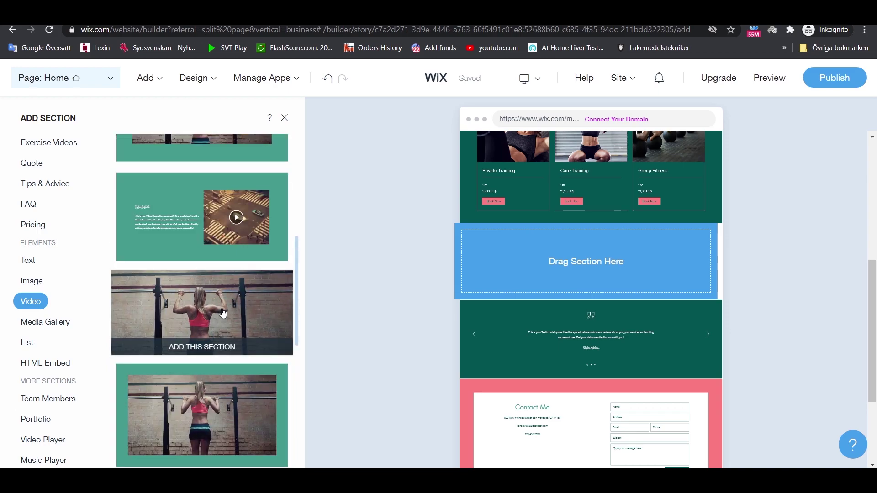
{"action": "left_click", "coordinate": [222, 311]}
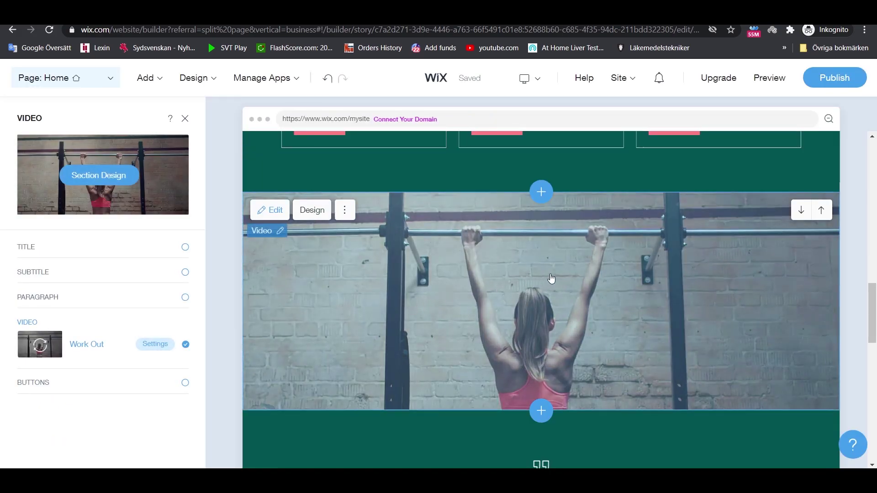
- Reopen the section choices and close them without adding another section
{"action": "scroll", "coordinate": [643, 323], "scroll_direction": "down", "scroll_amount": 1}
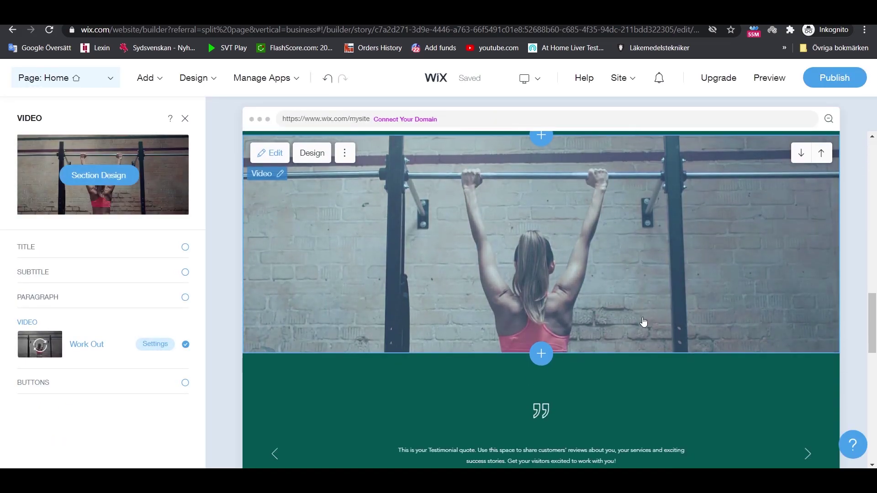
{"action": "left_click", "coordinate": [541, 133]}
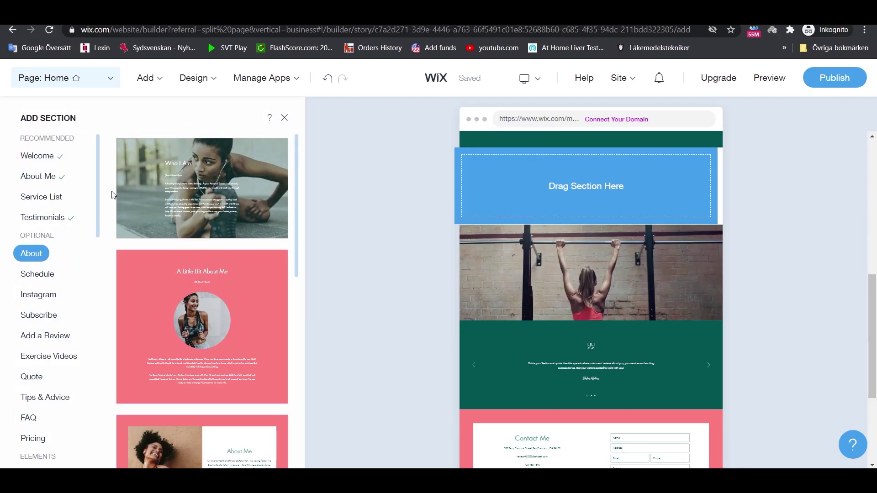
{"action": "left_click", "coordinate": [284, 119]}
{"action": "scroll", "coordinate": [731, 274], "scroll_direction": "up", "scroll_amount": 5}
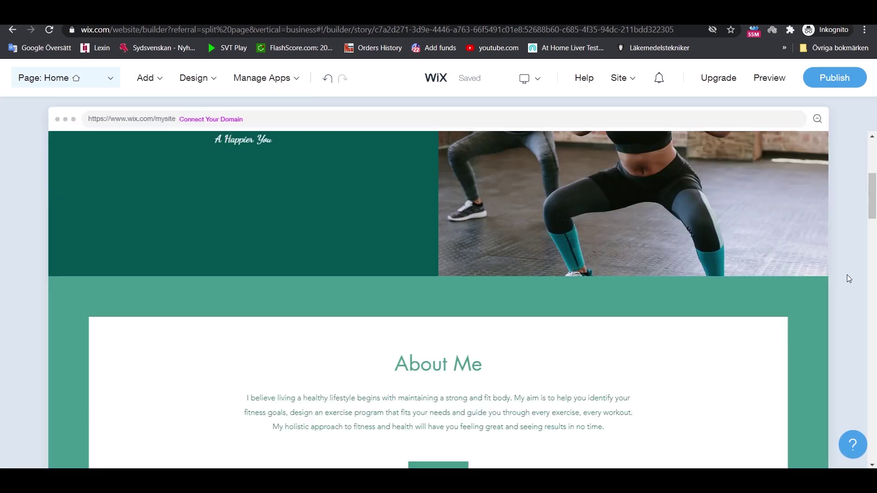
{"action": "scroll", "coordinate": [876, 194], "scroll_direction": "up", "scroll_amount": 5}
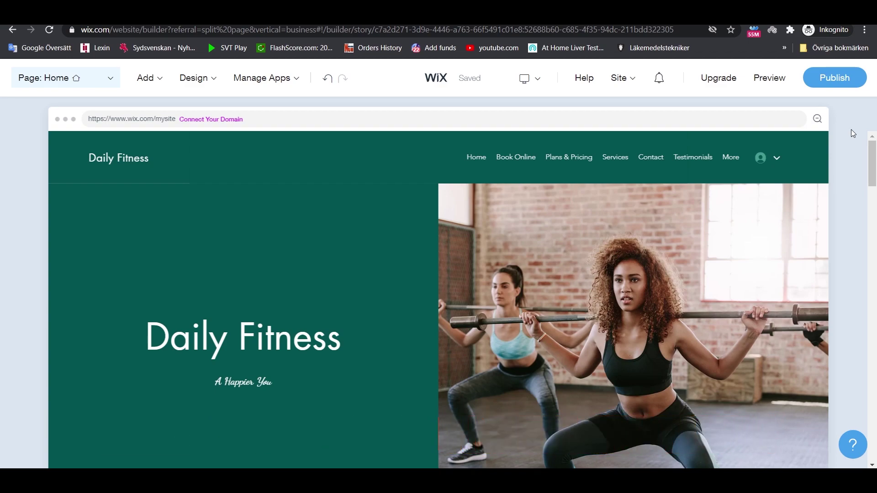
- Switch to the mobile layout and dismiss its editing tips
{"action": "mouse_move", "coordinate": [526, 81]}
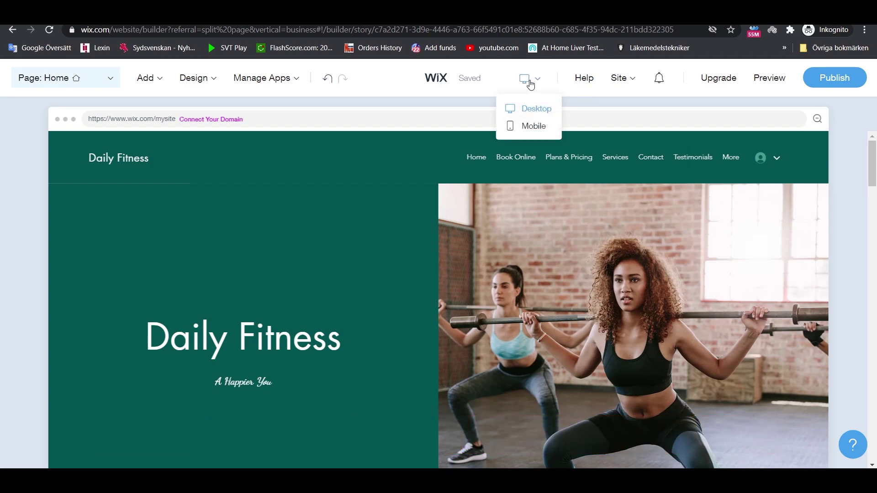
{"action": "left_click", "coordinate": [535, 127]}
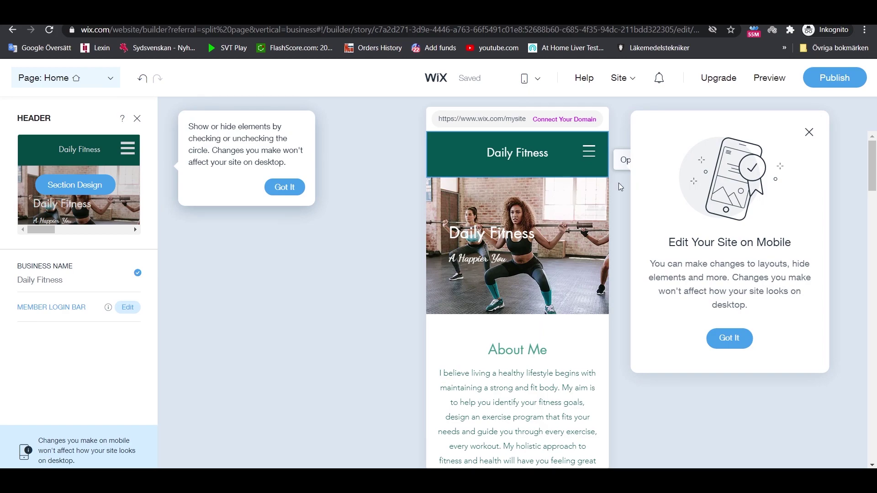
{"action": "left_click", "coordinate": [285, 188]}
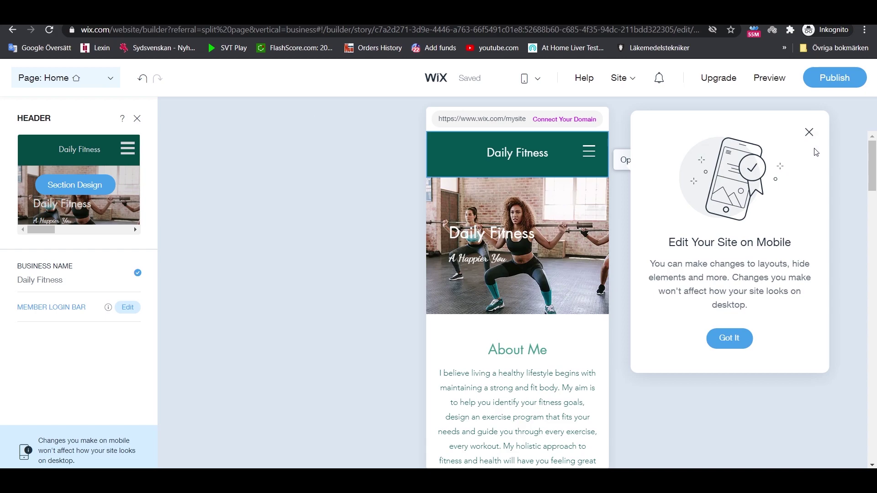
{"action": "left_click", "coordinate": [810, 133]}
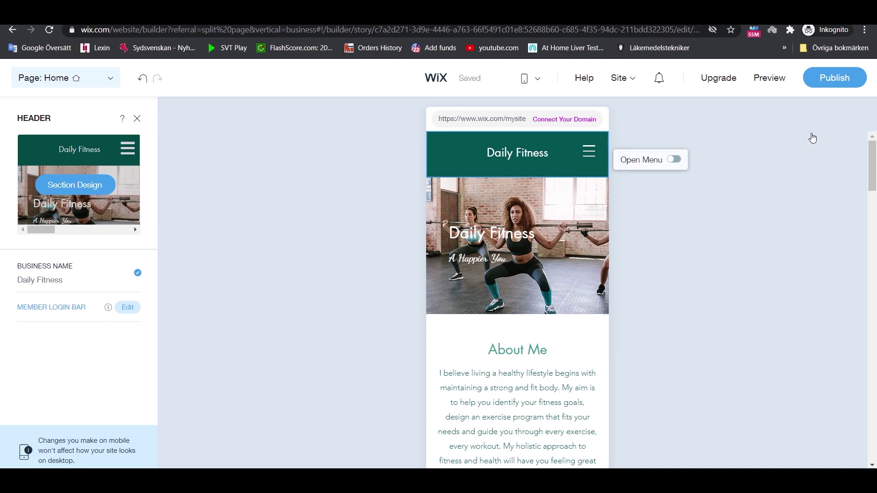
{"action": "scroll", "coordinate": [480, 206], "scroll_direction": "down", "scroll_amount": 10}
{"action": "scroll", "coordinate": [503, 243], "scroll_direction": "up", "scroll_amount": 2}
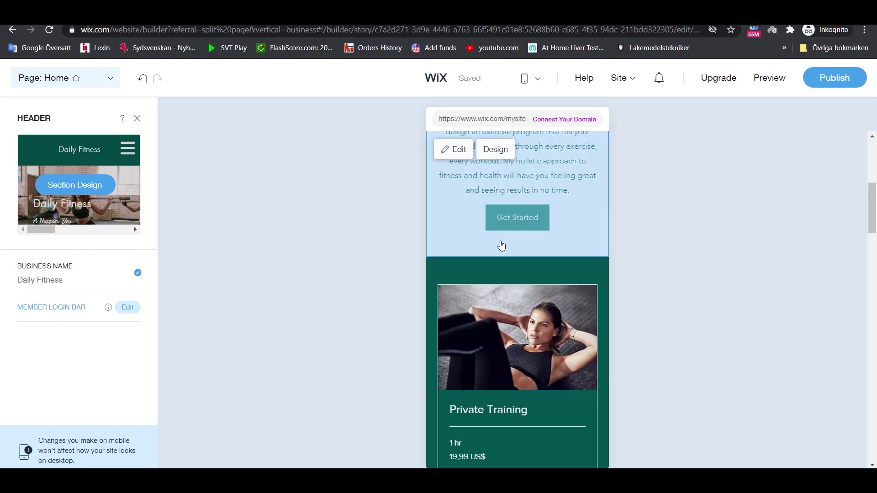
{"action": "scroll", "coordinate": [501, 245], "scroll_direction": "down", "scroll_amount": 3}
{"action": "scroll", "coordinate": [501, 246], "scroll_direction": "up", "scroll_amount": 5}
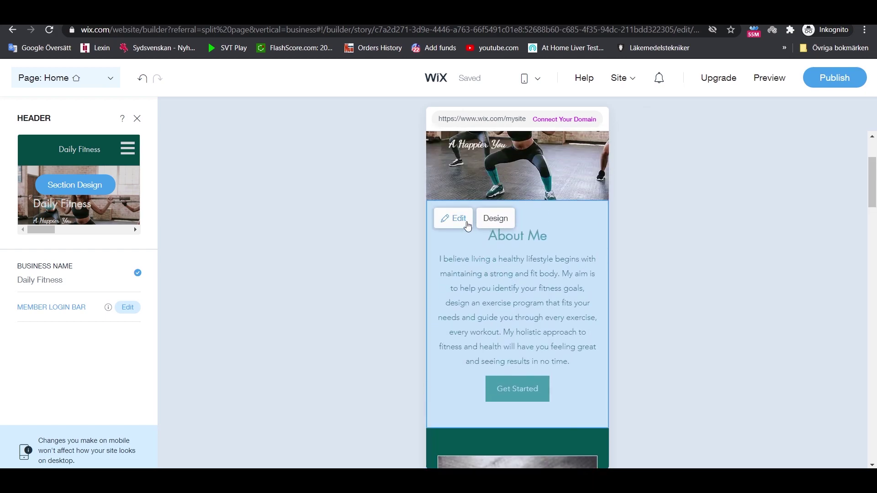
- Open and close the About Me mobile settings, then return to the desktop layout
{"action": "left_click", "coordinate": [461, 224]}
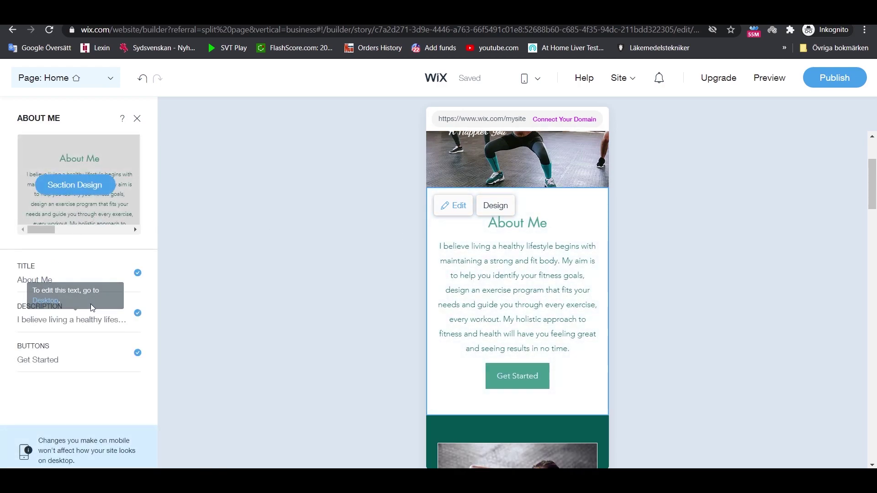
{"action": "left_click", "coordinate": [138, 120]}
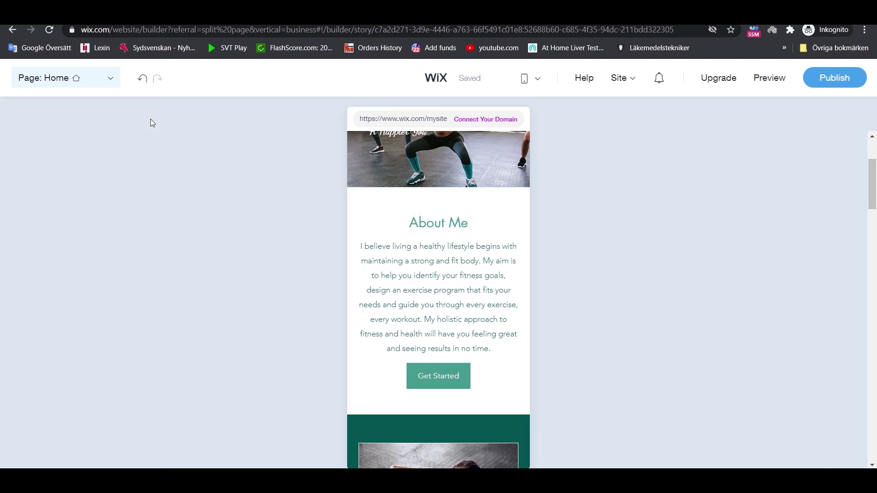
{"action": "scroll", "coordinate": [455, 217], "scroll_direction": "up", "scroll_amount": 3}
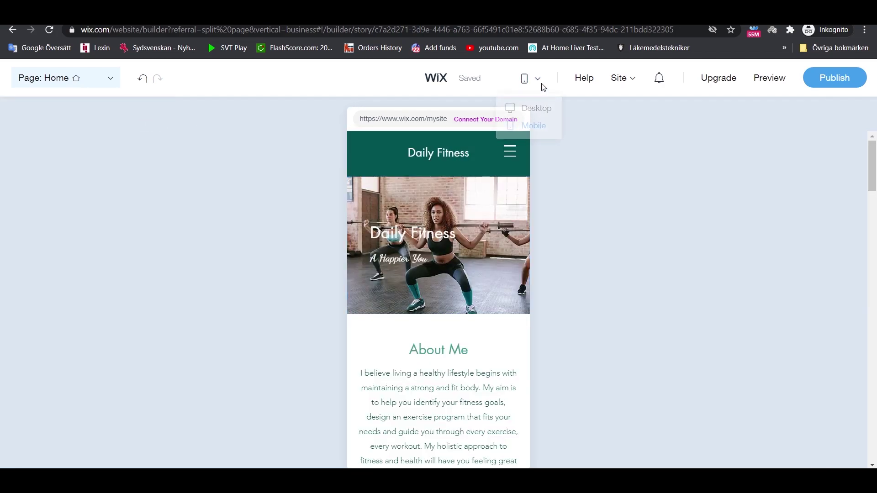
{"action": "mouse_move", "coordinate": [540, 80]}
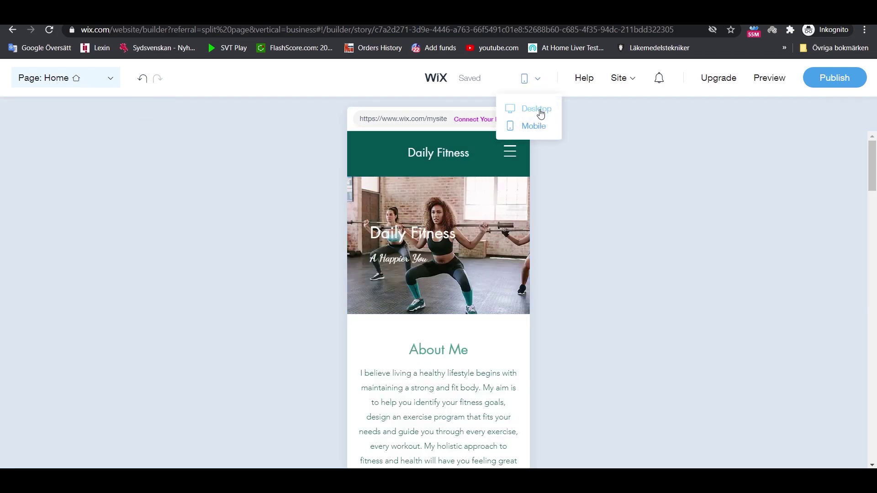
{"action": "left_click", "coordinate": [544, 109]}
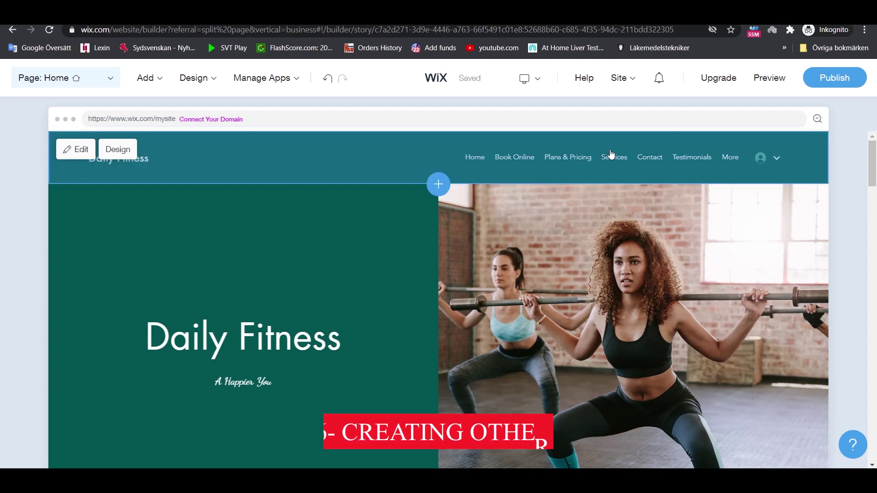
- Add an About page using the template with the smiling athlete photo beside About Me text
{"action": "mouse_move", "coordinate": [210, 93]}
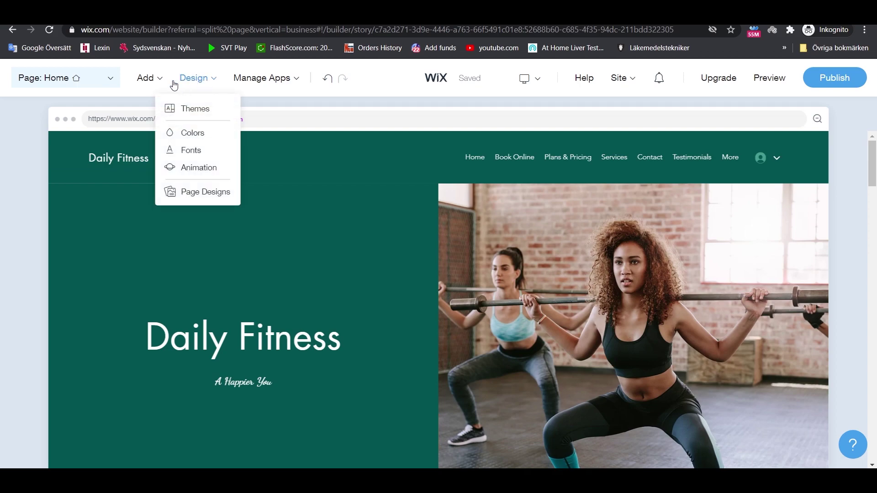
{"action": "mouse_move", "coordinate": [149, 85]}
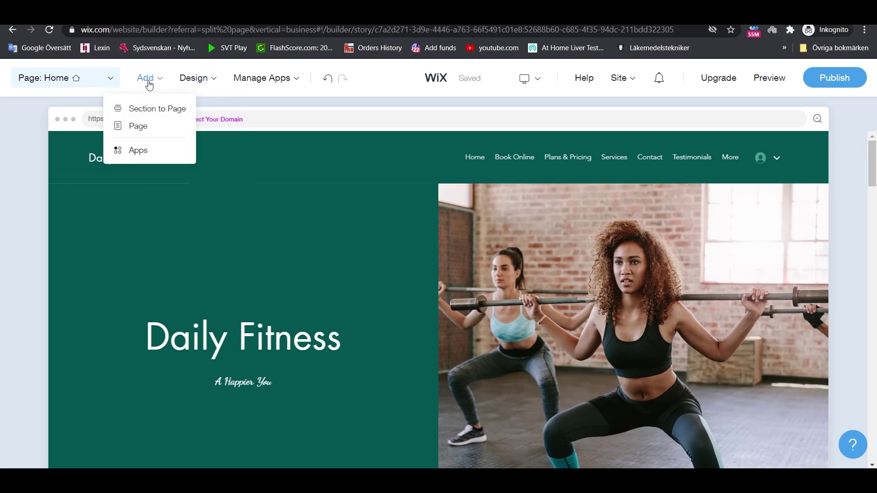
{"action": "left_click", "coordinate": [139, 128]}
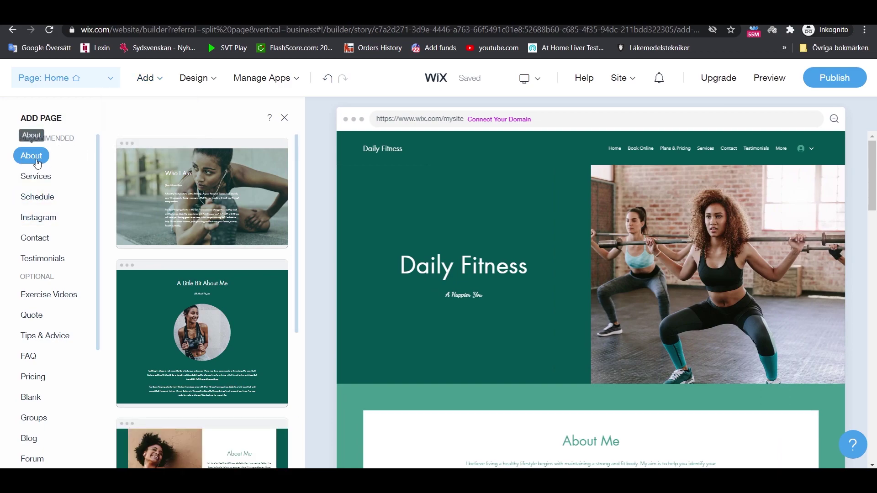
{"action": "mouse_move", "coordinate": [203, 305]}
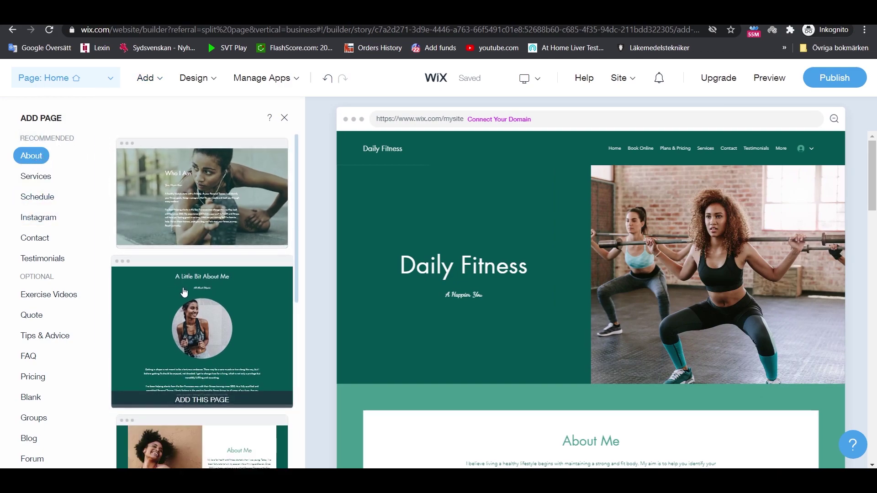
{"action": "scroll", "coordinate": [204, 304], "scroll_direction": "down", "scroll_amount": 10}
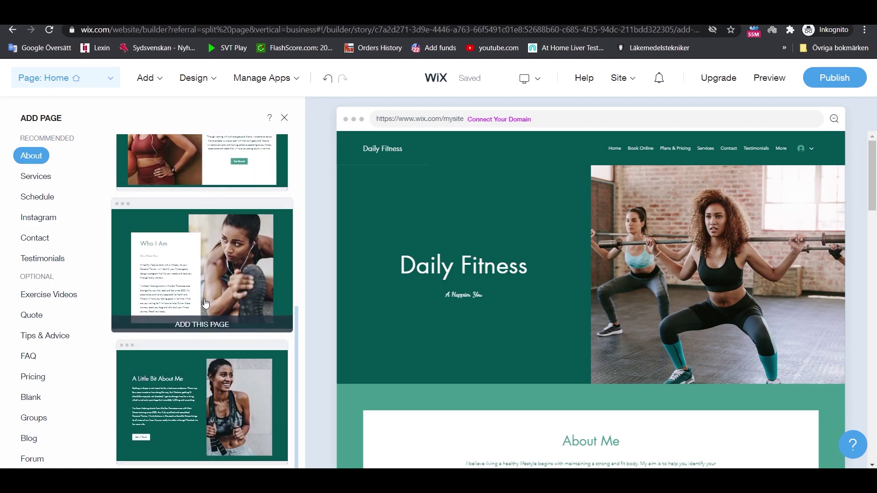
{"action": "scroll", "coordinate": [208, 304], "scroll_direction": "up", "scroll_amount": 10}
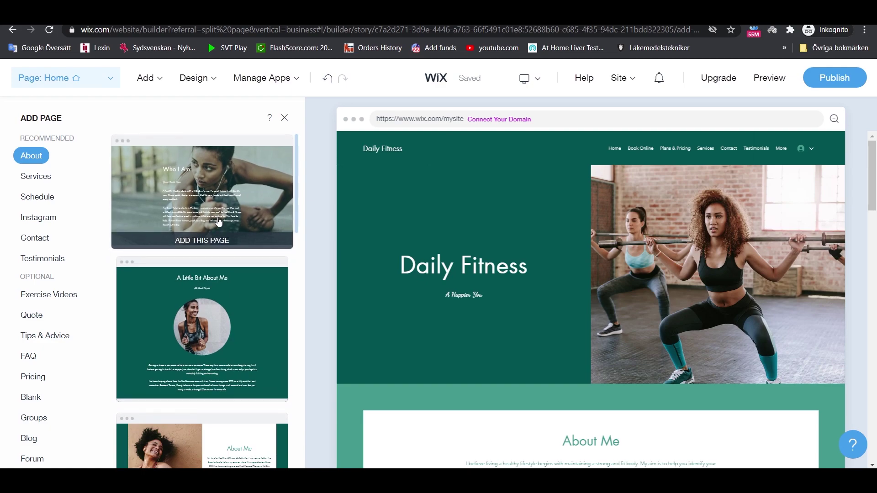
{"action": "scroll", "coordinate": [220, 310], "scroll_direction": "down", "scroll_amount": 2}
{"action": "scroll", "coordinate": [208, 324], "scroll_direction": "down", "scroll_amount": 2}
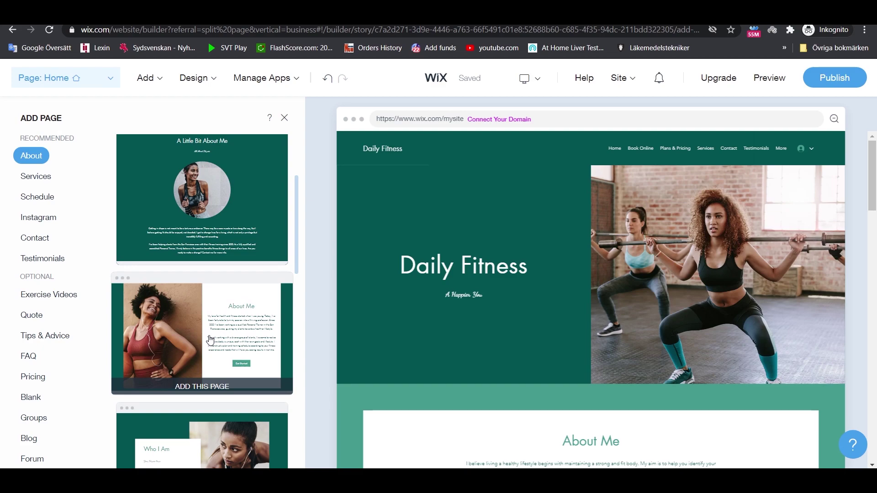
{"action": "left_click", "coordinate": [209, 339]}
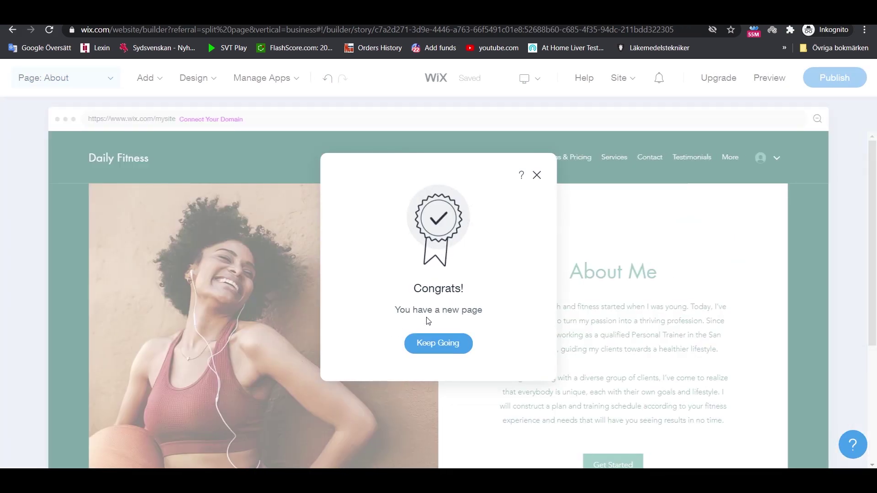
- Close the Congrats message and scroll through the new About page
{"action": "left_click", "coordinate": [536, 175]}
{"action": "scroll", "coordinate": [507, 308], "scroll_direction": "down", "scroll_amount": 1}
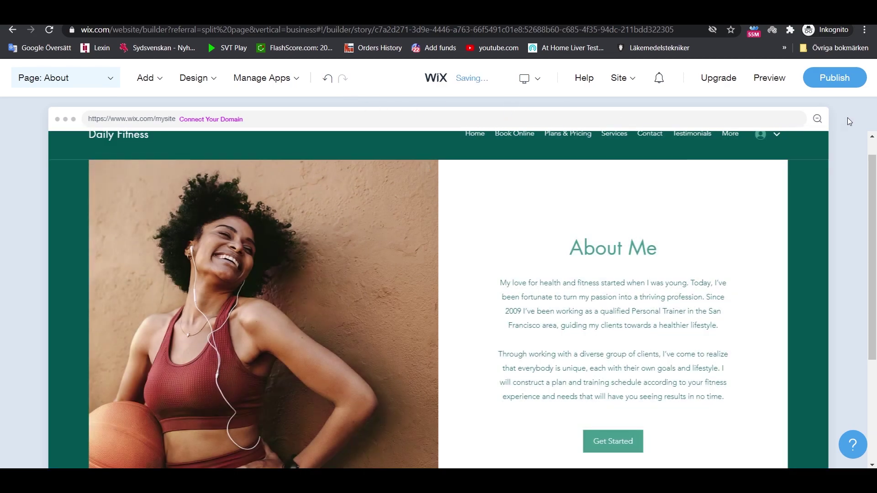
{"action": "scroll", "coordinate": [868, 146], "scroll_direction": "up", "scroll_amount": 1}
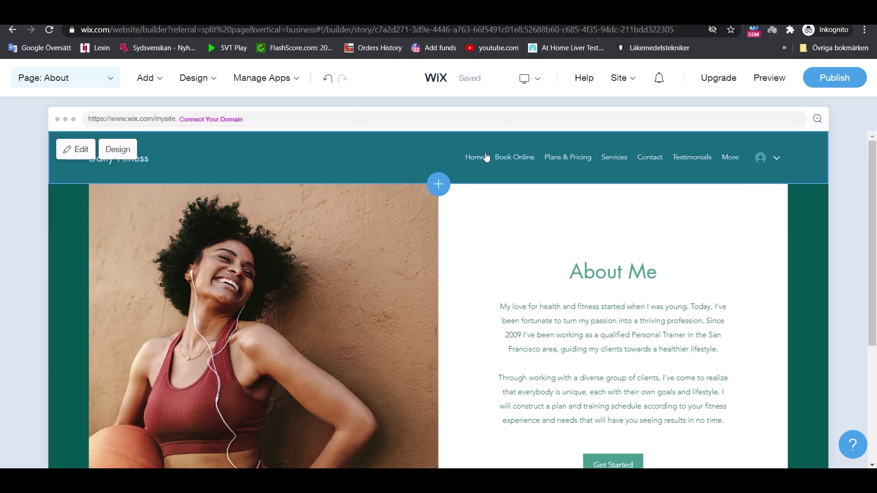
- Drag About and Services up under Home in the site menu, then close the panel
{"action": "left_click", "coordinate": [589, 163]}
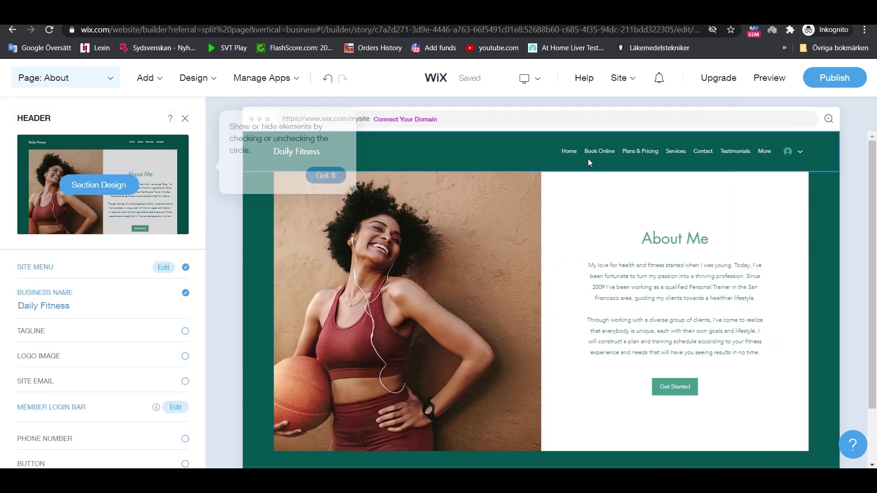
{"action": "left_click", "coordinate": [332, 175]}
{"action": "scroll", "coordinate": [151, 237], "scroll_direction": "down", "scroll_amount": 1}
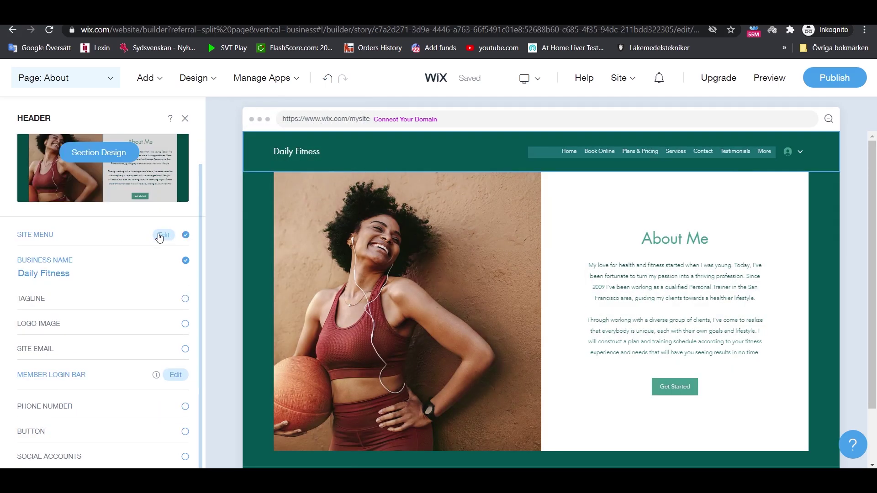
{"action": "left_click", "coordinate": [159, 238]}
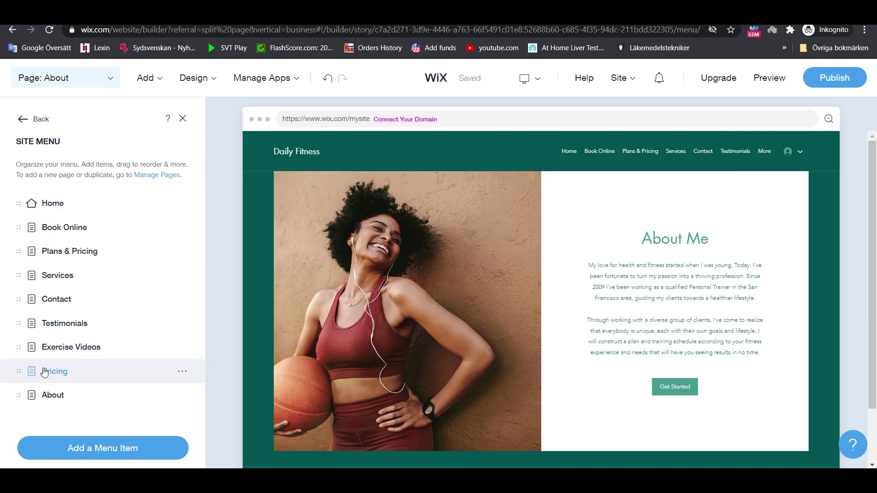
{"action": "left_click_drag", "start_coordinate": [16, 397], "coordinate": [12, 223]}
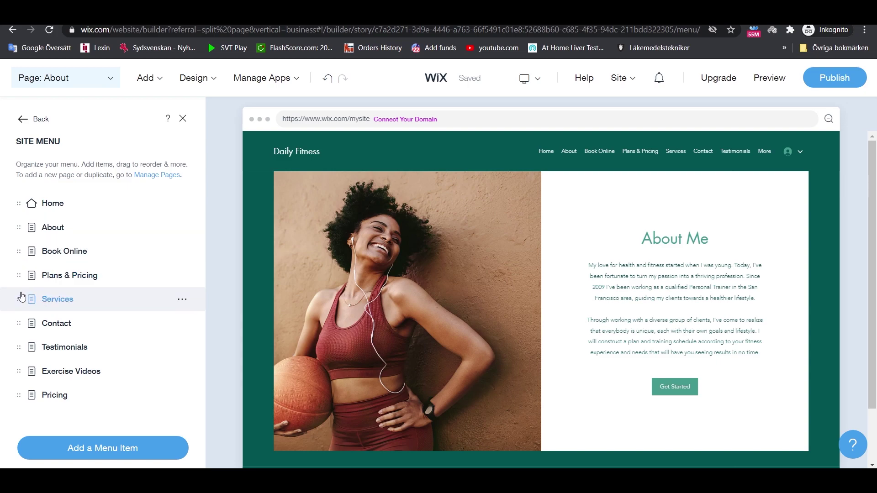
{"action": "left_click_drag", "start_coordinate": [21, 297], "coordinate": [18, 245]}
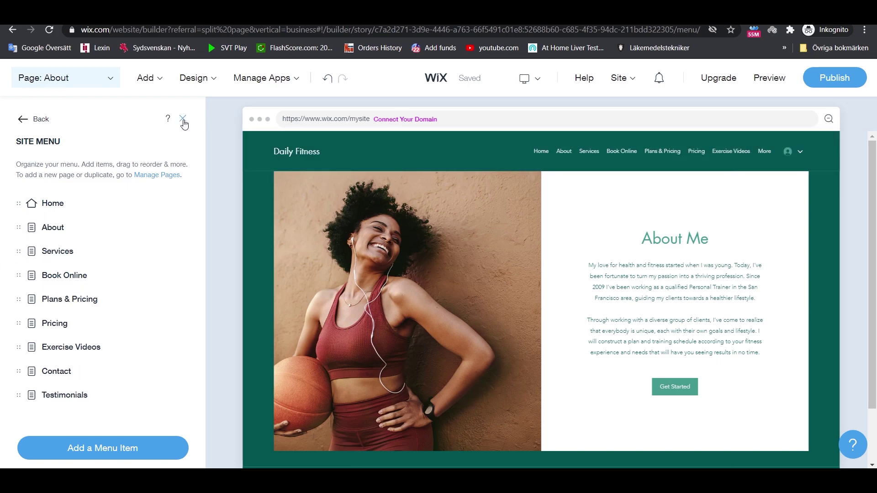
{"action": "left_click", "coordinate": [184, 120]}
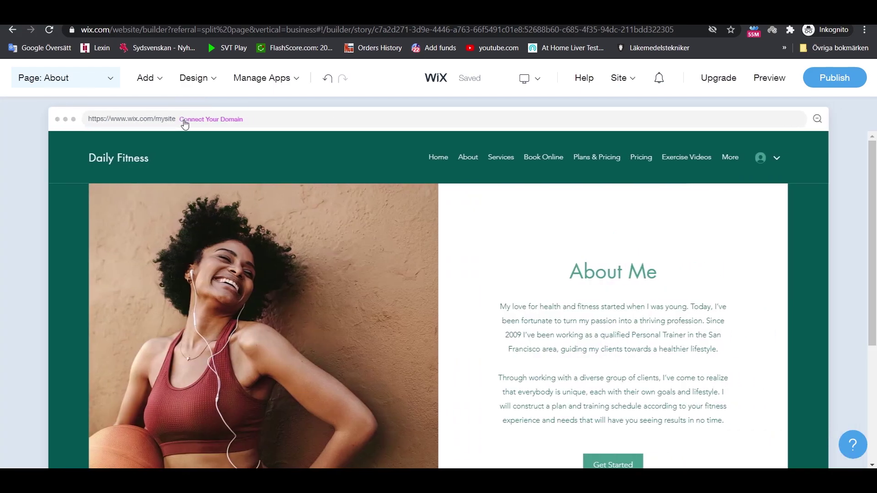
{"action": "mouse_move", "coordinate": [760, 98]}
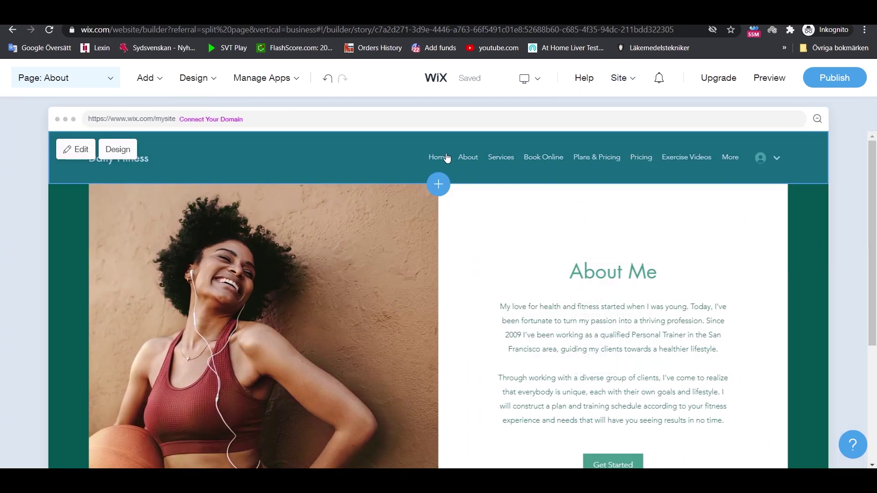
- Switch to the Home page, then reopen the page list showing all site pages
{"action": "left_click", "coordinate": [102, 80]}
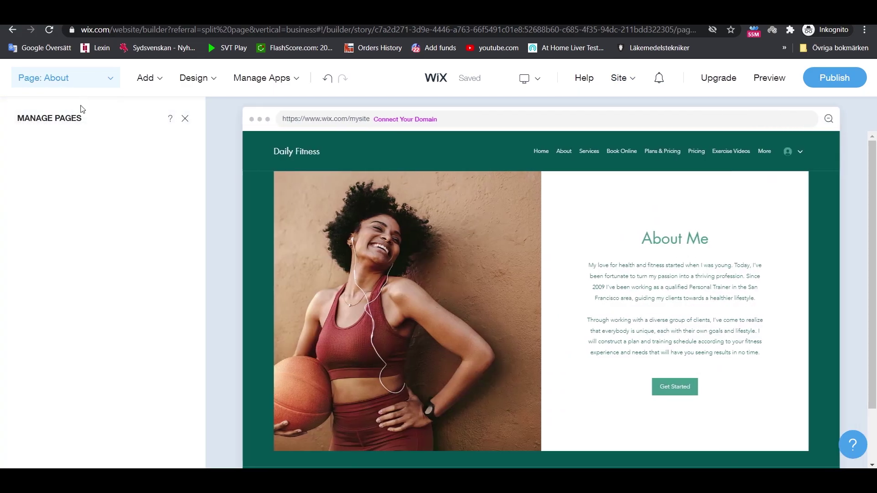
{"action": "left_click", "coordinate": [73, 206]}
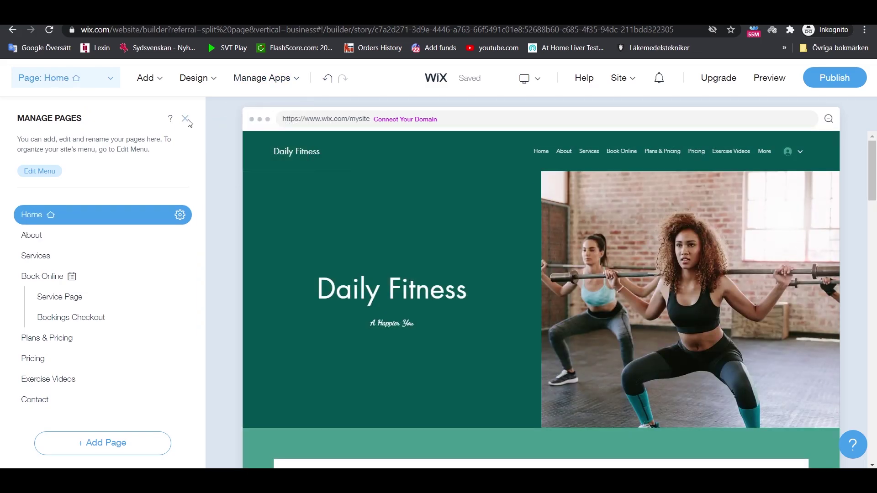
{"action": "left_click", "coordinate": [186, 119]}
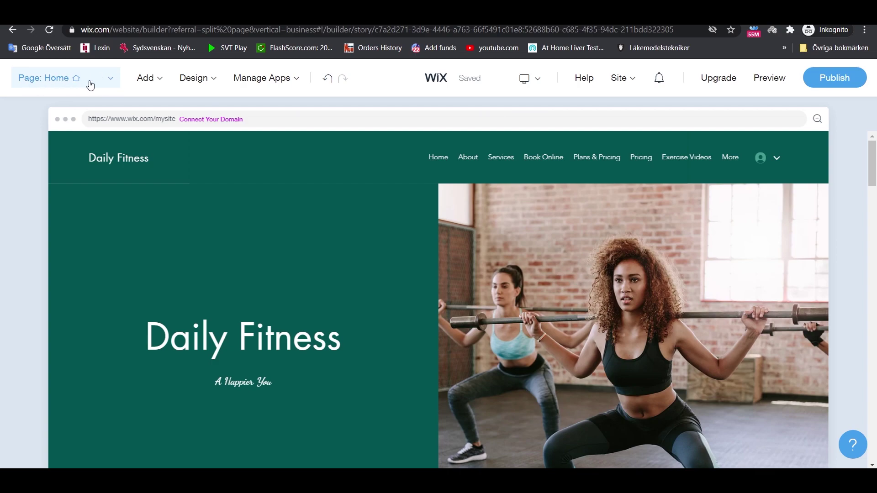
{"action": "left_click", "coordinate": [113, 79]}
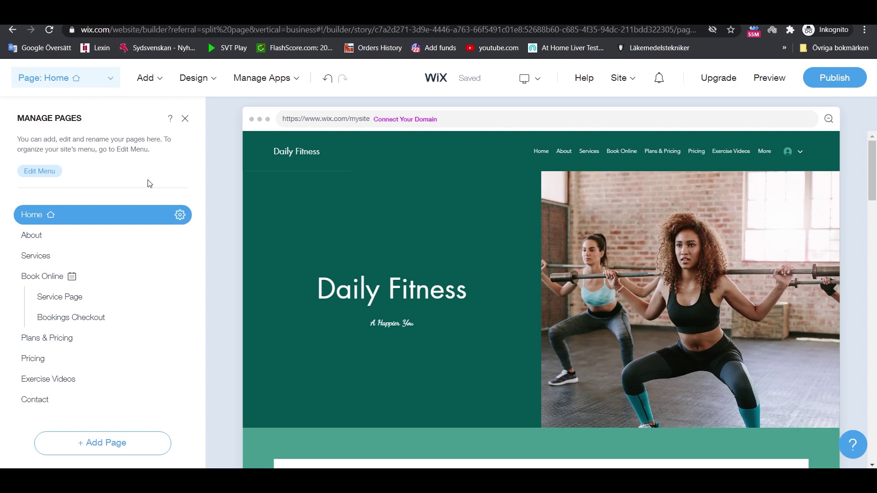
- Add a Blog page template whose feed shows sample fitness posts
{"action": "left_click", "coordinate": [132, 454]}
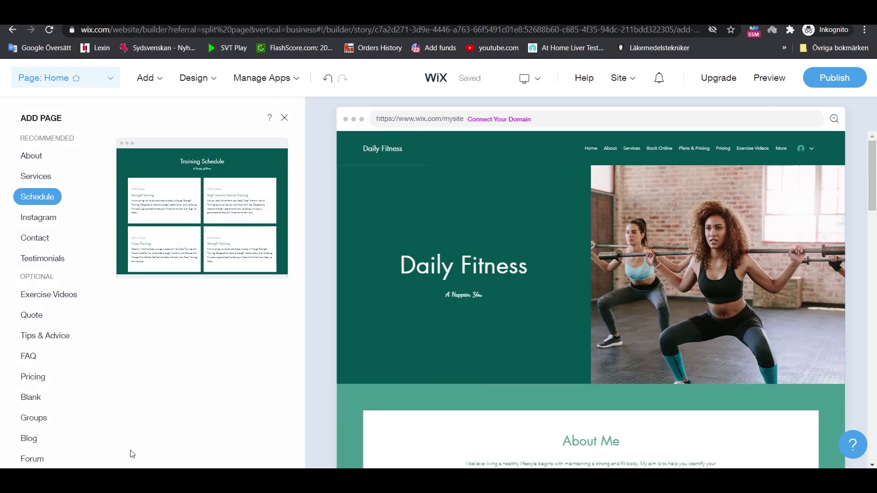
{"action": "scroll", "coordinate": [27, 361], "scroll_direction": "down", "scroll_amount": 4}
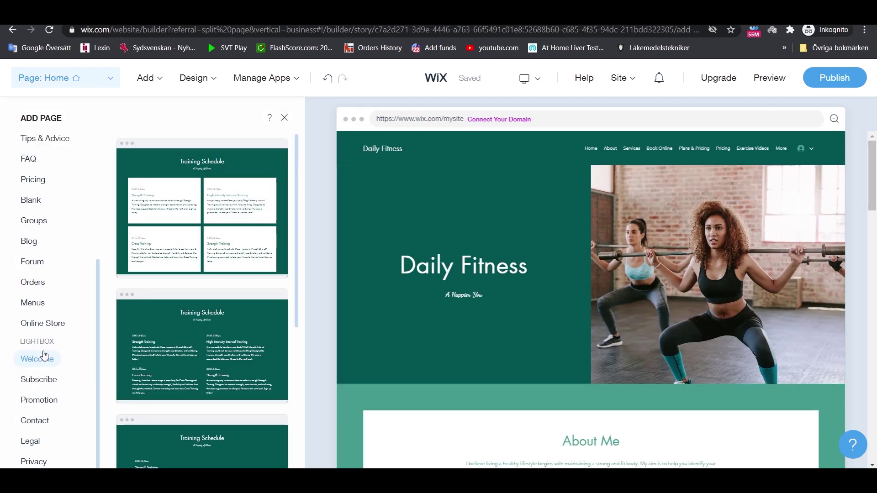
{"action": "left_click", "coordinate": [28, 240]}
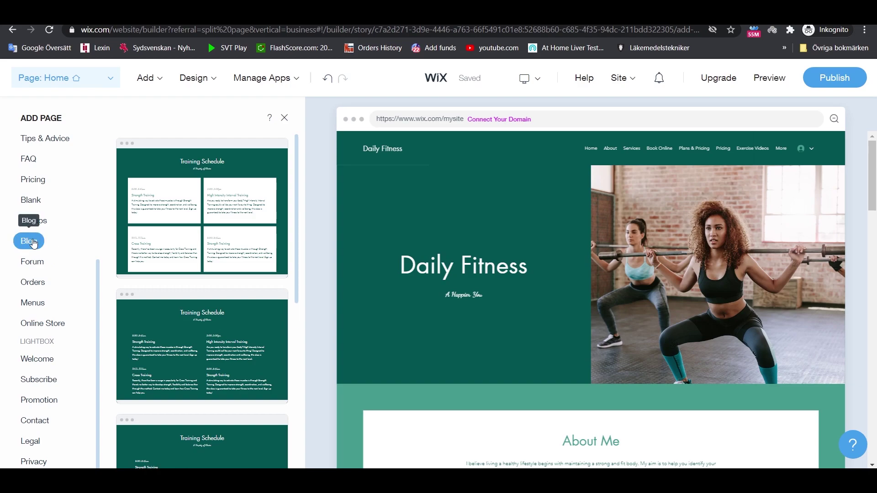
{"action": "scroll", "coordinate": [204, 250], "scroll_direction": "down", "scroll_amount": 5}
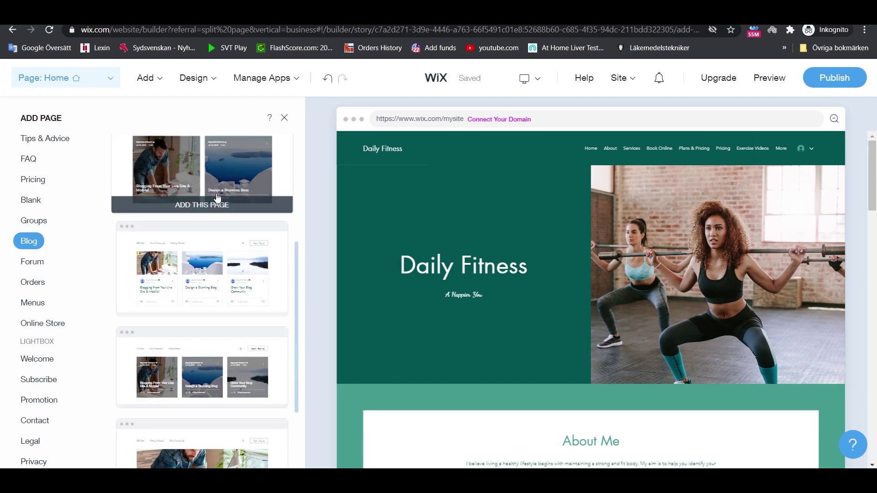
{"action": "scroll", "coordinate": [222, 364], "scroll_direction": "down", "scroll_amount": 4}
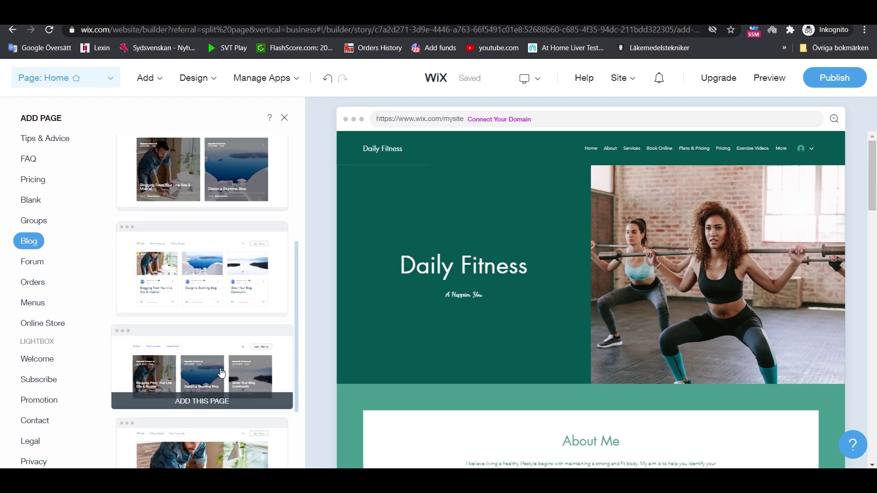
{"action": "scroll", "coordinate": [220, 320], "scroll_direction": "down", "scroll_amount": 6}
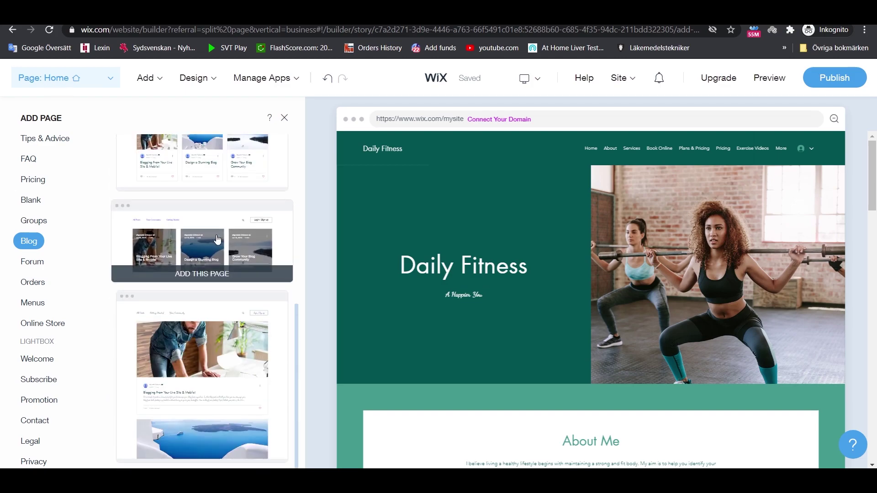
{"action": "scroll", "coordinate": [218, 274], "scroll_direction": "down", "scroll_amount": 5}
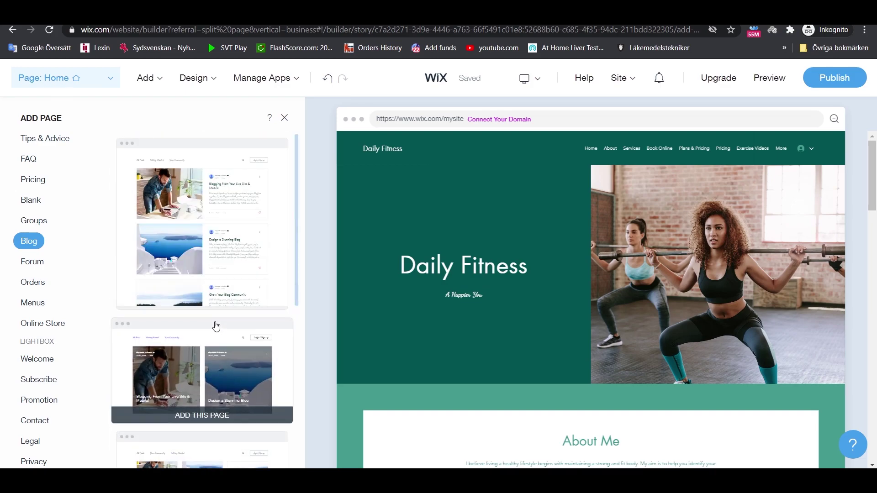
{"action": "left_click", "coordinate": [234, 240]}
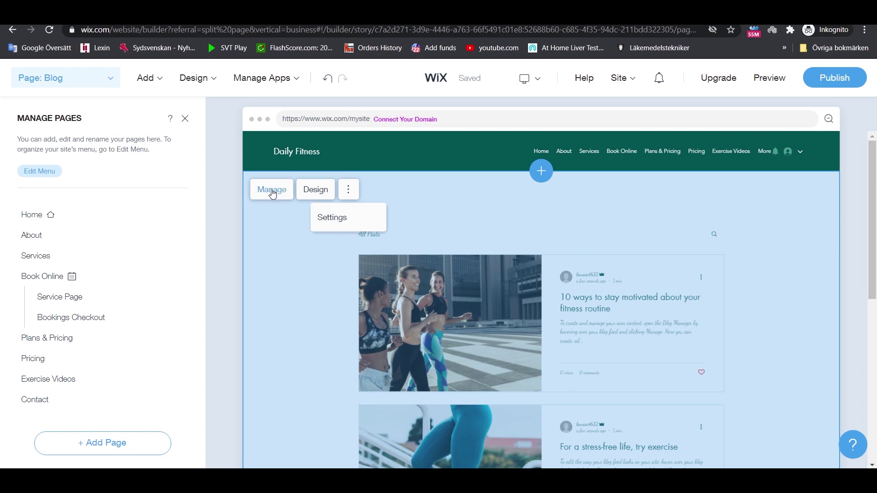
- Close the blog post manager with its four published posts and return to the Home page editor
{"action": "scroll", "coordinate": [447, 315], "scroll_direction": "down", "scroll_amount": 6}
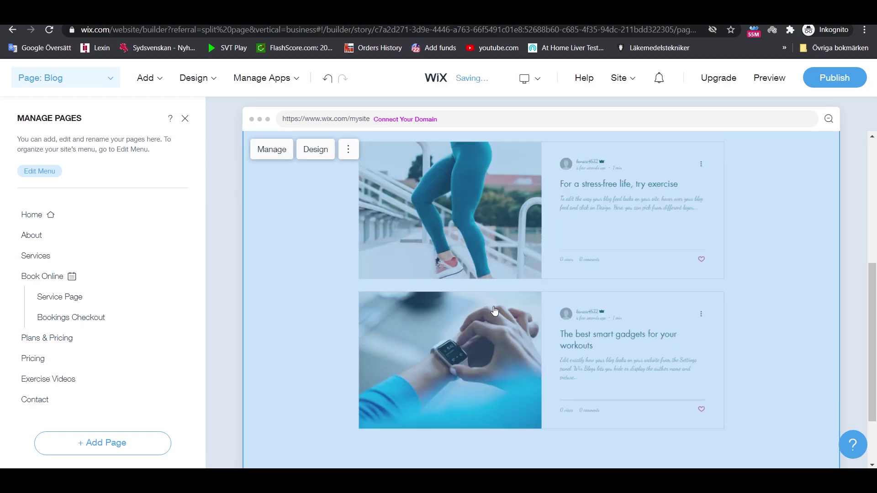
{"action": "scroll", "coordinate": [514, 320], "scroll_direction": "up", "scroll_amount": 6}
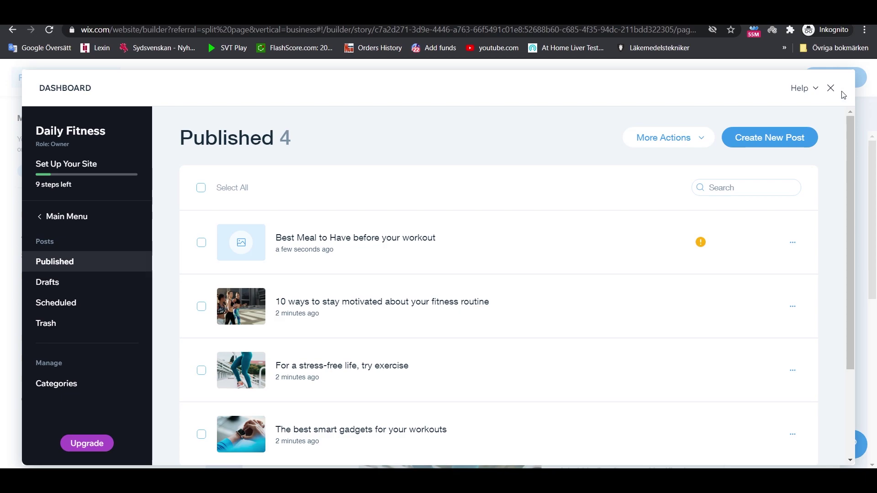
{"action": "left_click", "coordinate": [830, 89]}
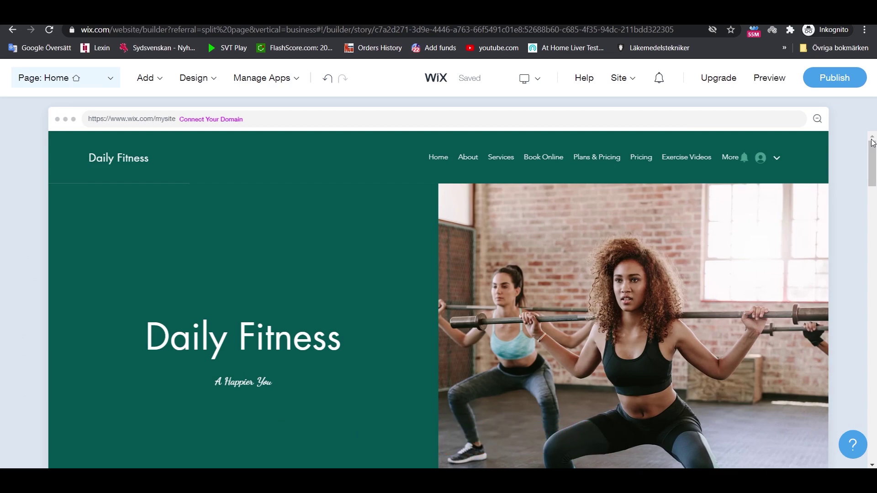
- Go from the editor to the Daily Fitness dashboard through the Site menu
{"action": "mouse_move", "coordinate": [631, 82]}
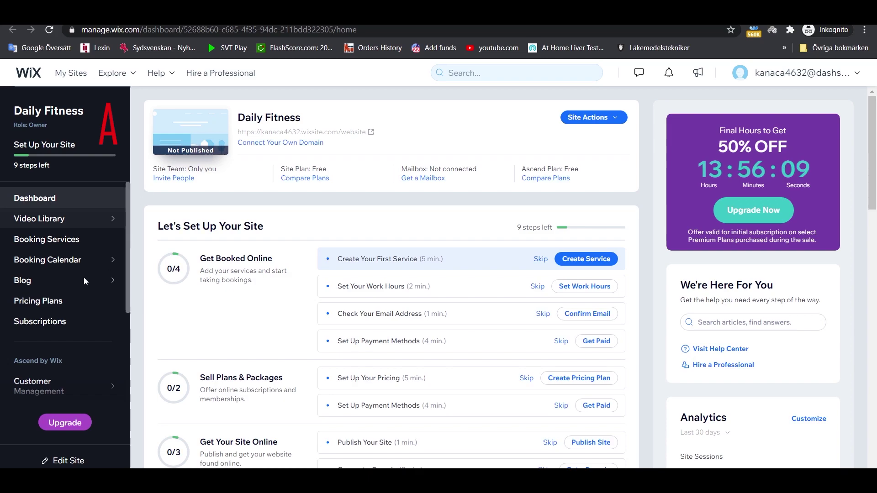
{"action": "scroll", "coordinate": [66, 255], "scroll_direction": "down", "scroll_amount": 3}
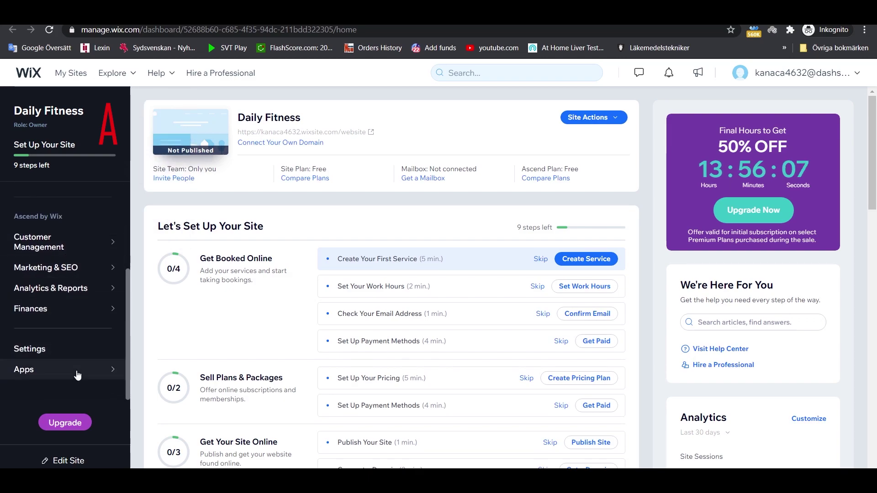
{"action": "scroll", "coordinate": [73, 348], "scroll_direction": "up", "scroll_amount": 3}
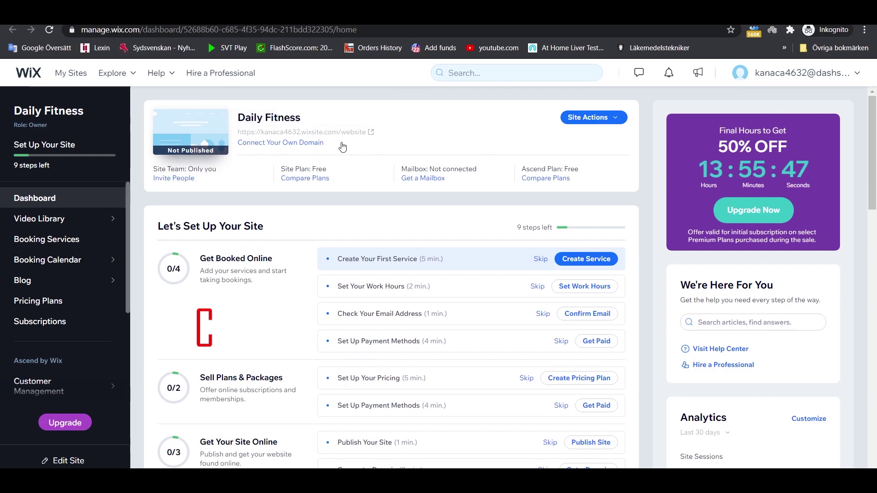
{"action": "scroll", "coordinate": [423, 277], "scroll_direction": "down", "scroll_amount": 1}
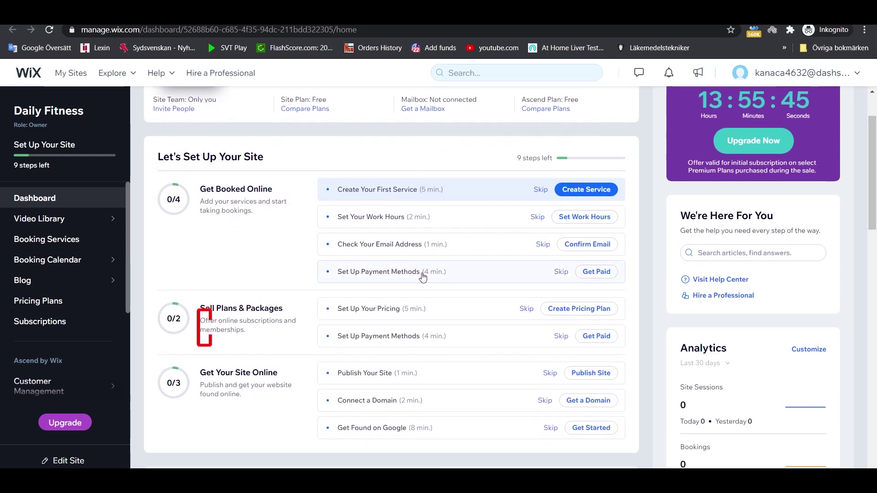
{"action": "scroll", "coordinate": [423, 276], "scroll_direction": "down", "scroll_amount": 3}
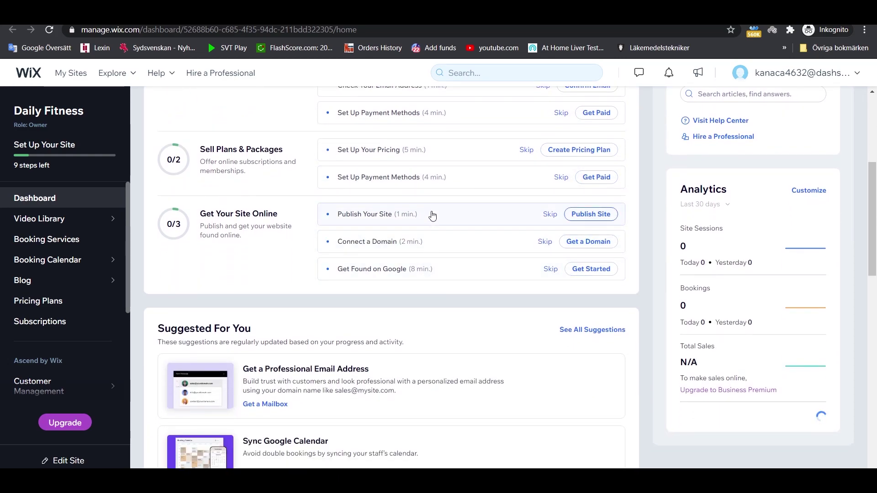
{"action": "scroll", "coordinate": [433, 215], "scroll_direction": "up", "scroll_amount": 2}
{"action": "scroll", "coordinate": [431, 216], "scroll_direction": "down", "scroll_amount": 7}
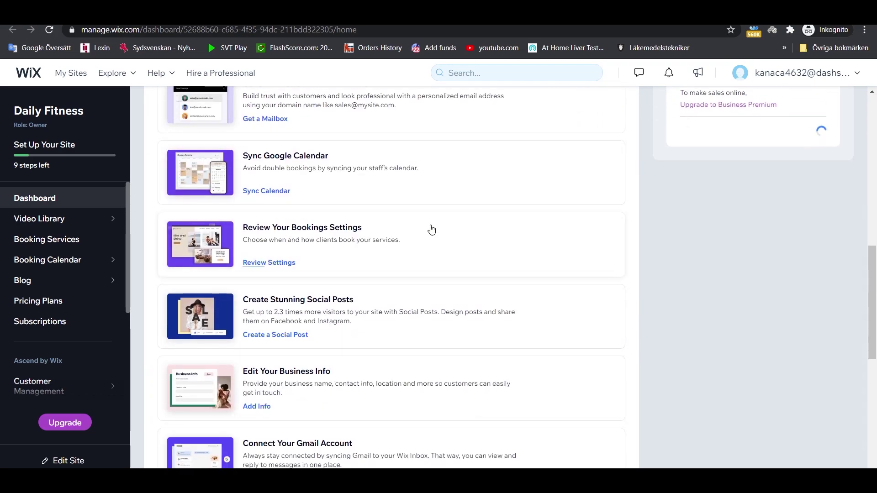
{"action": "scroll", "coordinate": [419, 355], "scroll_direction": "up", "scroll_amount": 2}
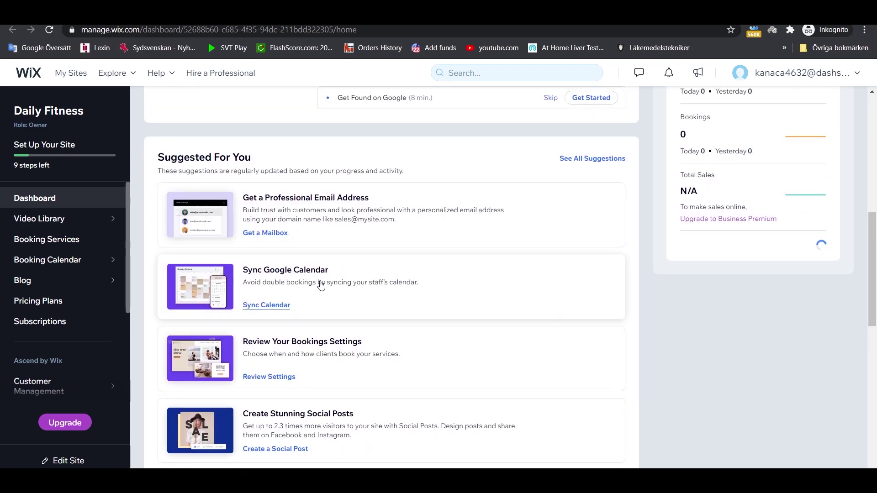
{"action": "scroll", "coordinate": [411, 276], "scroll_direction": "down", "scroll_amount": 3}
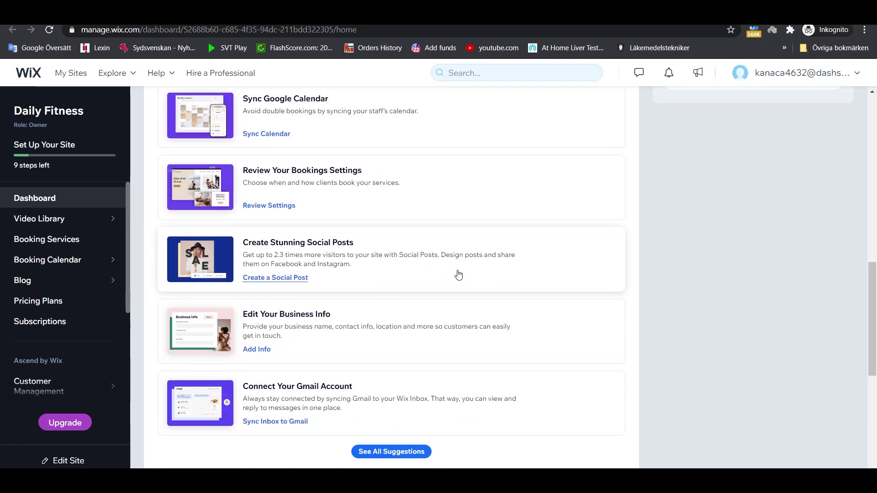
{"action": "scroll", "coordinate": [458, 274], "scroll_direction": "down", "scroll_amount": 5}
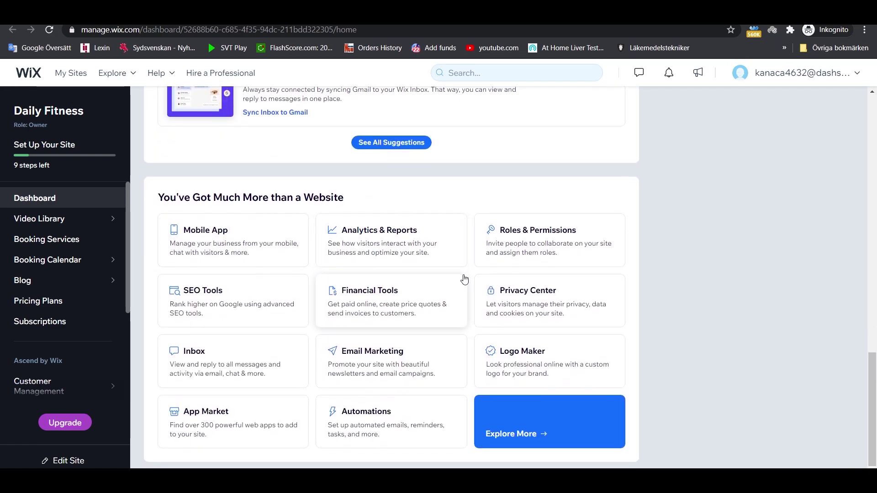
{"action": "scroll", "coordinate": [421, 284], "scroll_direction": "up", "scroll_amount": 20}
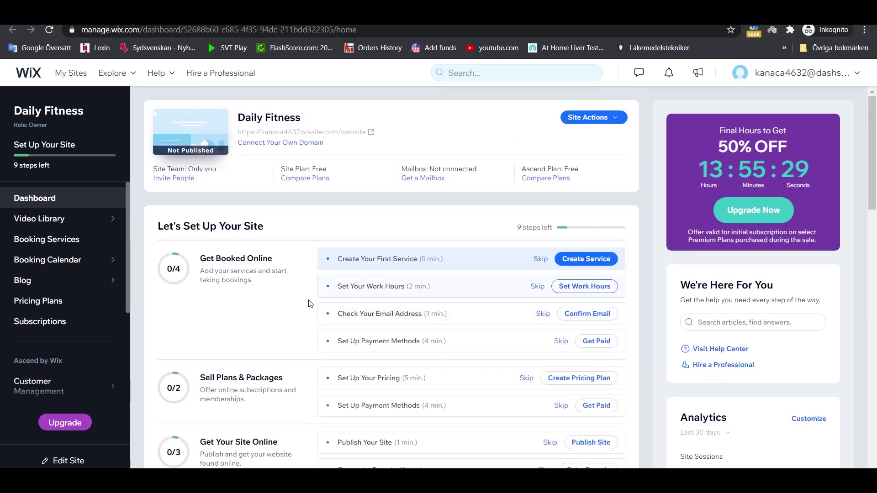
{"action": "scroll", "coordinate": [54, 337], "scroll_direction": "down", "scroll_amount": 3}
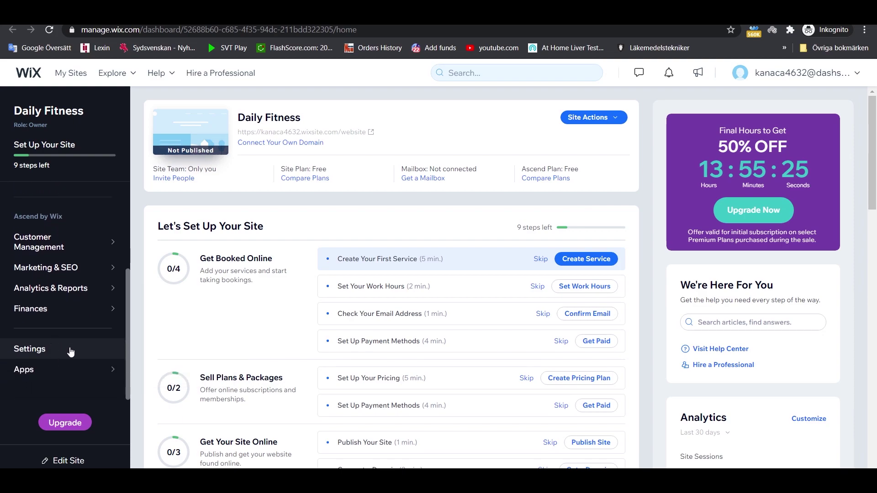
- Open the Daily Fitness Settings page, which shows the Free plan and no connected domain or mailbox
{"action": "left_click", "coordinate": [68, 351]}
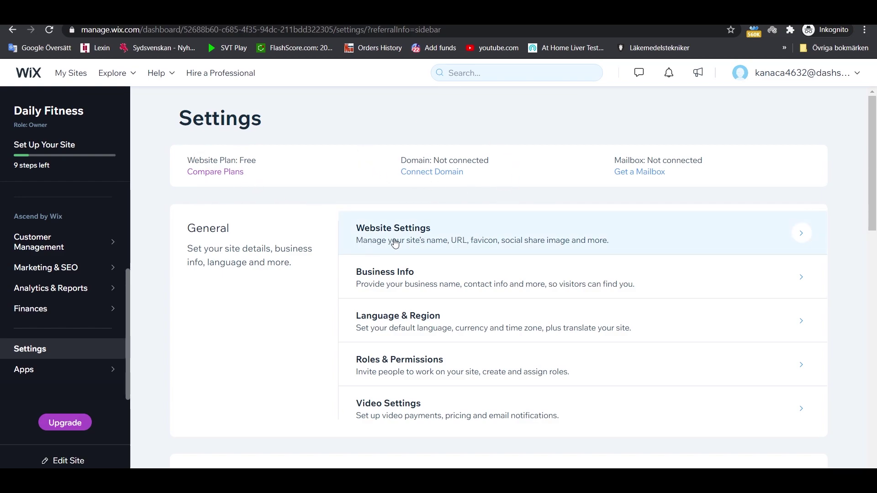
{"action": "scroll", "coordinate": [532, 334], "scroll_direction": "down", "scroll_amount": 2}
{"action": "scroll", "coordinate": [530, 334], "scroll_direction": "up", "scroll_amount": 3}
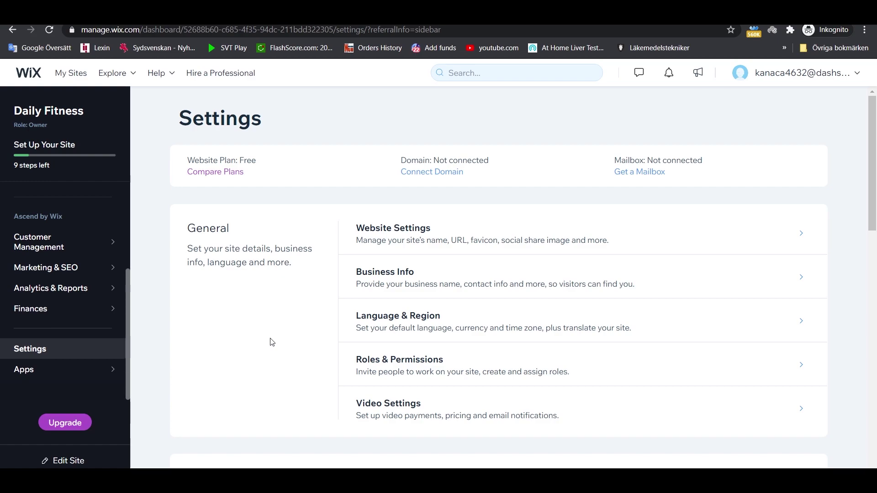
- Review the installed apps under Manage Apps, then search the dashboard for 'insta'
{"action": "mouse_move", "coordinate": [75, 370]}
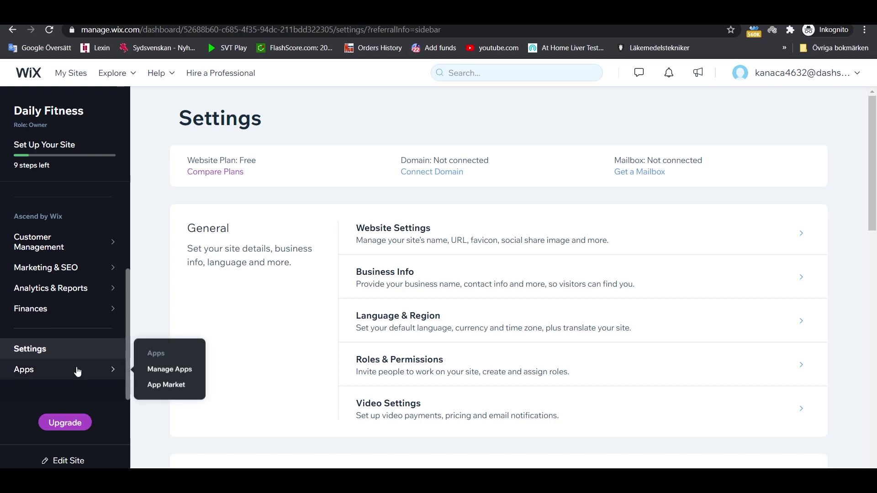
{"action": "left_click", "coordinate": [155, 371]}
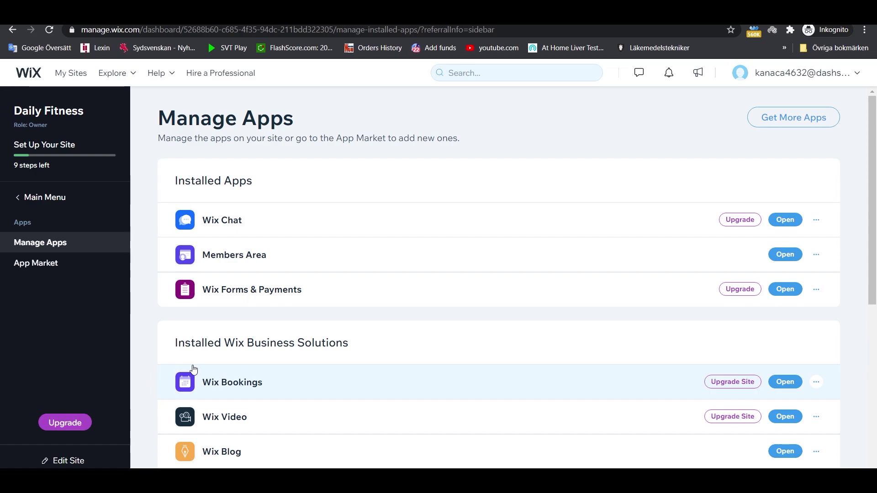
{"action": "scroll", "coordinate": [193, 369], "scroll_direction": "down", "scroll_amount": 6}
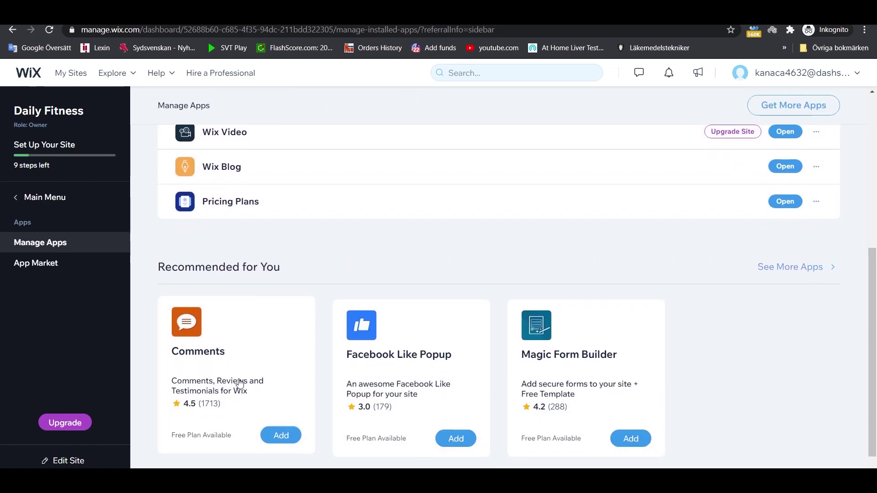
{"action": "scroll", "coordinate": [245, 384], "scroll_direction": "up", "scroll_amount": 7}
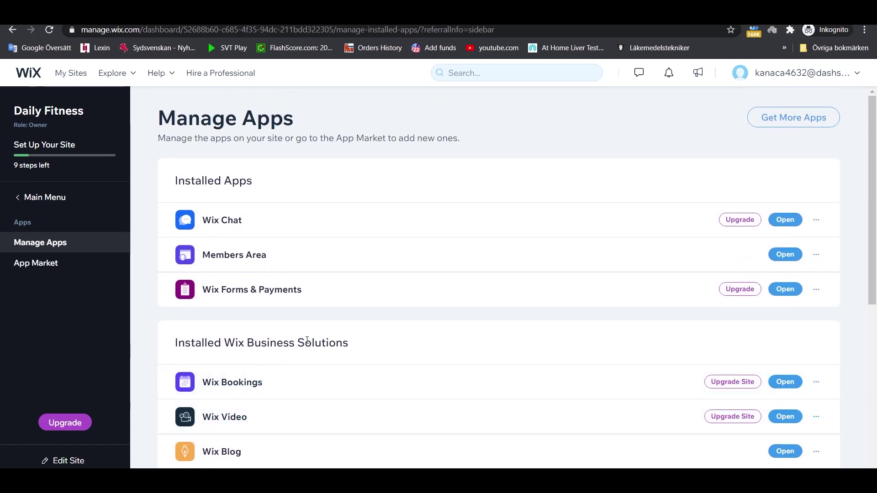
{"action": "left_click", "coordinate": [487, 68]}
{"action": "type", "text": "insta"}
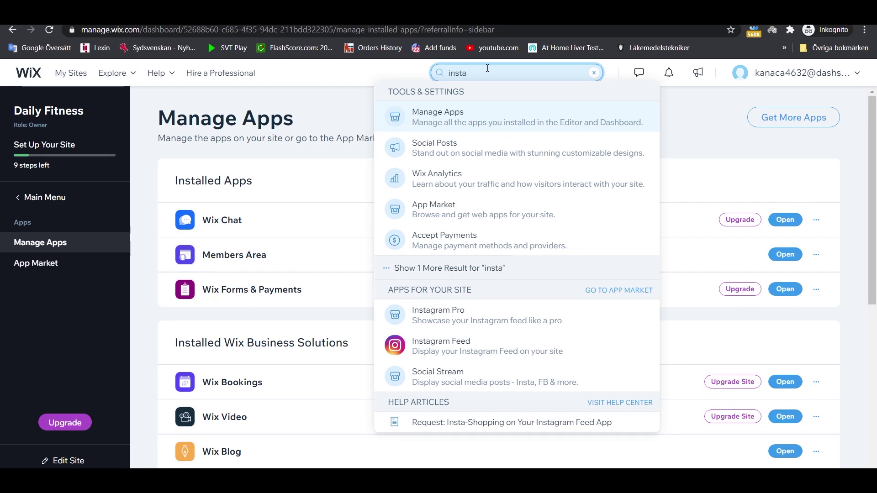
- Pick Instagram Feed from the search results and show the All Apps panel
{"action": "left_click", "coordinate": [455, 353]}
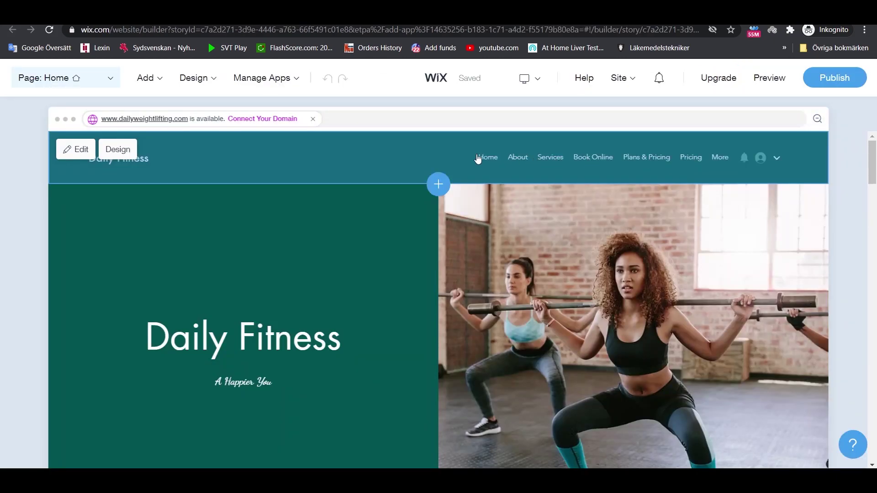
{"action": "mouse_move", "coordinate": [277, 82]}
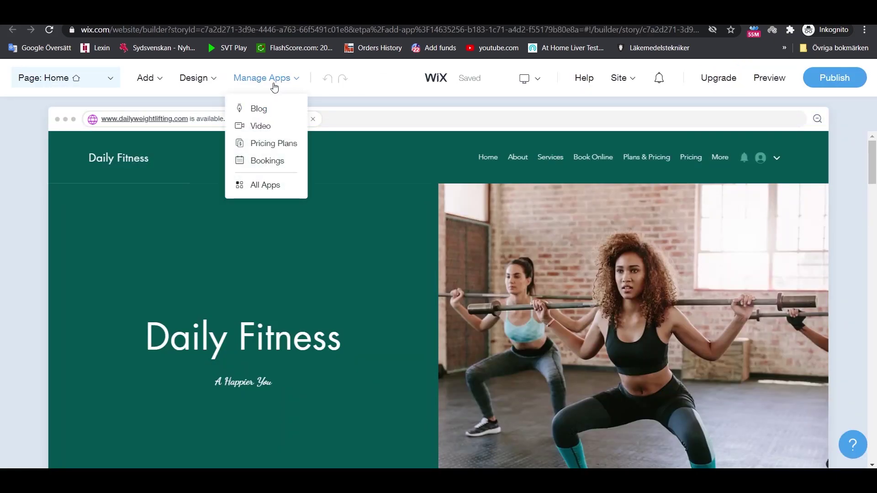
{"action": "left_click", "coordinate": [271, 192]}
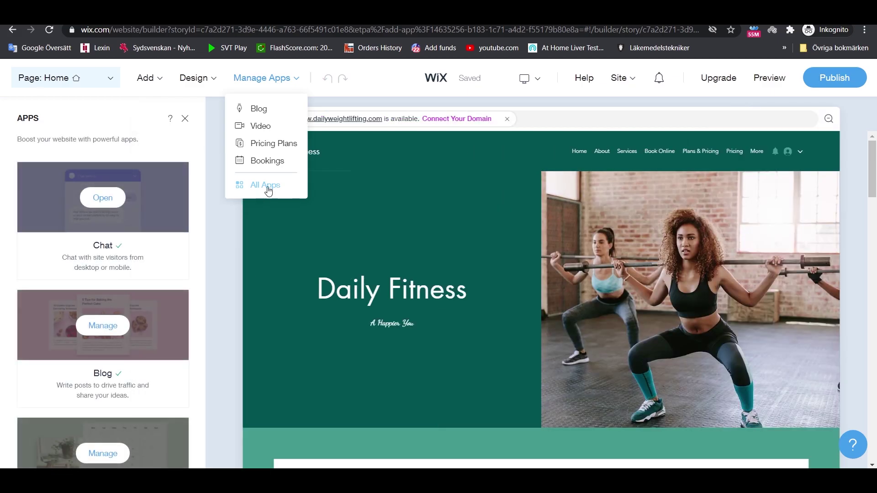
- Open the Chat widget's settings, titled 'Let's Chat!' with the message 'Ask us any question.'
{"action": "scroll", "coordinate": [117, 203], "scroll_direction": "down", "scroll_amount": 20}
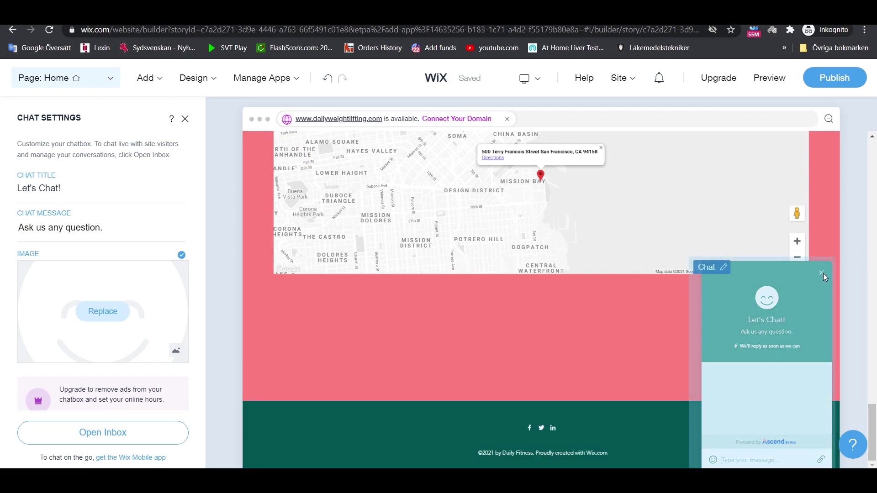
{"action": "left_click", "coordinate": [714, 274]}
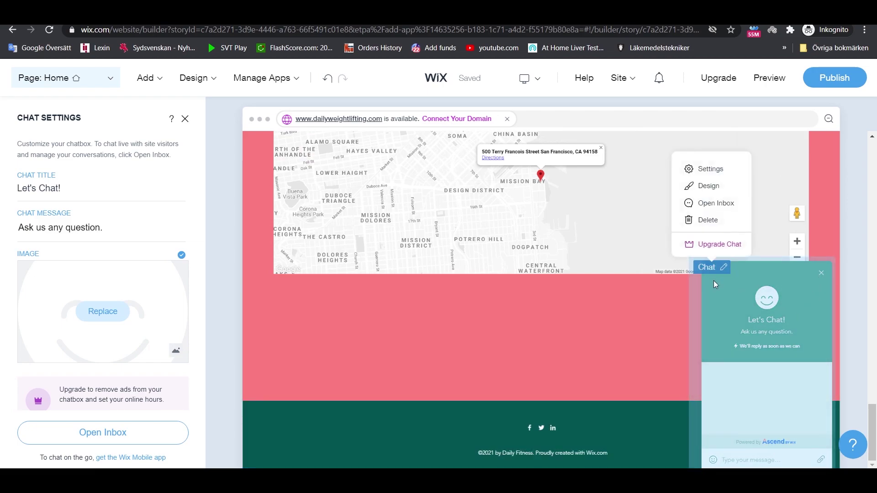
{"action": "left_click", "coordinate": [441, 342]}
{"action": "scroll", "coordinate": [441, 342], "scroll_direction": "up", "scroll_amount": 4}
{"action": "scroll", "coordinate": [108, 315], "scroll_direction": "down", "scroll_amount": 1}
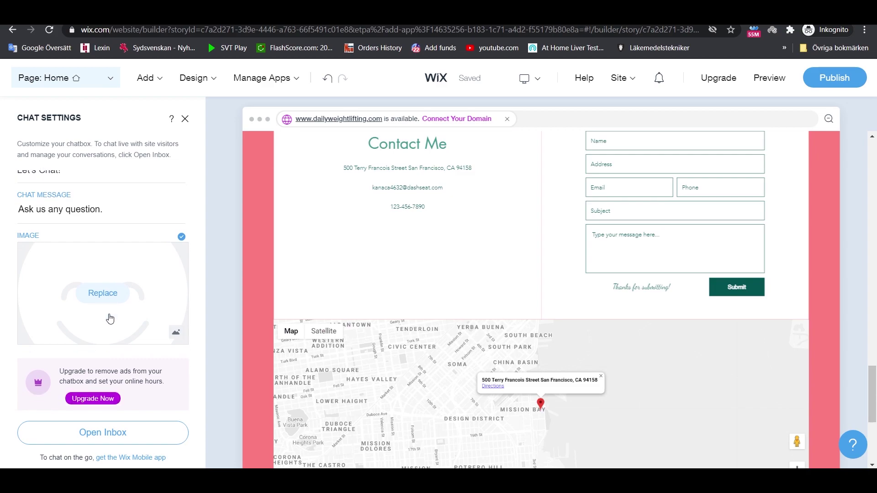
{"action": "scroll", "coordinate": [91, 355], "scroll_direction": "up", "scroll_amount": 1}
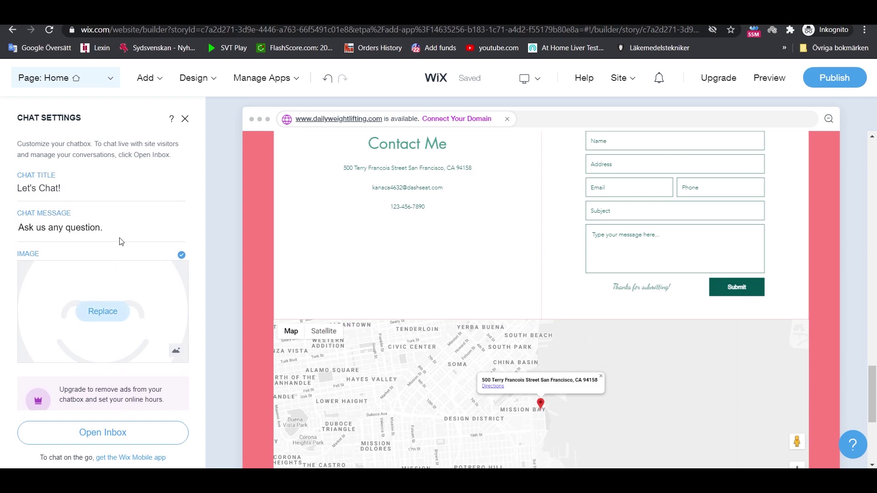
{"action": "left_click", "coordinate": [185, 120]}
{"action": "scroll", "coordinate": [393, 235], "scroll_direction": "up", "scroll_amount": 15}
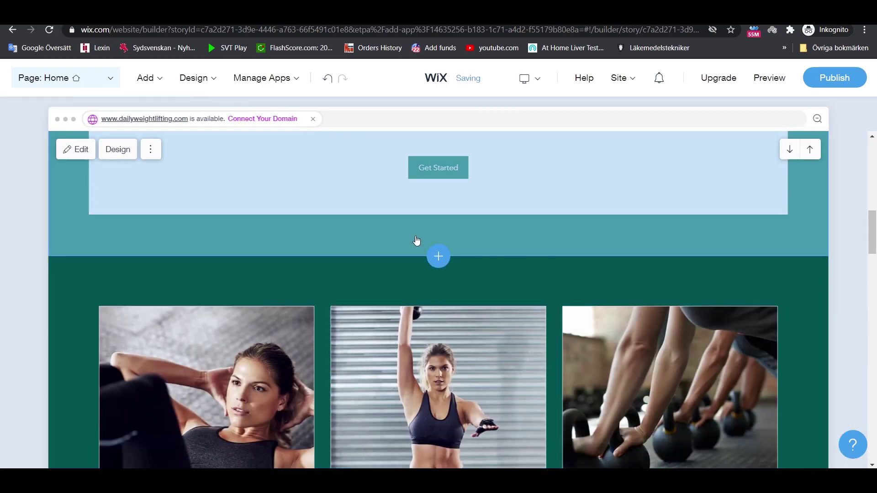
{"action": "scroll", "coordinate": [477, 235], "scroll_direction": "up", "scroll_amount": 5}
{"action": "scroll", "coordinate": [861, 215], "scroll_direction": "down", "scroll_amount": 5}
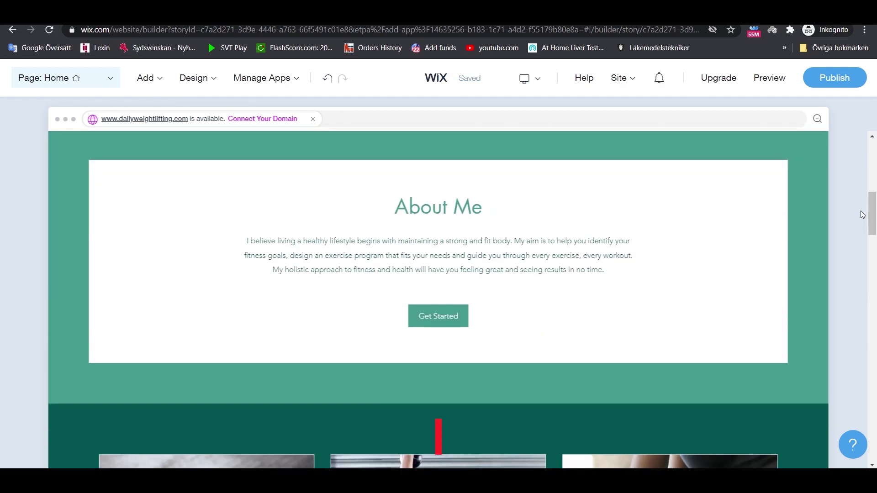
{"action": "scroll", "coordinate": [863, 216], "scroll_direction": "down", "scroll_amount": 1}
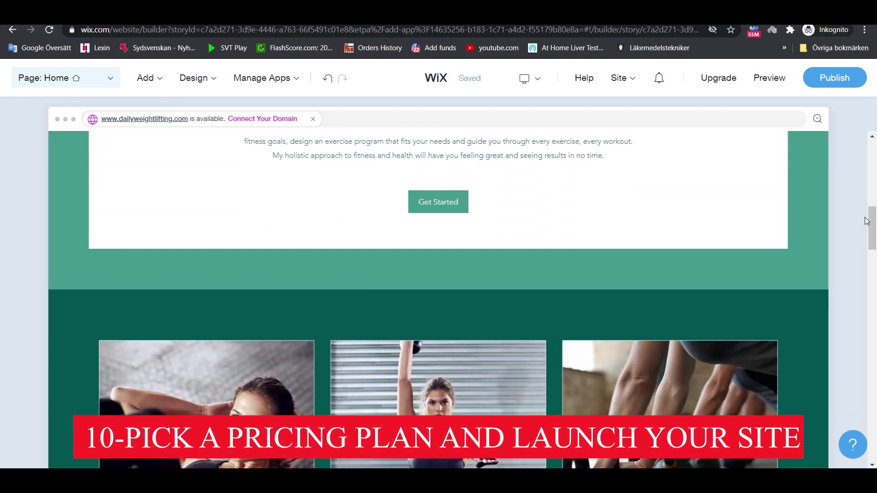
{"action": "scroll", "coordinate": [866, 221], "scroll_direction": "down", "scroll_amount": 1}
{"action": "scroll", "coordinate": [867, 221], "scroll_direction": "down", "scroll_amount": 1}
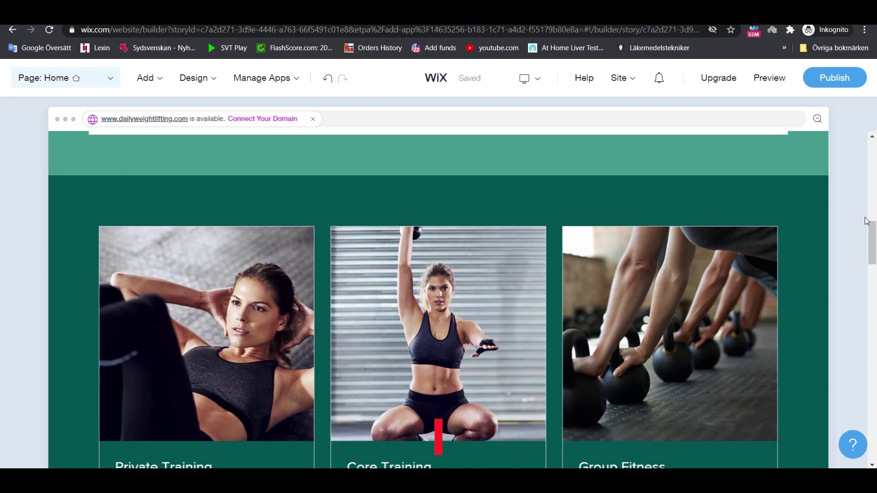
{"action": "scroll", "coordinate": [867, 221], "scroll_direction": "down", "scroll_amount": 1}
{"action": "scroll", "coordinate": [867, 221], "scroll_direction": "down", "scroll_amount": 1}
{"action": "scroll", "coordinate": [867, 221], "scroll_direction": "down", "scroll_amount": 2}
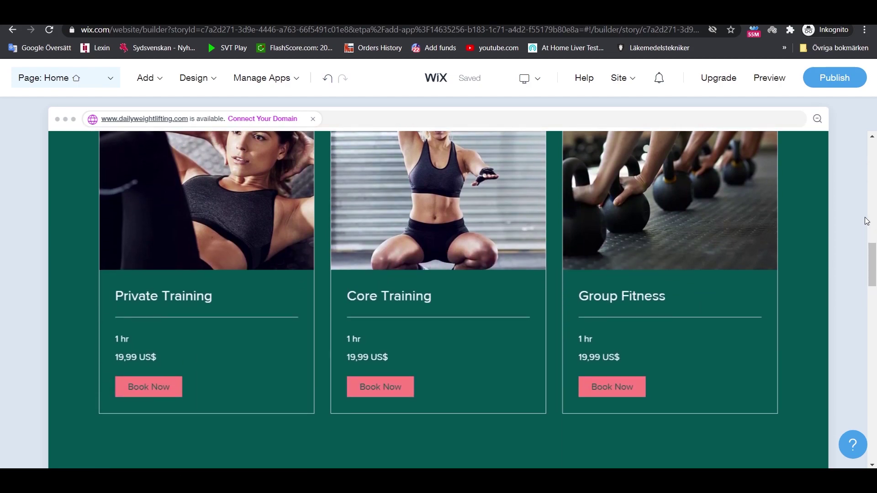
{"action": "scroll", "coordinate": [867, 221], "scroll_direction": "down", "scroll_amount": 3}
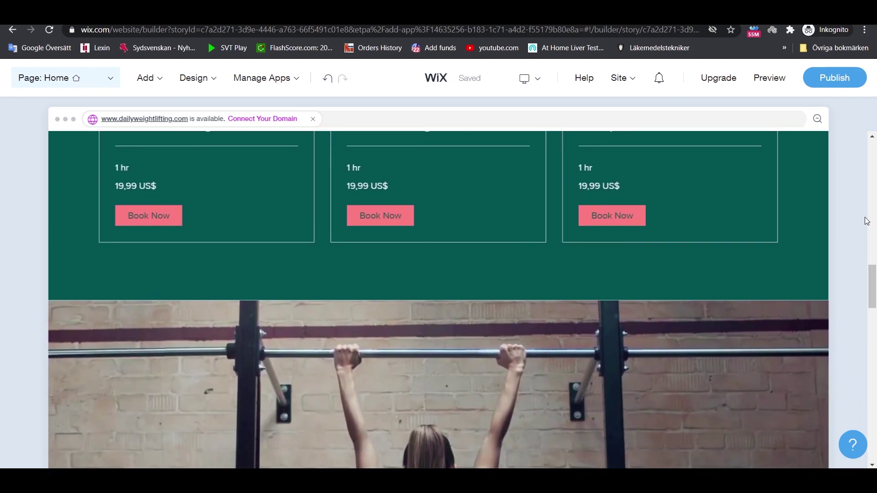
{"action": "scroll", "coordinate": [867, 221], "scroll_direction": "down", "scroll_amount": 5}
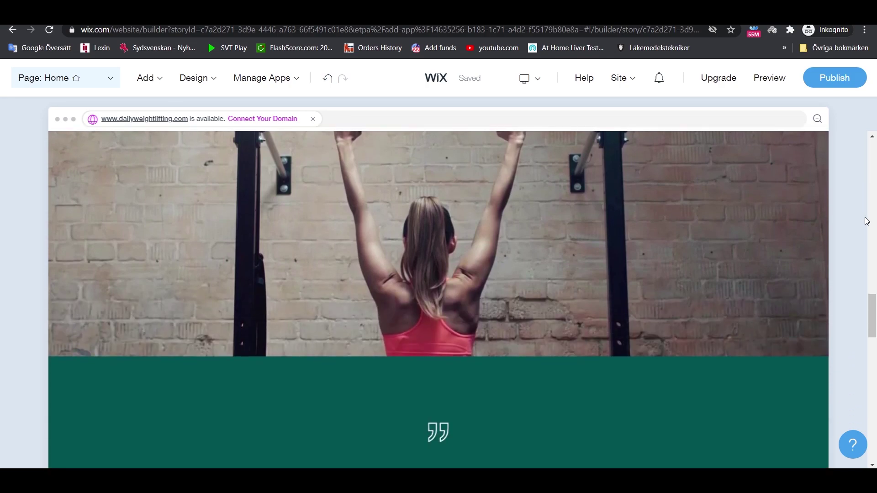
{"action": "scroll", "coordinate": [867, 222], "scroll_direction": "up", "scroll_amount": 15}
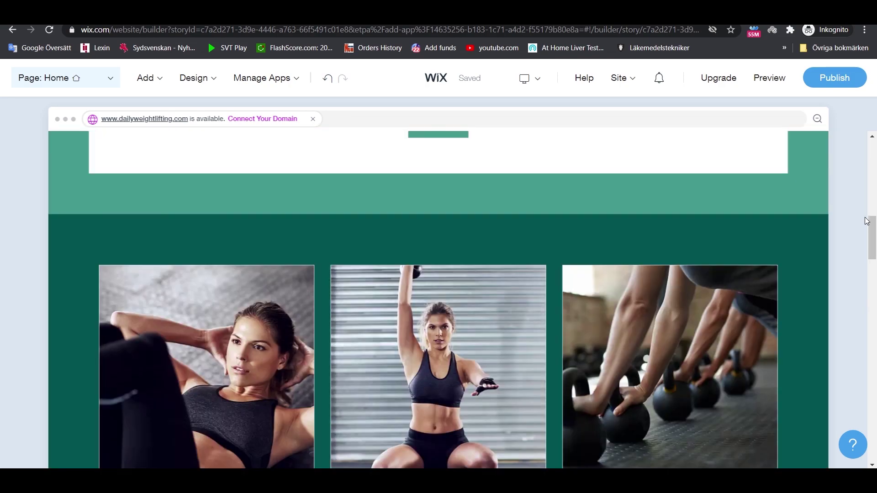
{"action": "scroll", "coordinate": [866, 221], "scroll_direction": "up", "scroll_amount": 3}
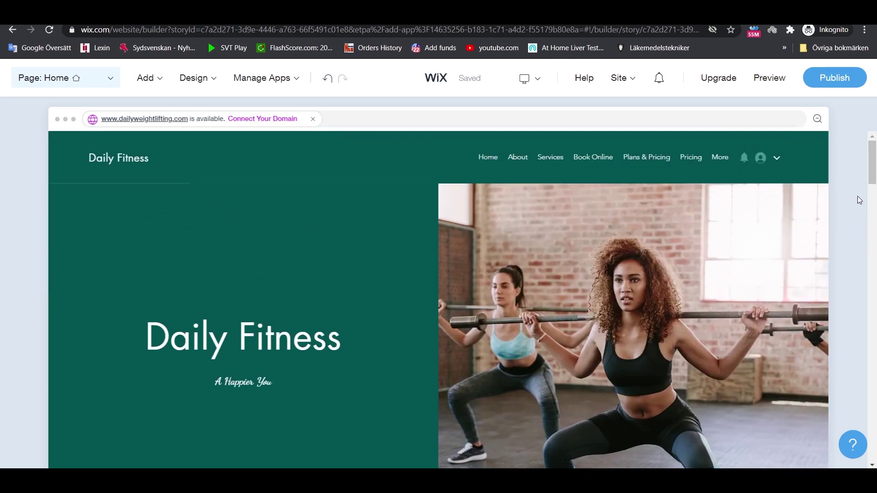
- Publish the site as 'Daily Fitness' on the free wixsite.com domain
{"action": "left_click", "coordinate": [831, 82]}
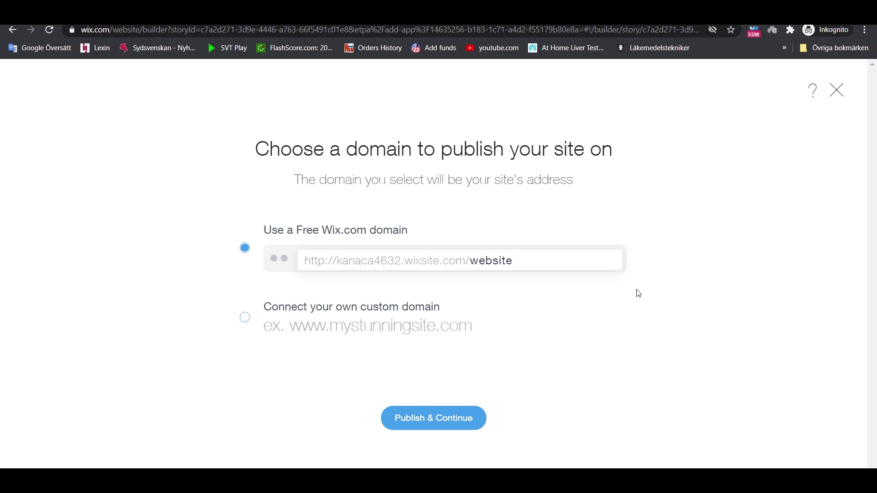
{"action": "key", "text": "BackSpace"}
{"action": "key", "text": "BackSpace"}
{"action": "key", "text": "BackSpace"}
{"action": "key", "text": "BackSpace"}
{"action": "key", "text": "BackSpace"}
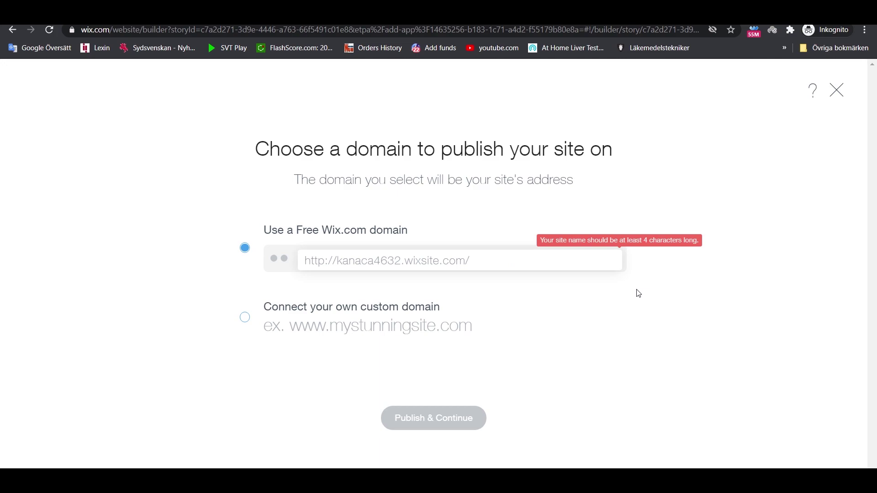
{"action": "type", "text": "Dai"}
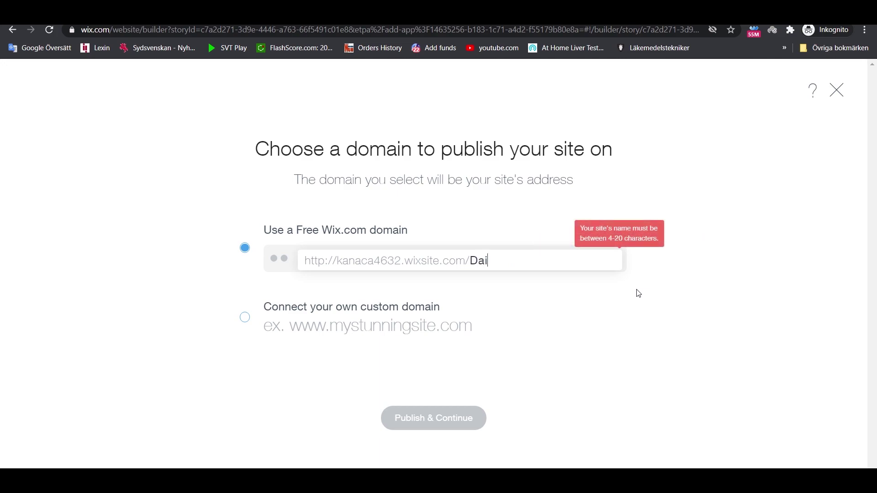
{"action": "type", "text": "ly Fit"}
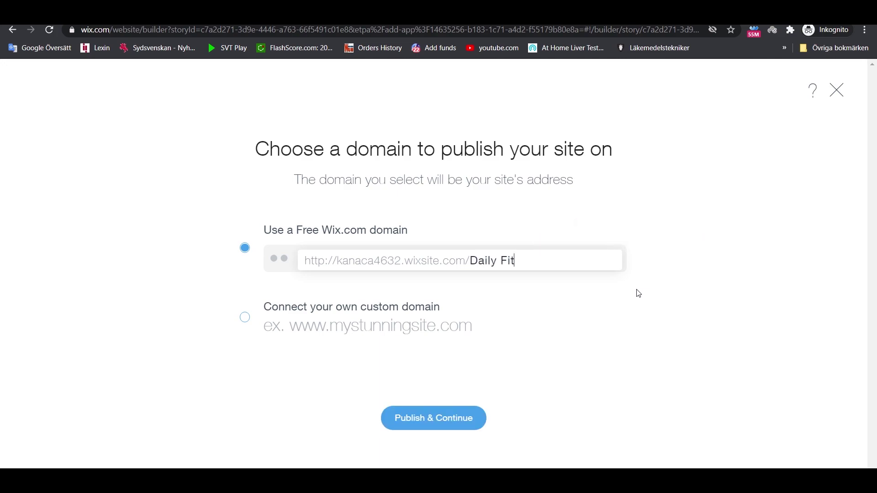
{"action": "type", "text": "ness"}
{"action": "left_click", "coordinate": [245, 319]}
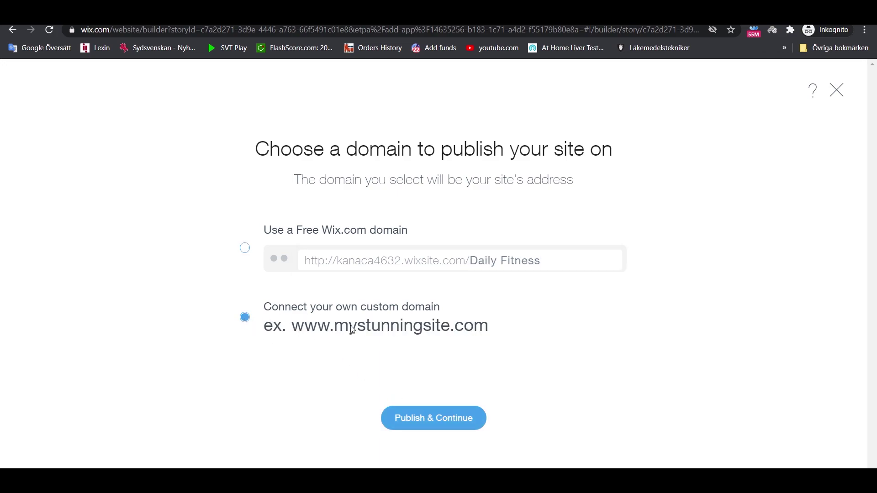
{"action": "left_click", "coordinate": [246, 249]}
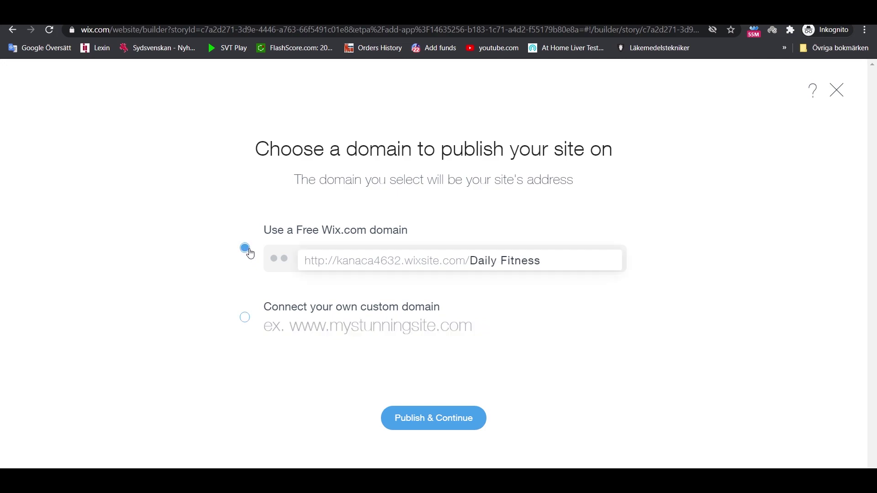
{"action": "left_click", "coordinate": [441, 418]}
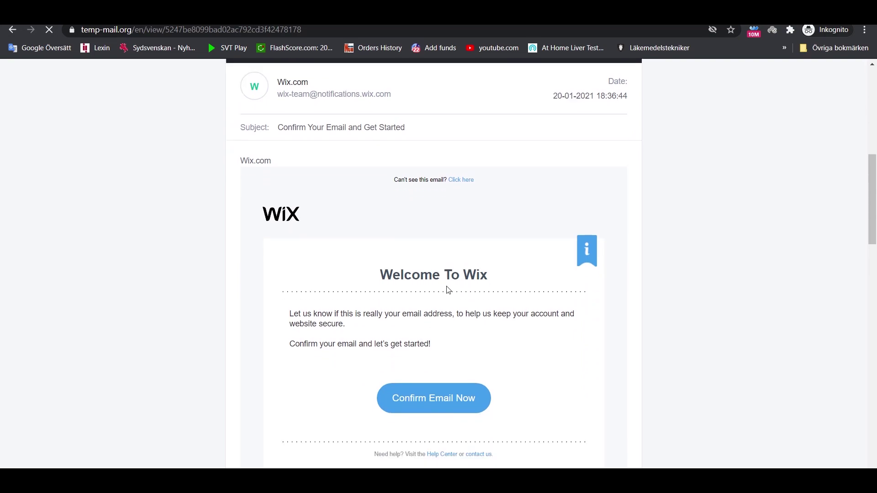
- Look over the Wix 'Confirm Your Email' welcome message in the temporary mailbox
{"action": "scroll", "coordinate": [322, 232], "scroll_direction": "down", "scroll_amount": 1}
{"action": "scroll", "coordinate": [493, 224], "scroll_direction": "up", "scroll_amount": 1}
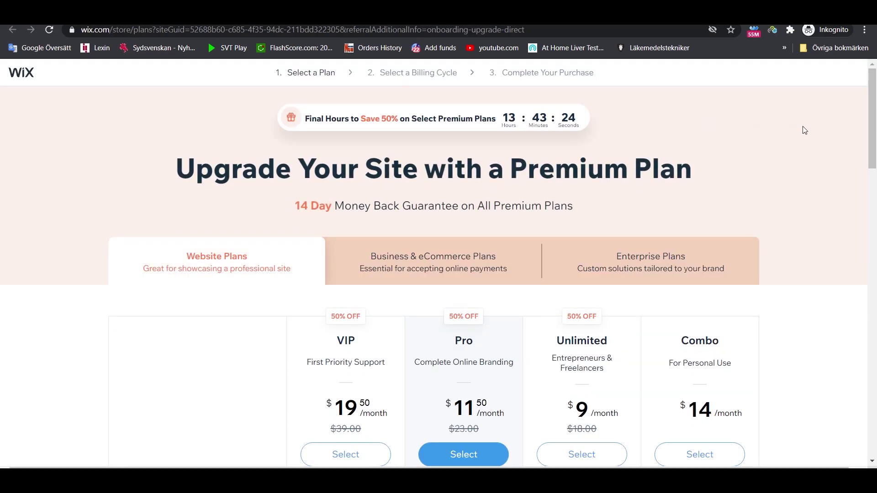
{"action": "scroll", "coordinate": [810, 130], "scroll_direction": "down", "scroll_amount": 1}
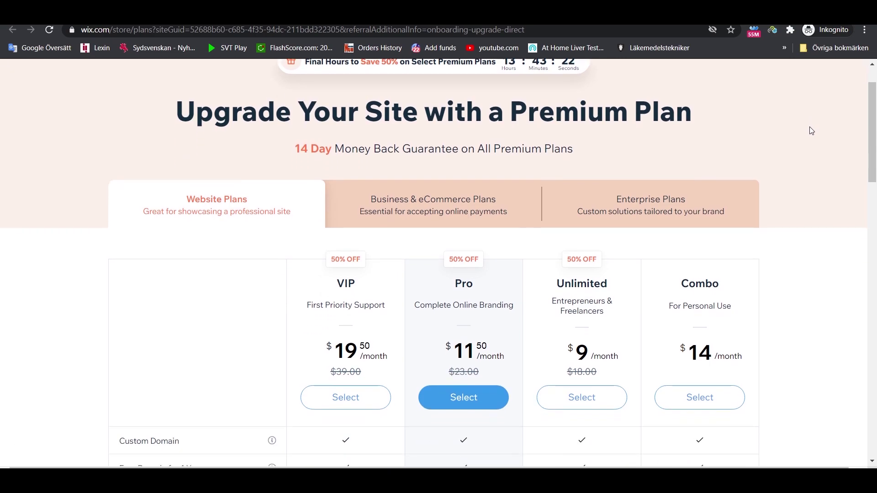
{"action": "scroll", "coordinate": [812, 132], "scroll_direction": "down", "scroll_amount": 2}
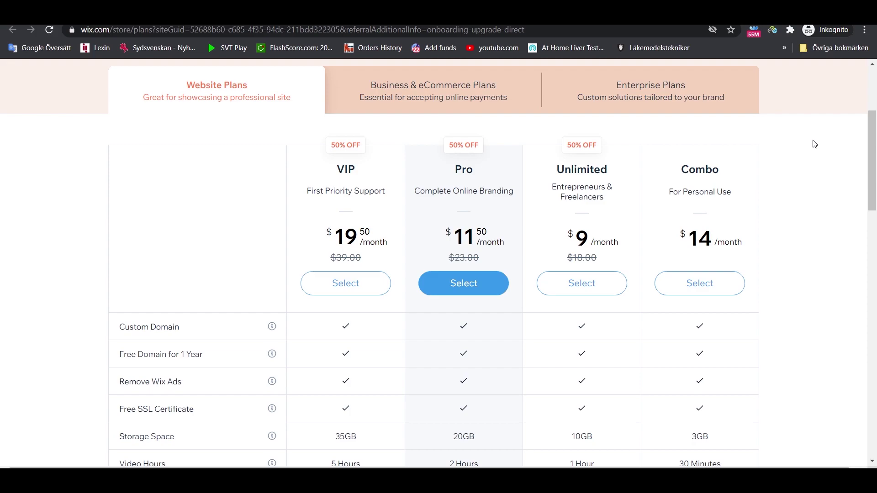
{"action": "scroll", "coordinate": [816, 144], "scroll_direction": "down", "scroll_amount": 1}
{"action": "scroll", "coordinate": [816, 145], "scroll_direction": "up", "scroll_amount": 2}
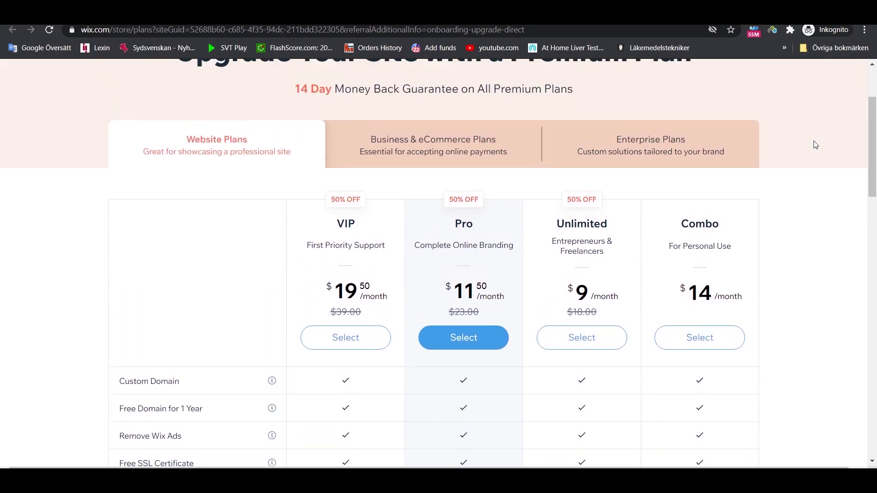
{"action": "left_click", "coordinate": [459, 137]}
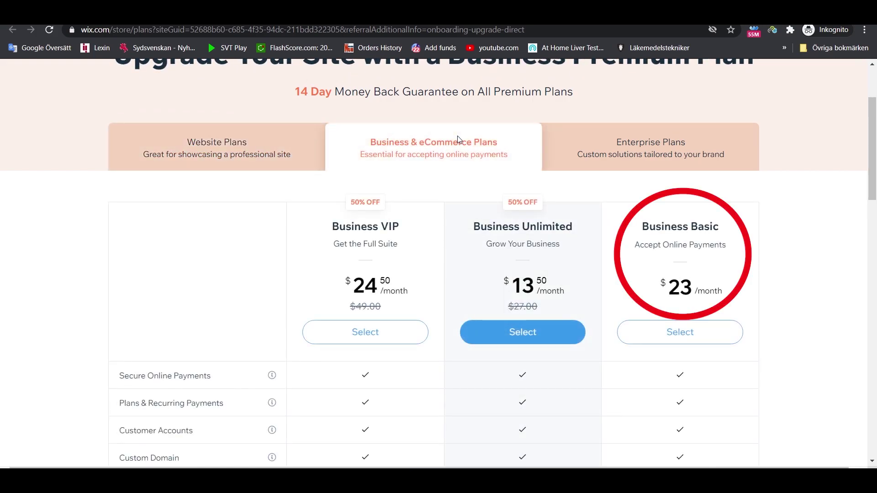
{"action": "scroll", "coordinate": [783, 135], "scroll_direction": "up", "scroll_amount": 2}
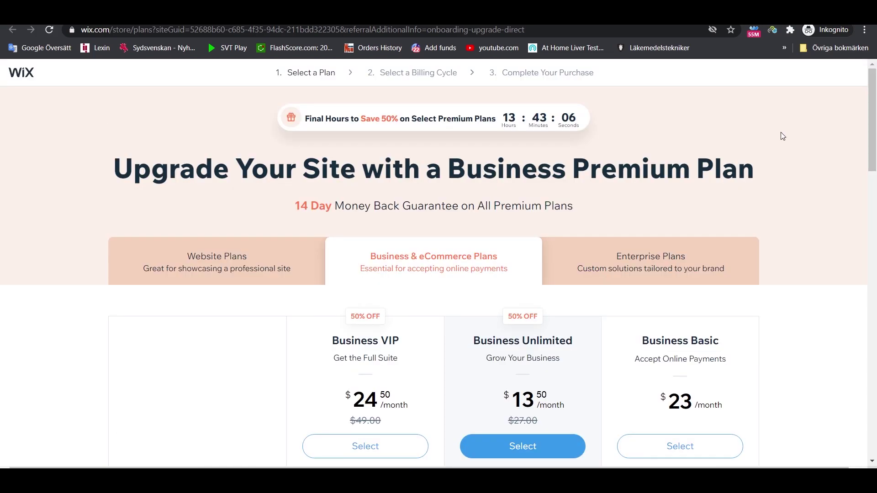
{"action": "scroll", "coordinate": [782, 136], "scroll_direction": "down", "scroll_amount": 1}
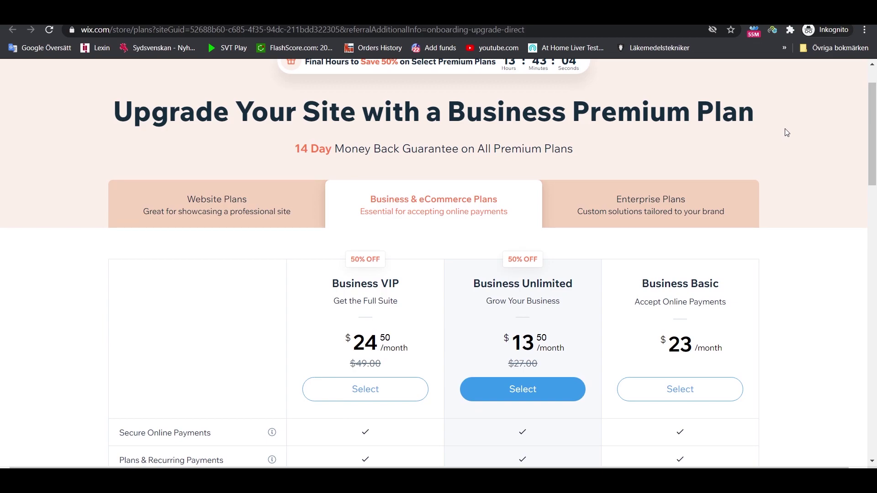
{"action": "scroll", "coordinate": [787, 131], "scroll_direction": "down", "scroll_amount": 3}
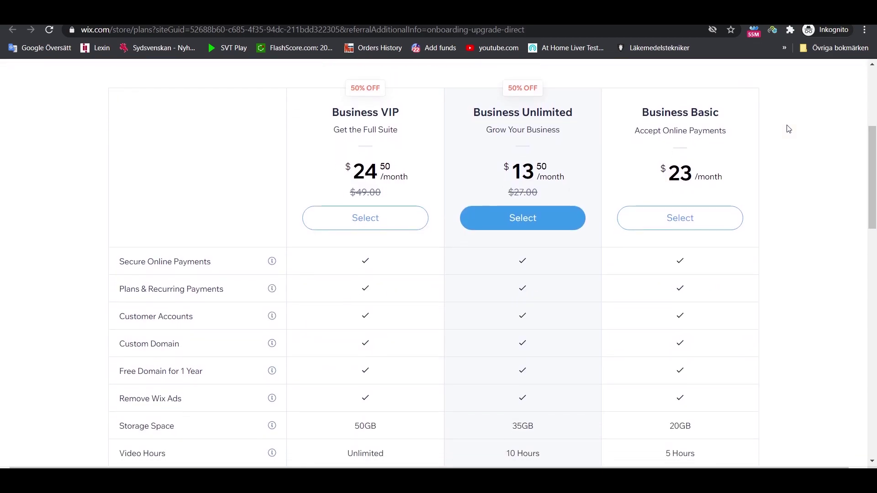
{"action": "scroll", "coordinate": [789, 129], "scroll_direction": "down", "scroll_amount": 3}
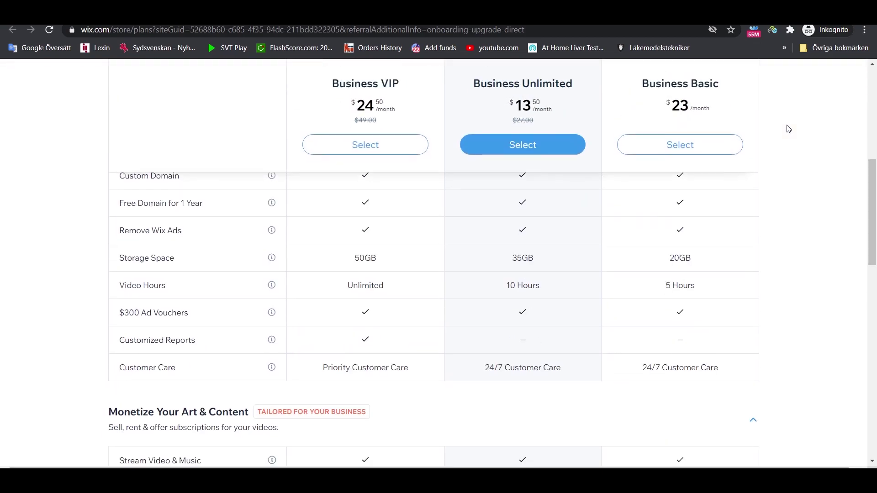
{"action": "scroll", "coordinate": [789, 130], "scroll_direction": "down", "scroll_amount": 3}
{"action": "scroll", "coordinate": [789, 129], "scroll_direction": "up", "scroll_amount": 10}
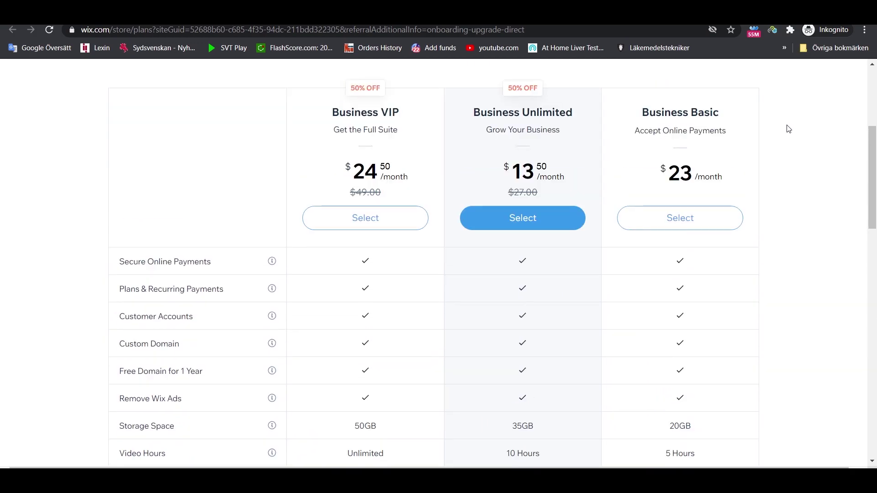
{"action": "scroll", "coordinate": [735, 240], "scroll_direction": "down", "scroll_amount": 2}
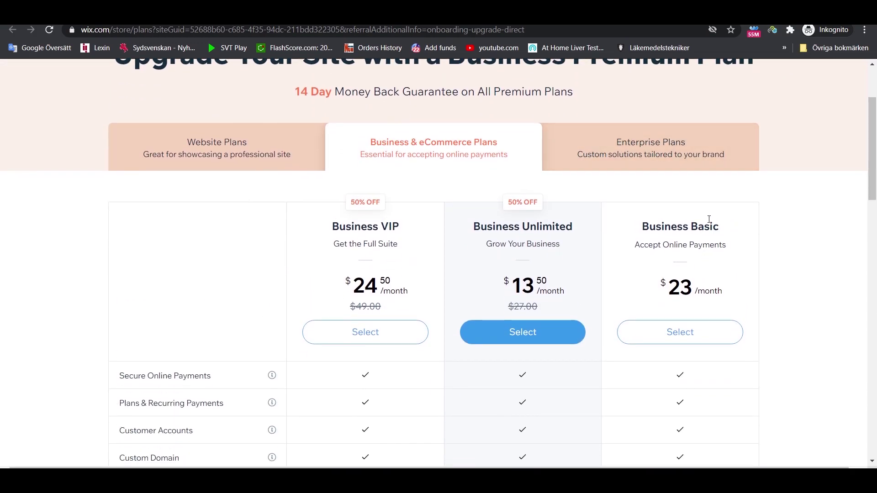
{"action": "left_click", "coordinate": [260, 152]}
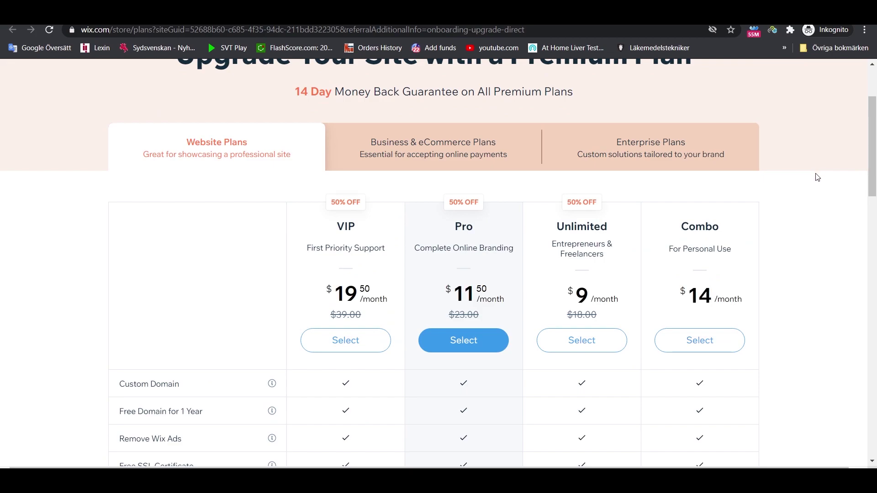
{"action": "scroll", "coordinate": [817, 177], "scroll_direction": "down", "scroll_amount": 1}
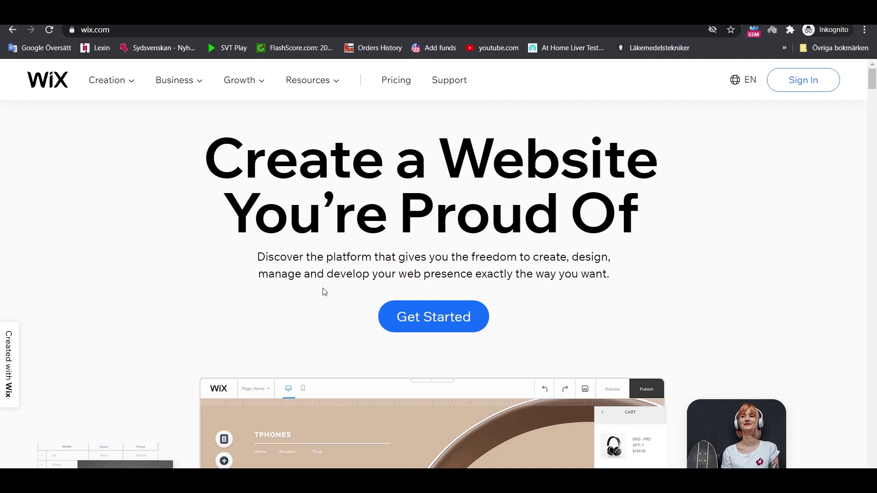
- Scroll briefly through the wix.com homepage headlined 'Create a Website You're Proud Of'
{"action": "scroll", "coordinate": [348, 229], "scroll_direction": "down", "scroll_amount": 4}
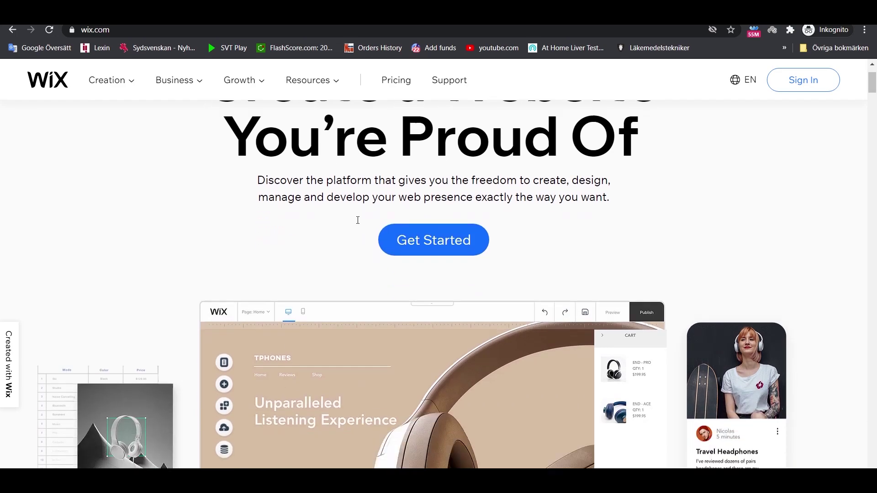
{"action": "scroll", "coordinate": [350, 210], "scroll_direction": "up", "scroll_amount": 4}
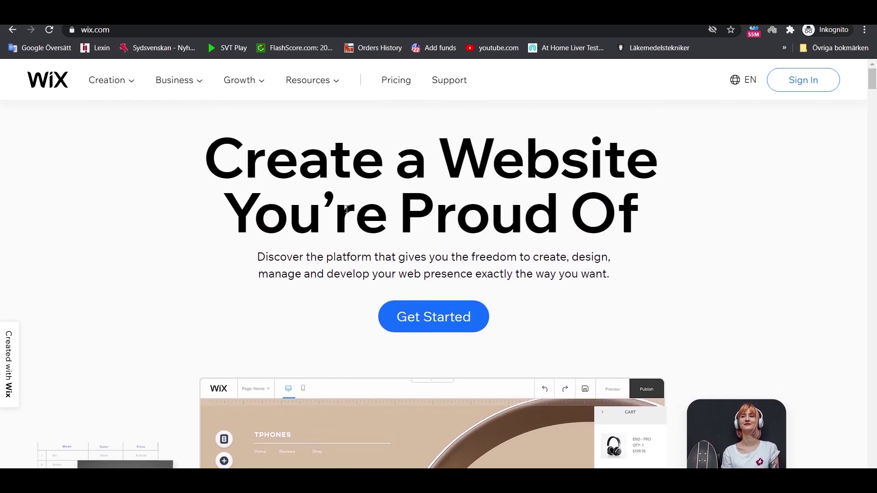